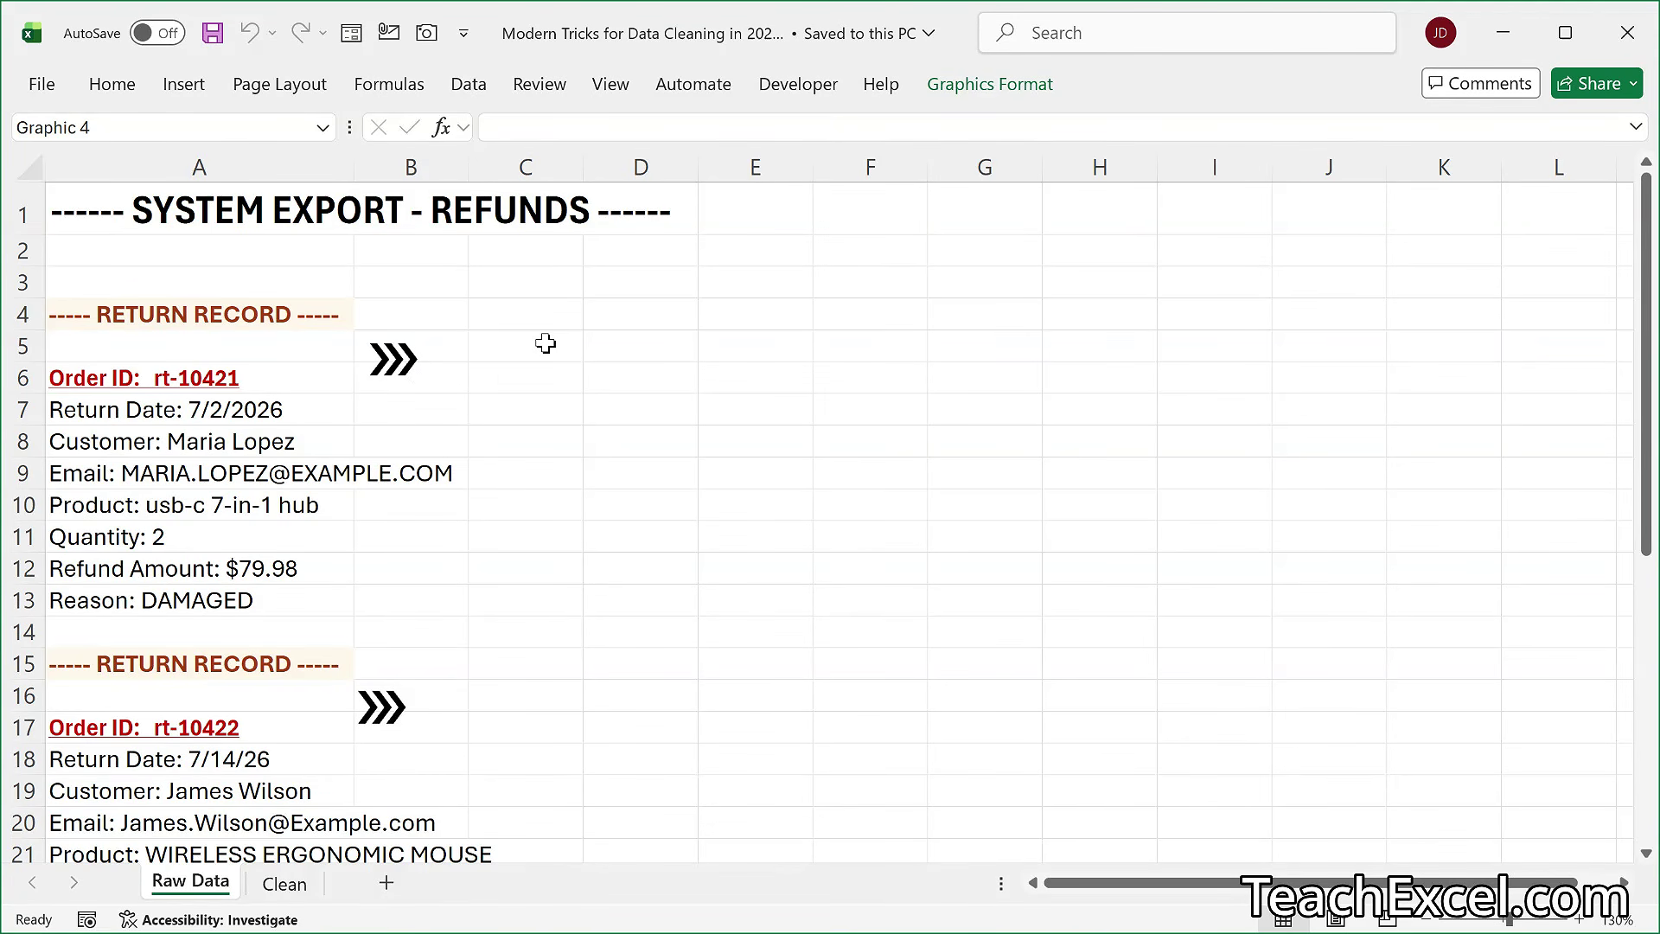
- Show the Selection pane listing the graphics on the Raw Data sheet
click(290, 86)
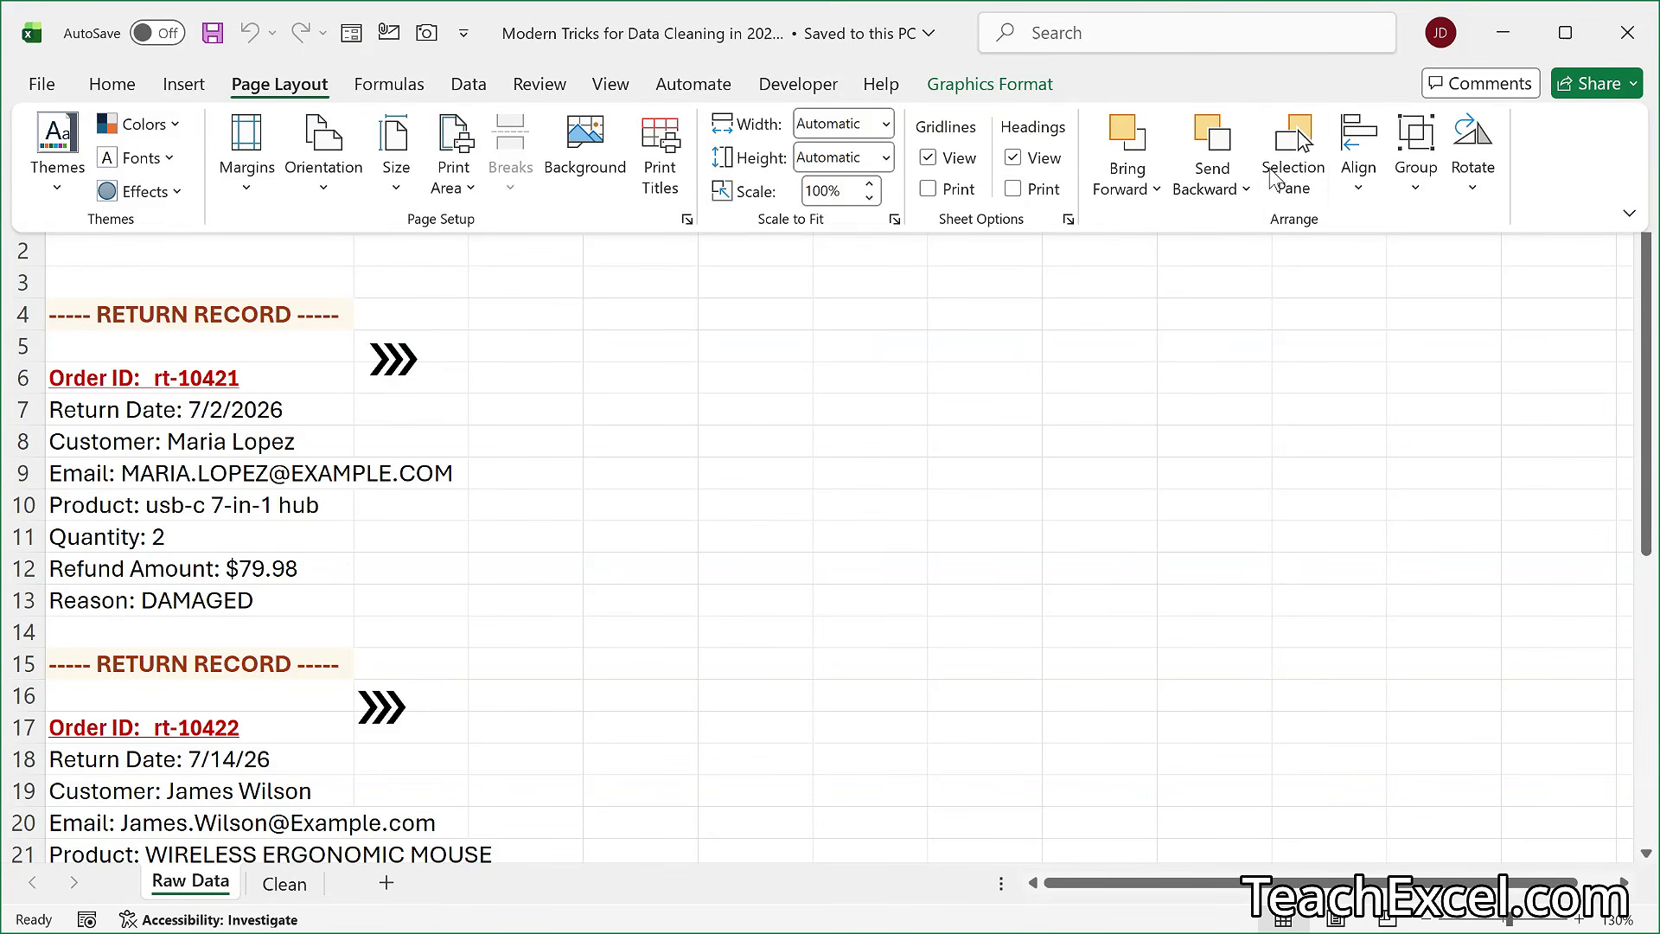
click(1283, 177)
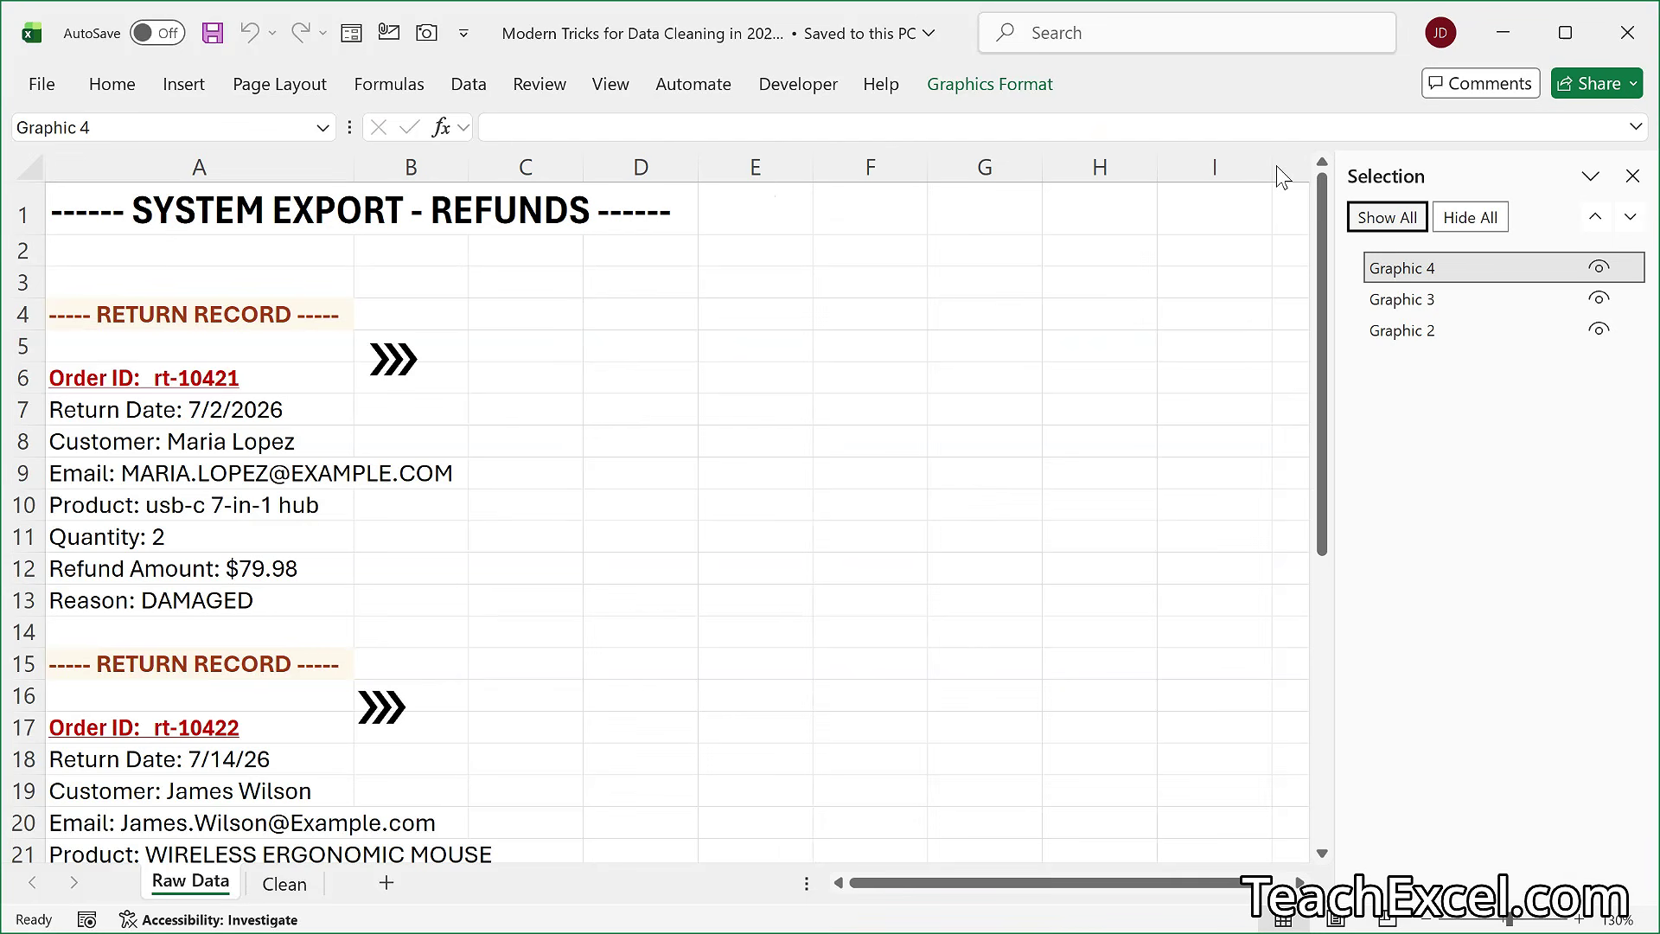
- Try deleting only Graphic 3 from the sheet and undo the deletion
click(1392, 303)
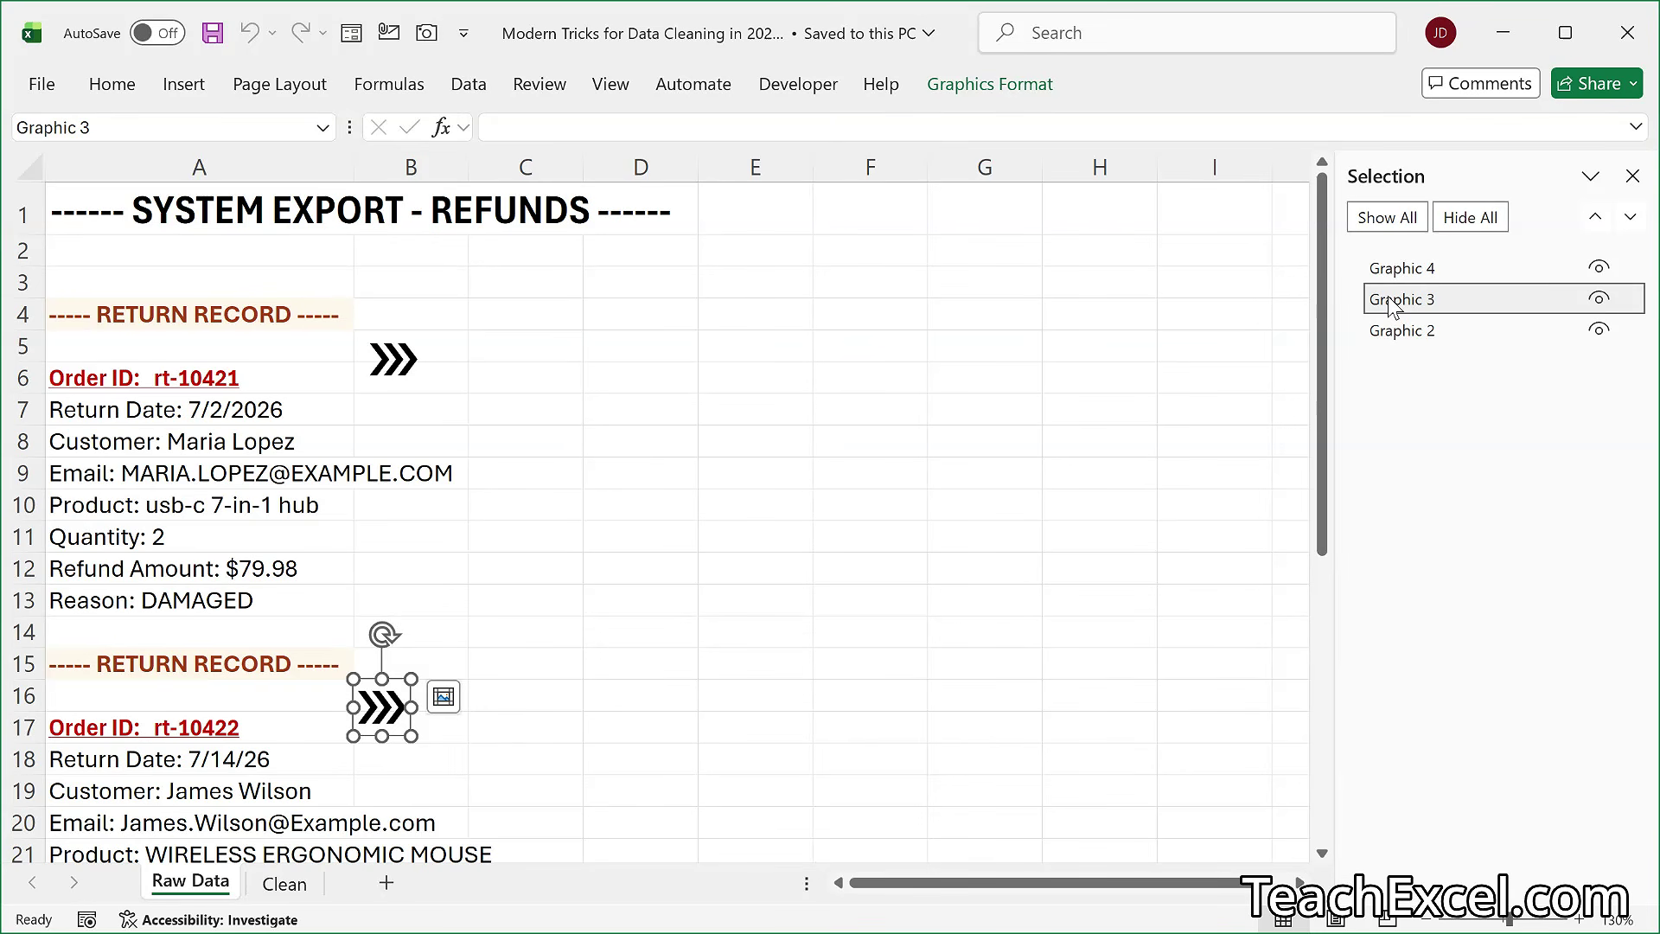
key(Delete)
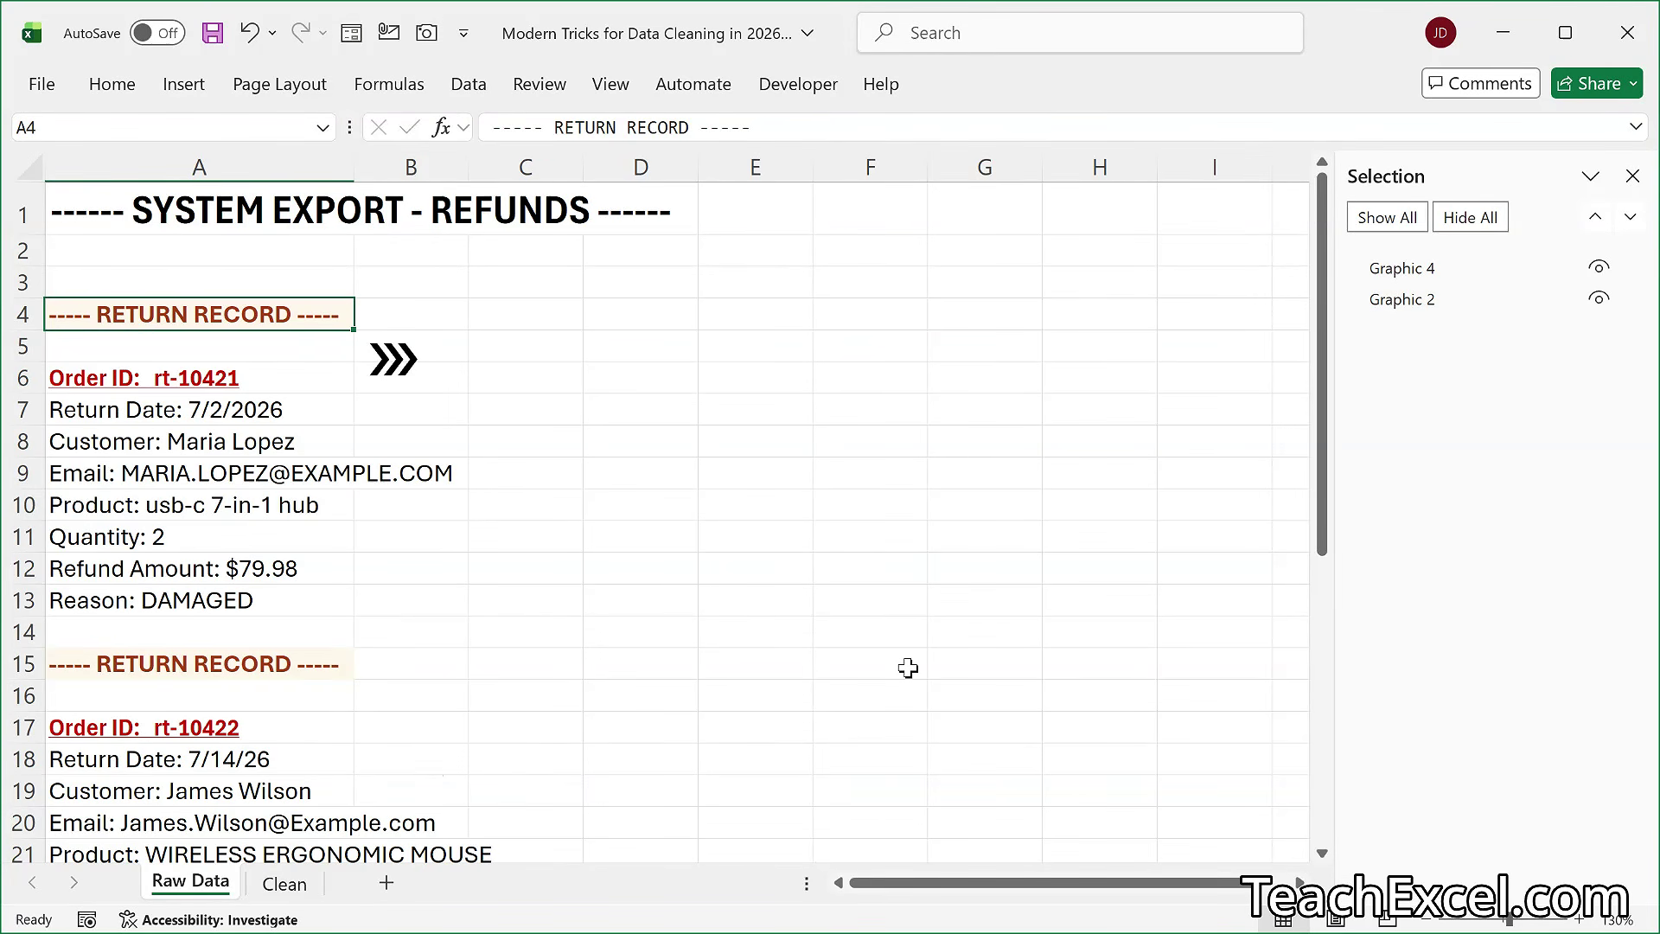
key(ctrl+z)
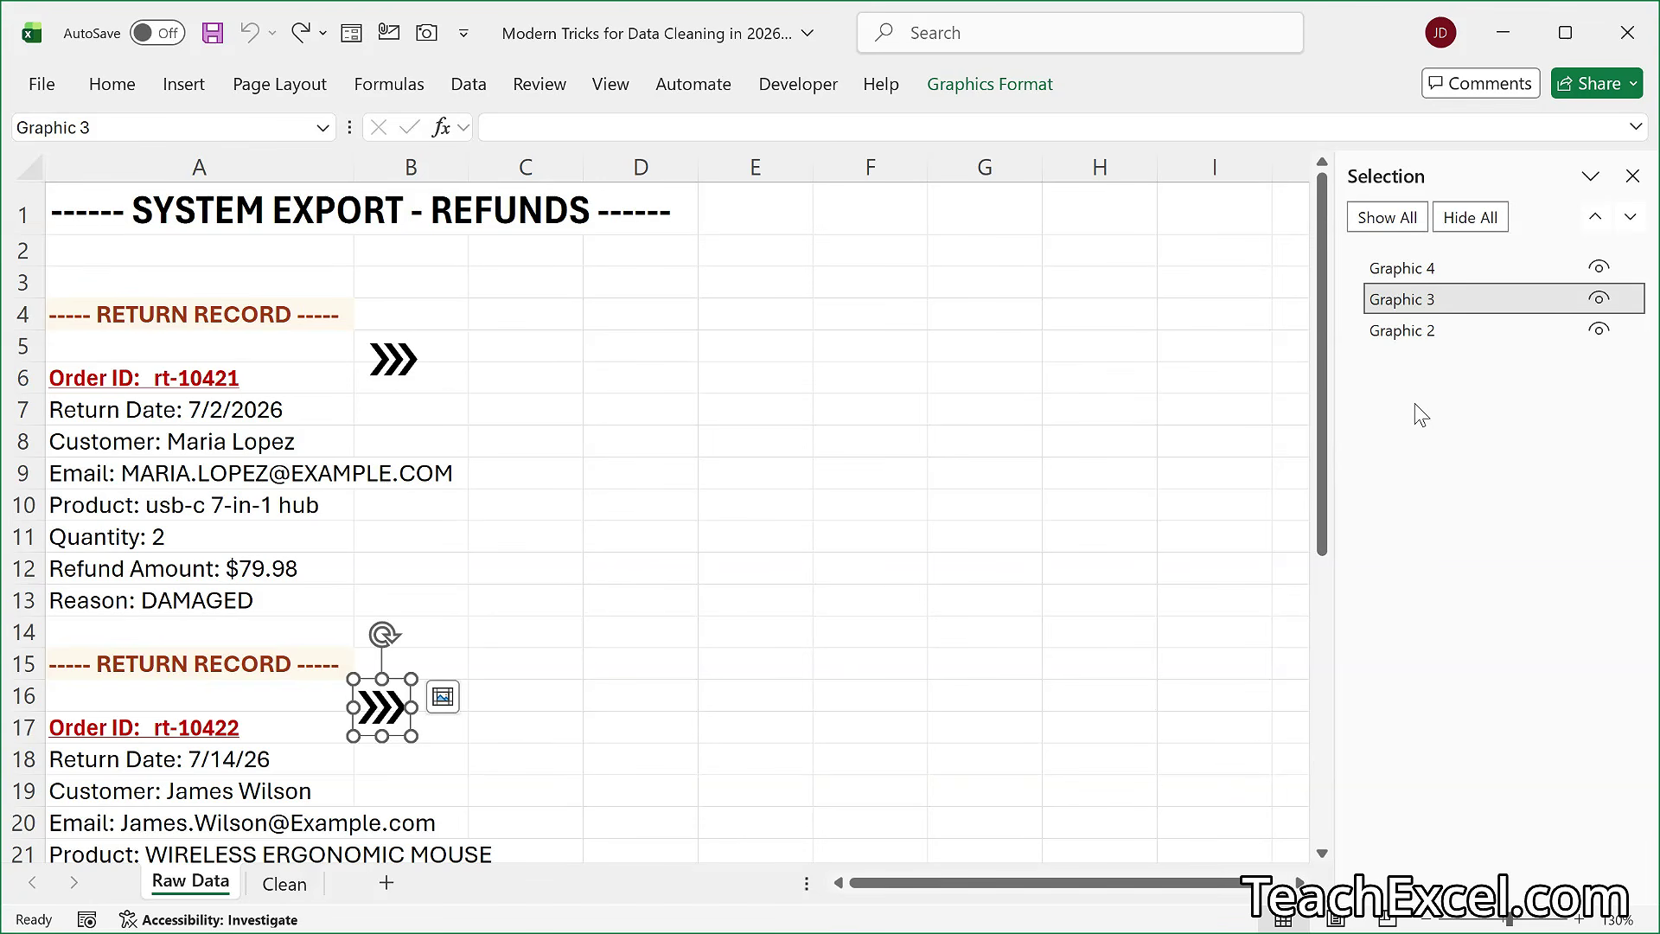
- Select all the graphics on the Raw Data sheet at once and delete them
key(ctrl+a)
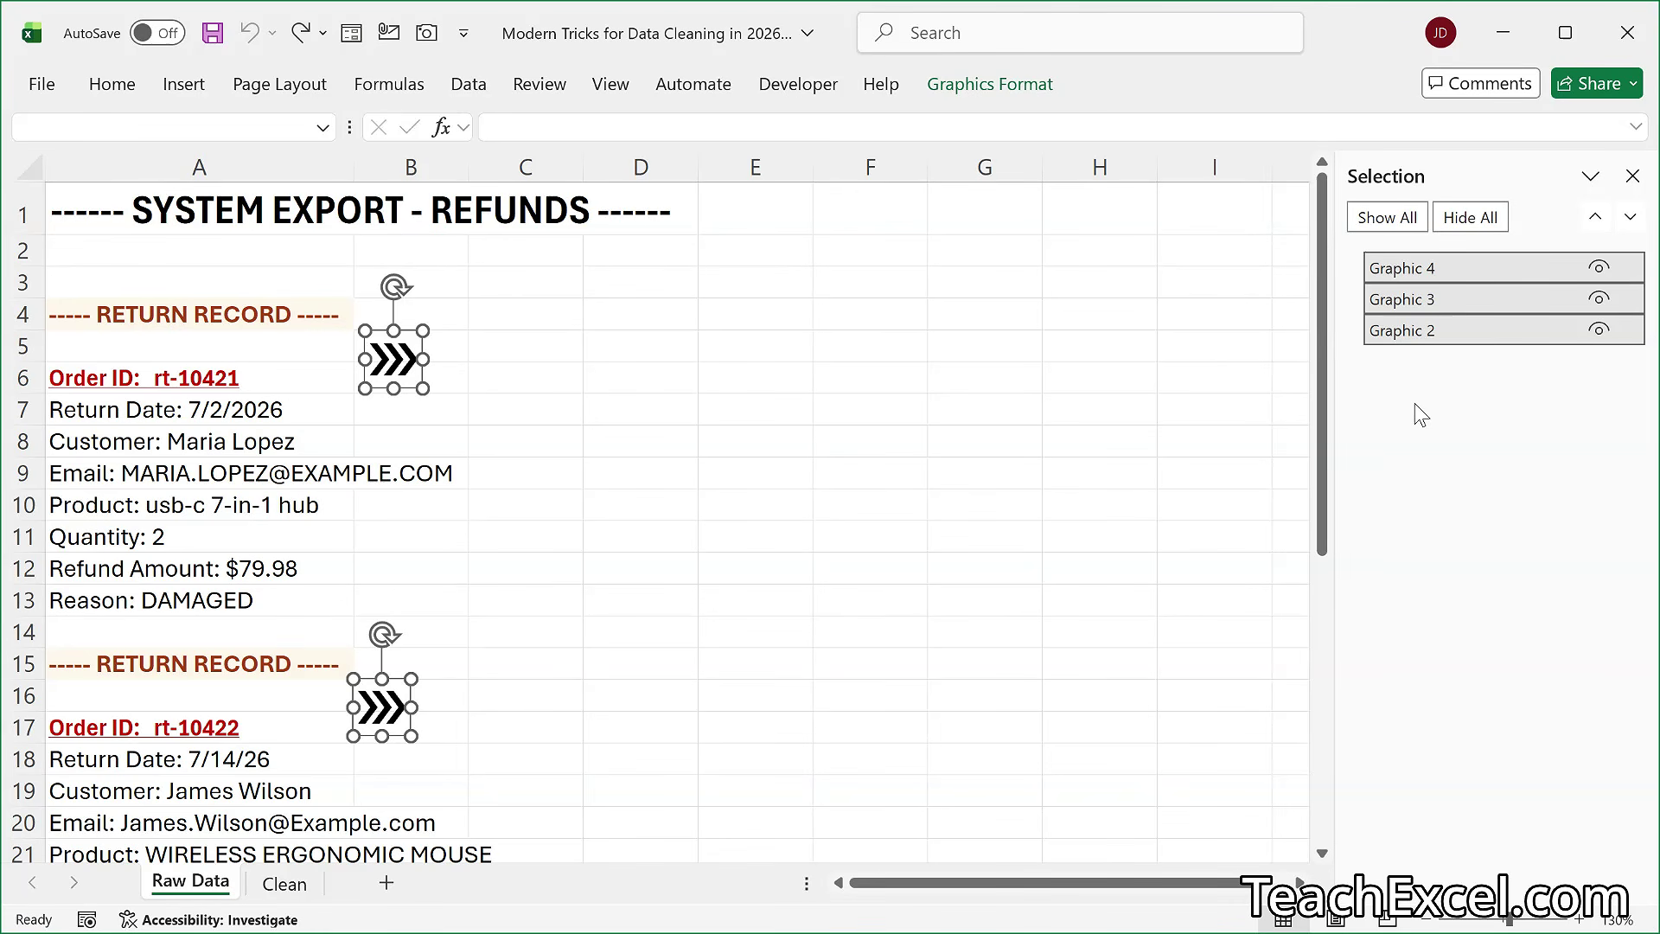
key(Delete)
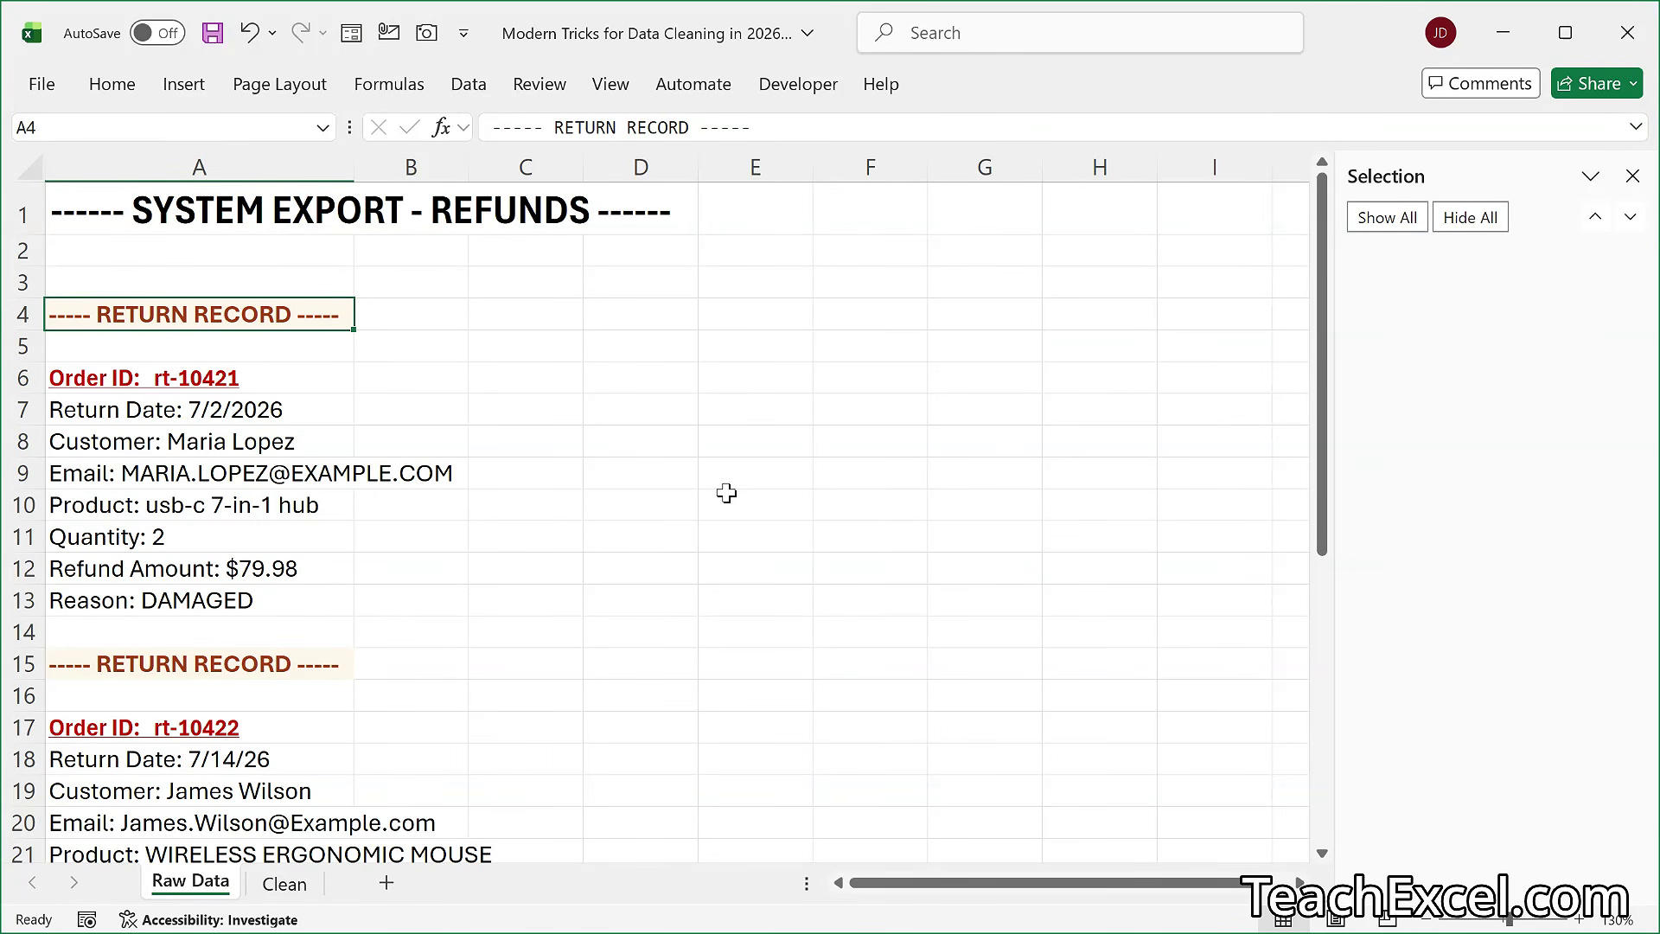
- Remove the hyperlinks from the entire Raw Data sheet and check the first Order ID cell, A6
scroll(727, 493, down, 5)
scroll(726, 493, up, 5)
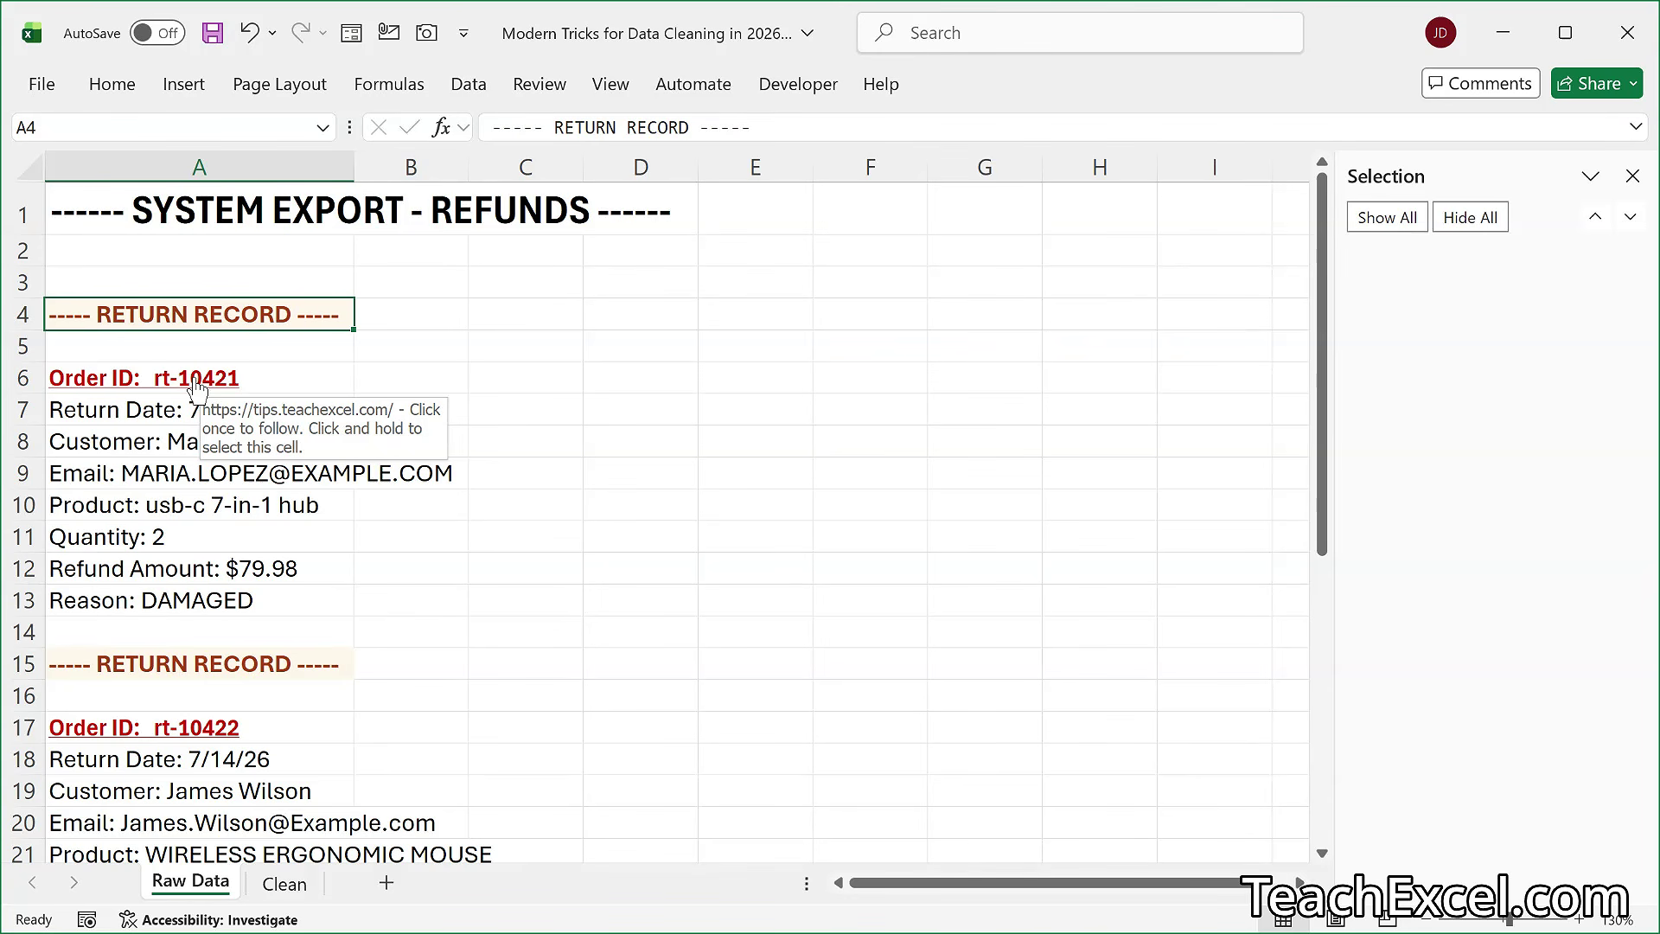
scroll(198, 389, down, 6)
scroll(197, 389, up, 6)
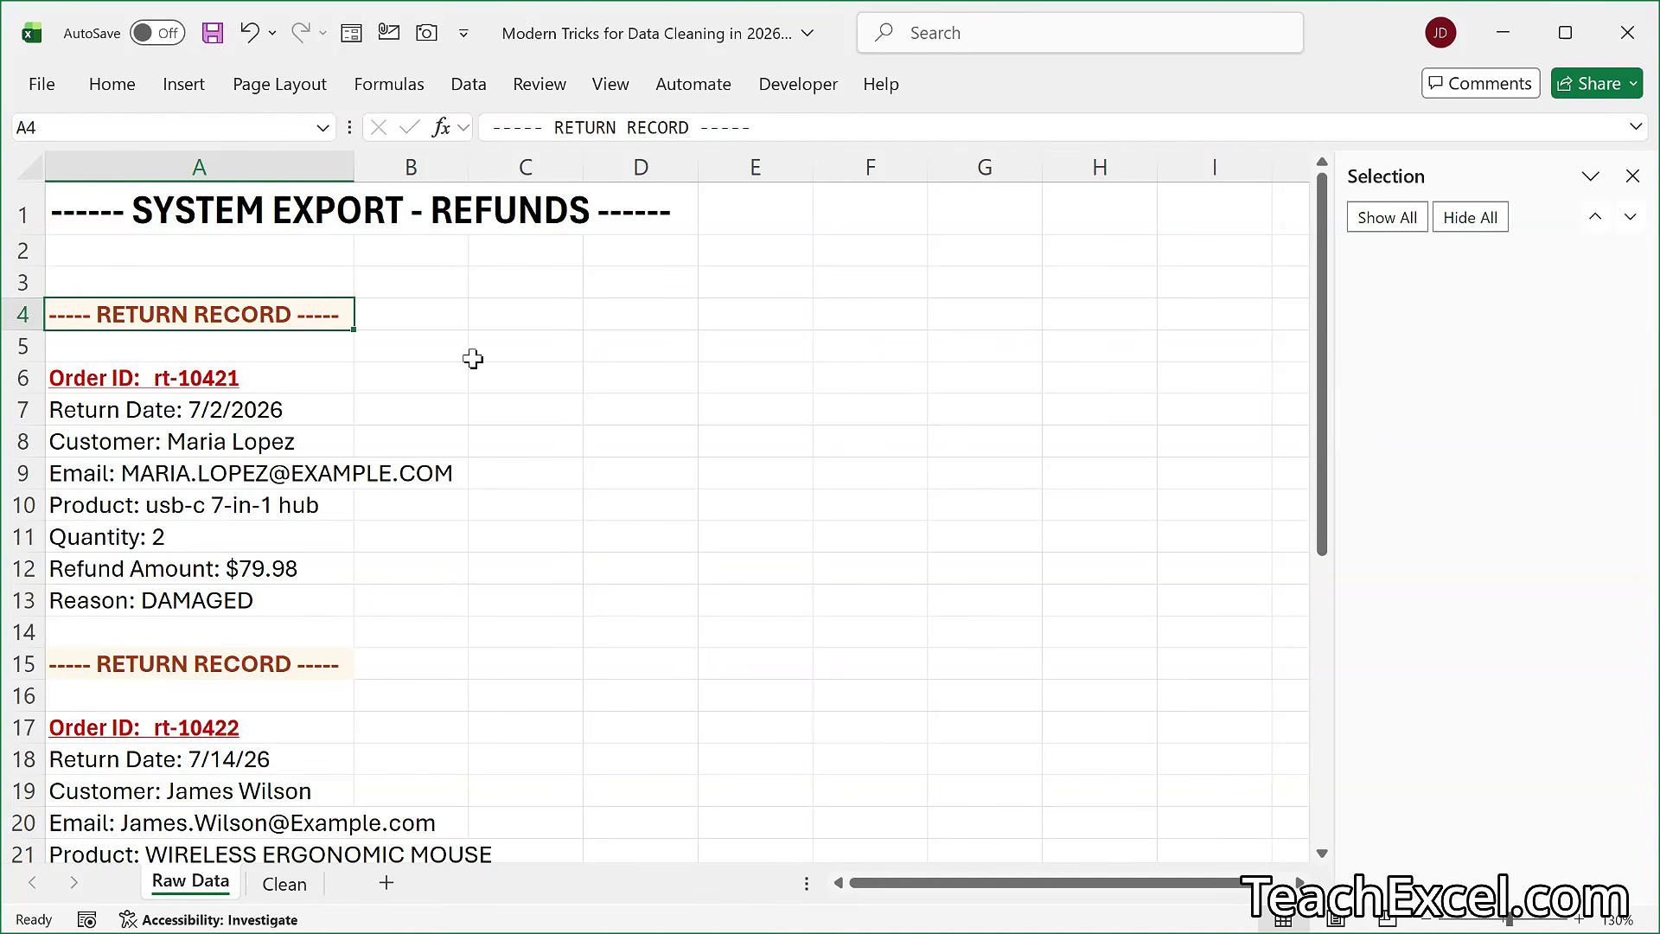
click(29, 164)
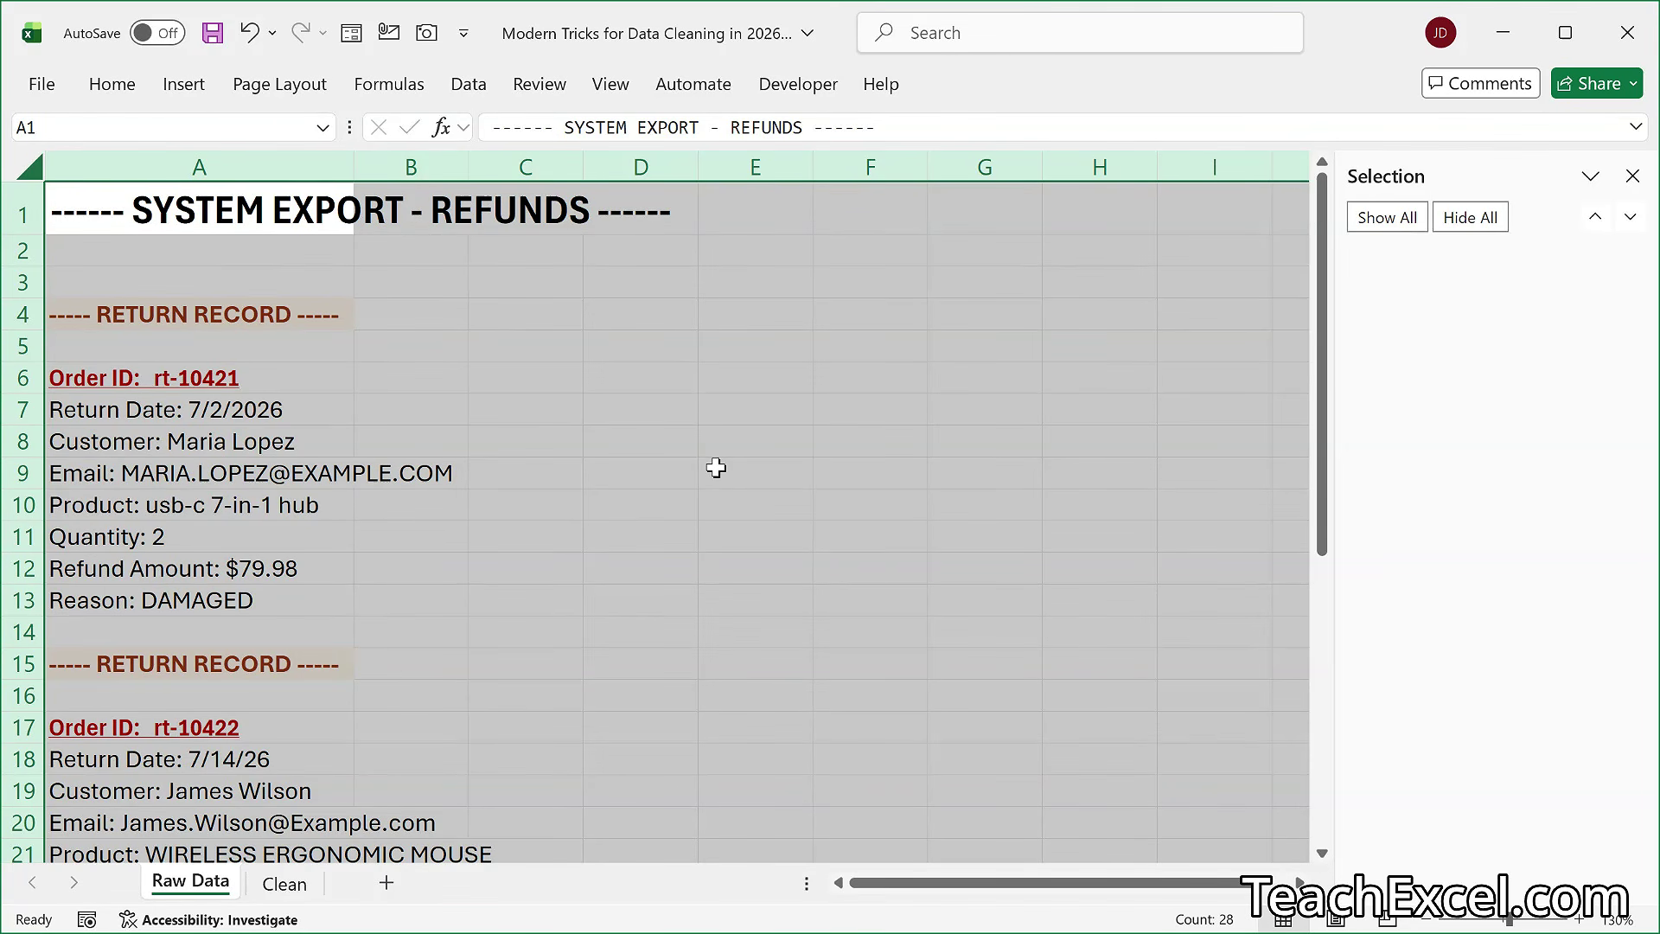
right_click(335, 268)
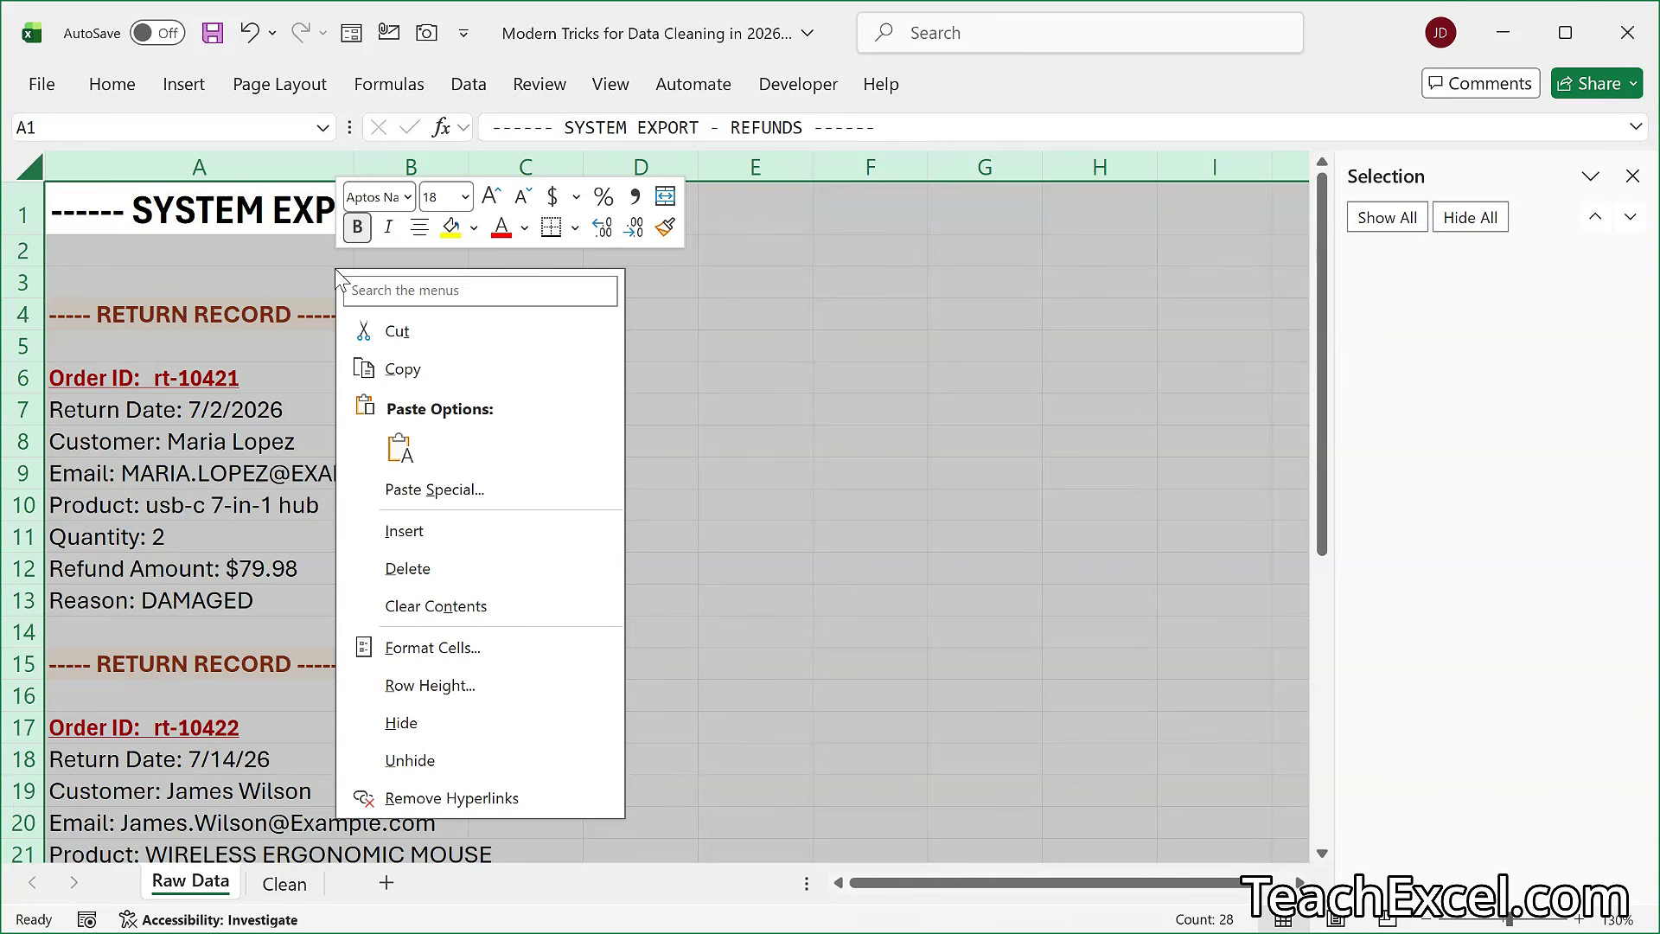
click(480, 795)
click(229, 377)
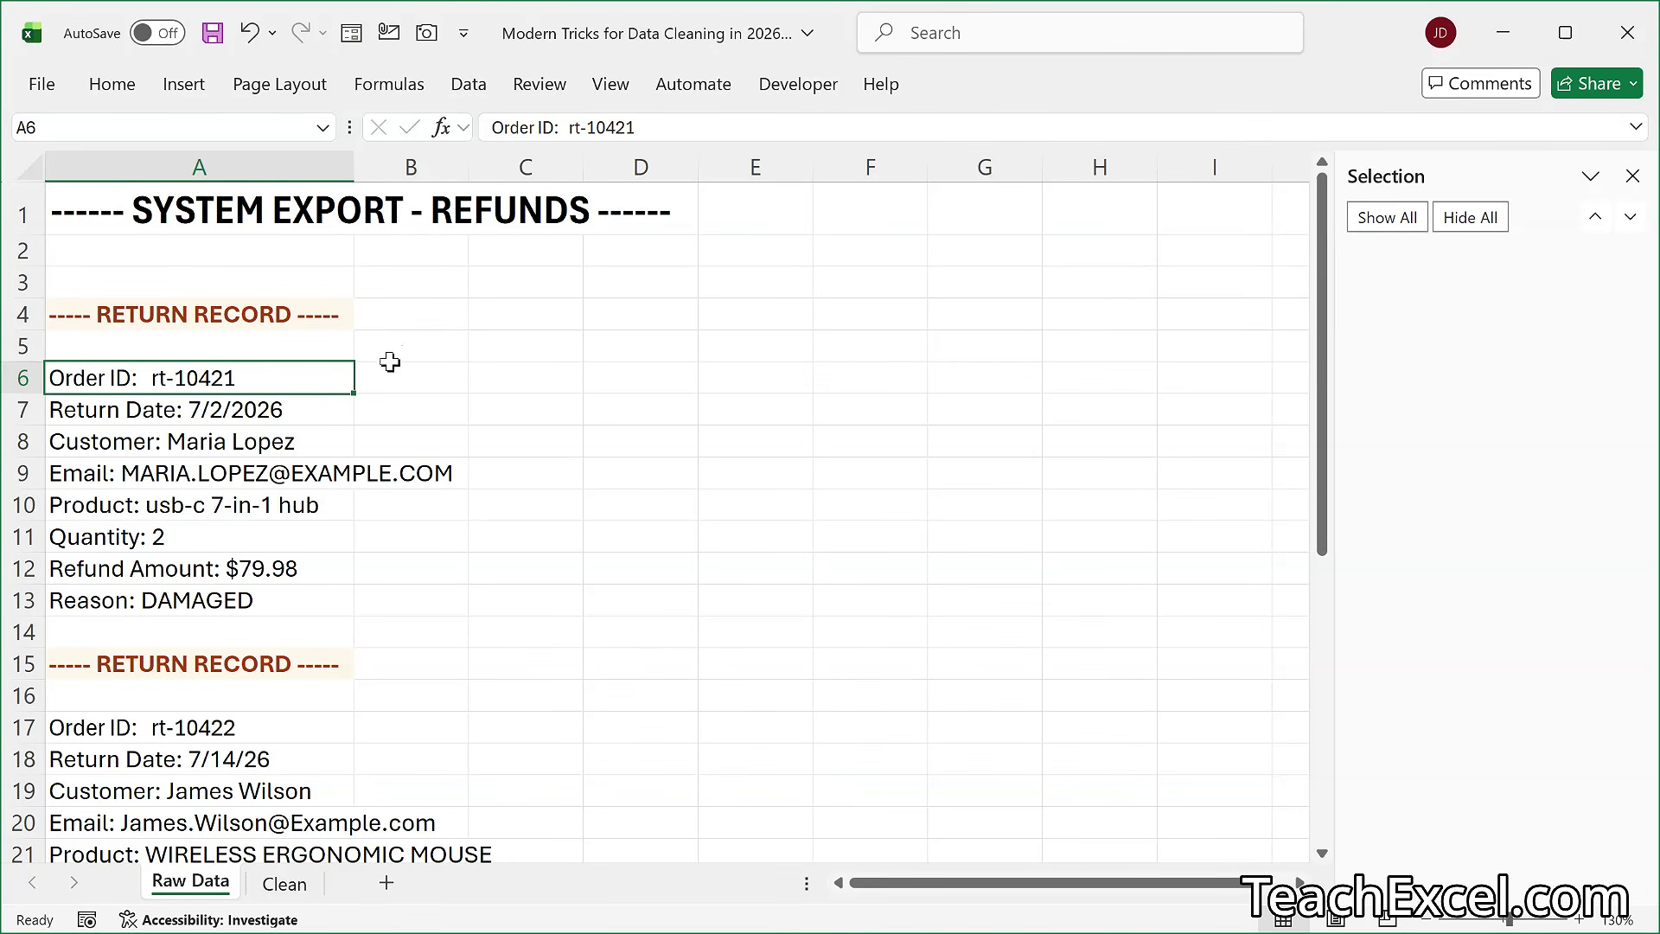
- Clear all formats from column A while keeping its contents
click(212, 157)
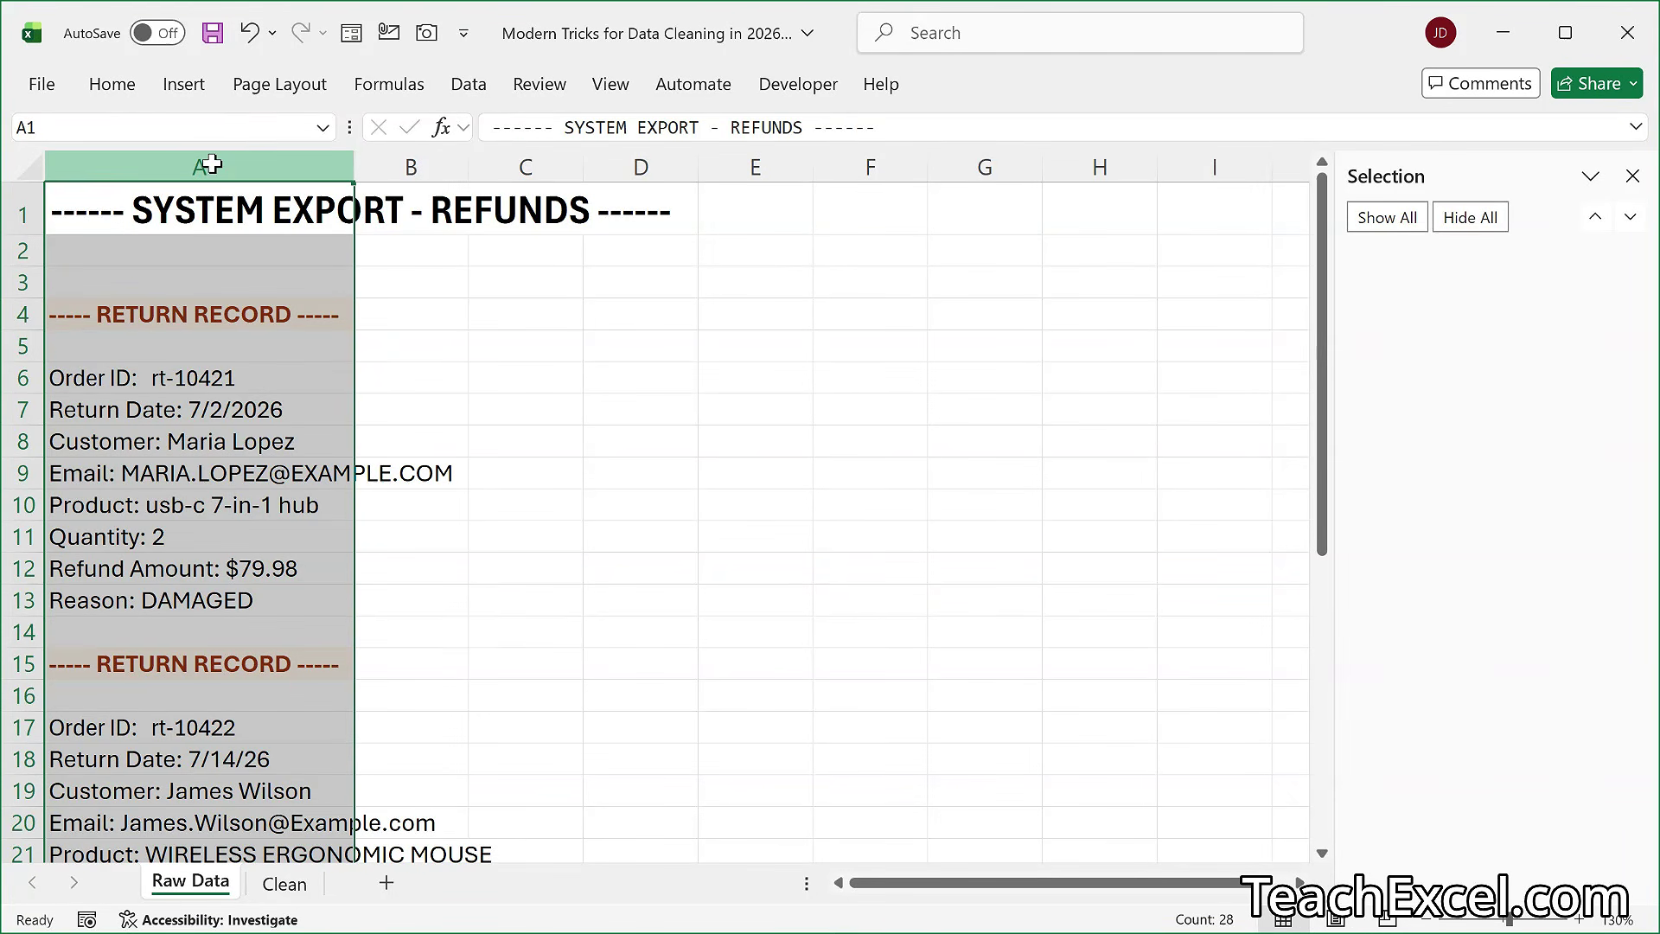
click(111, 84)
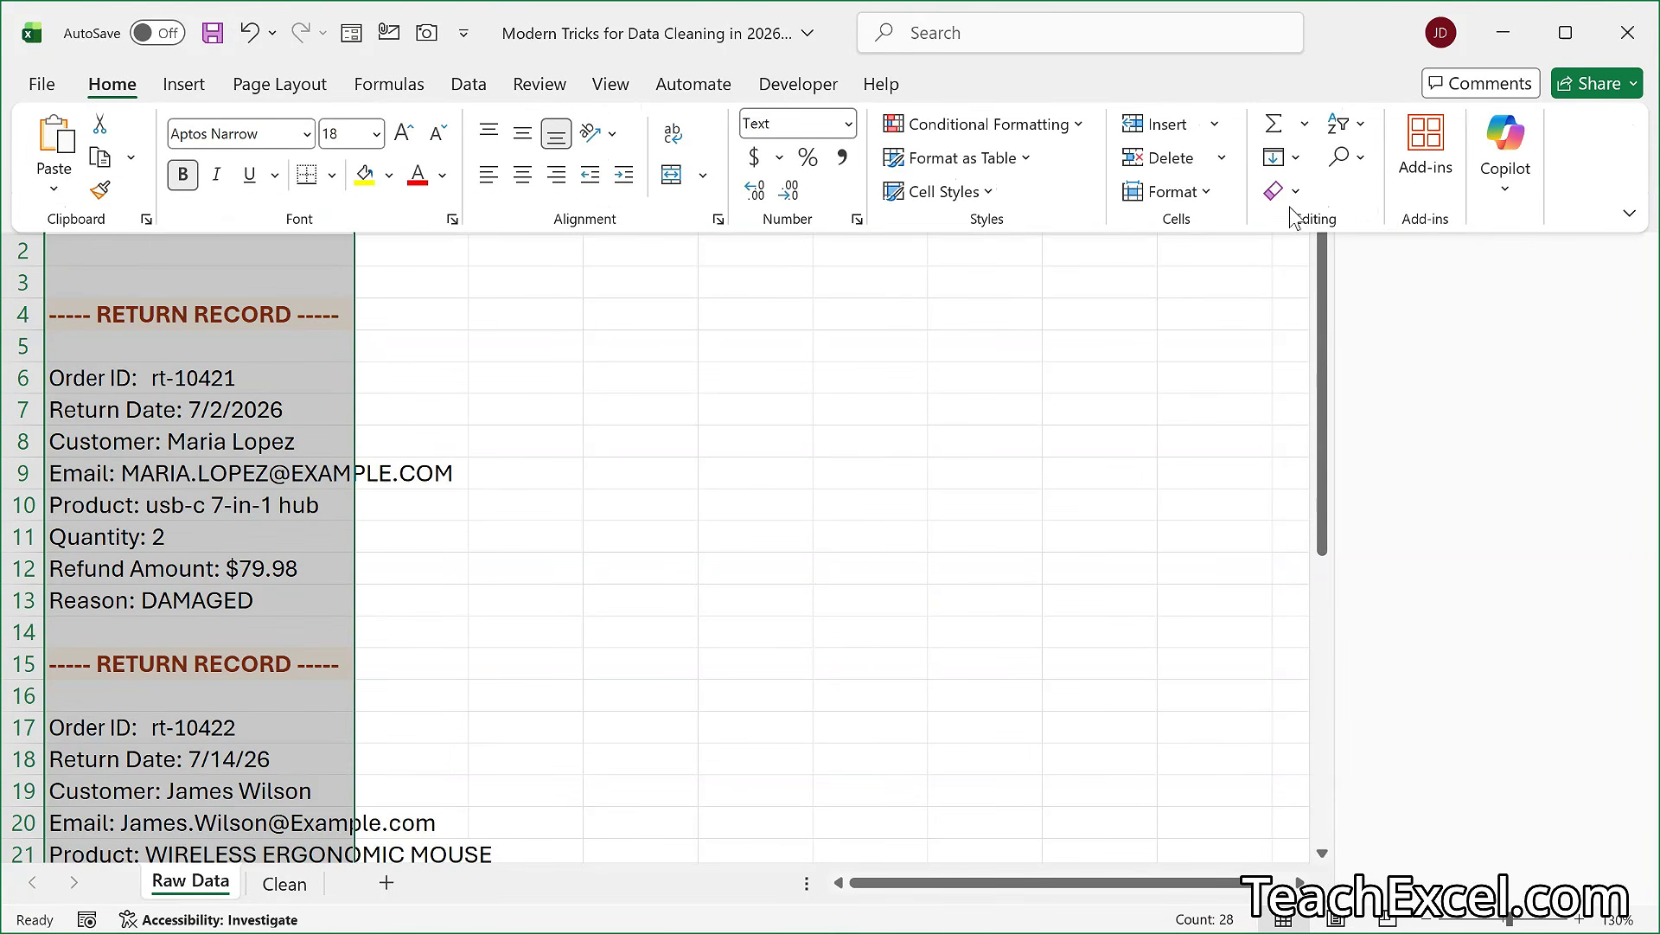
click(1280, 195)
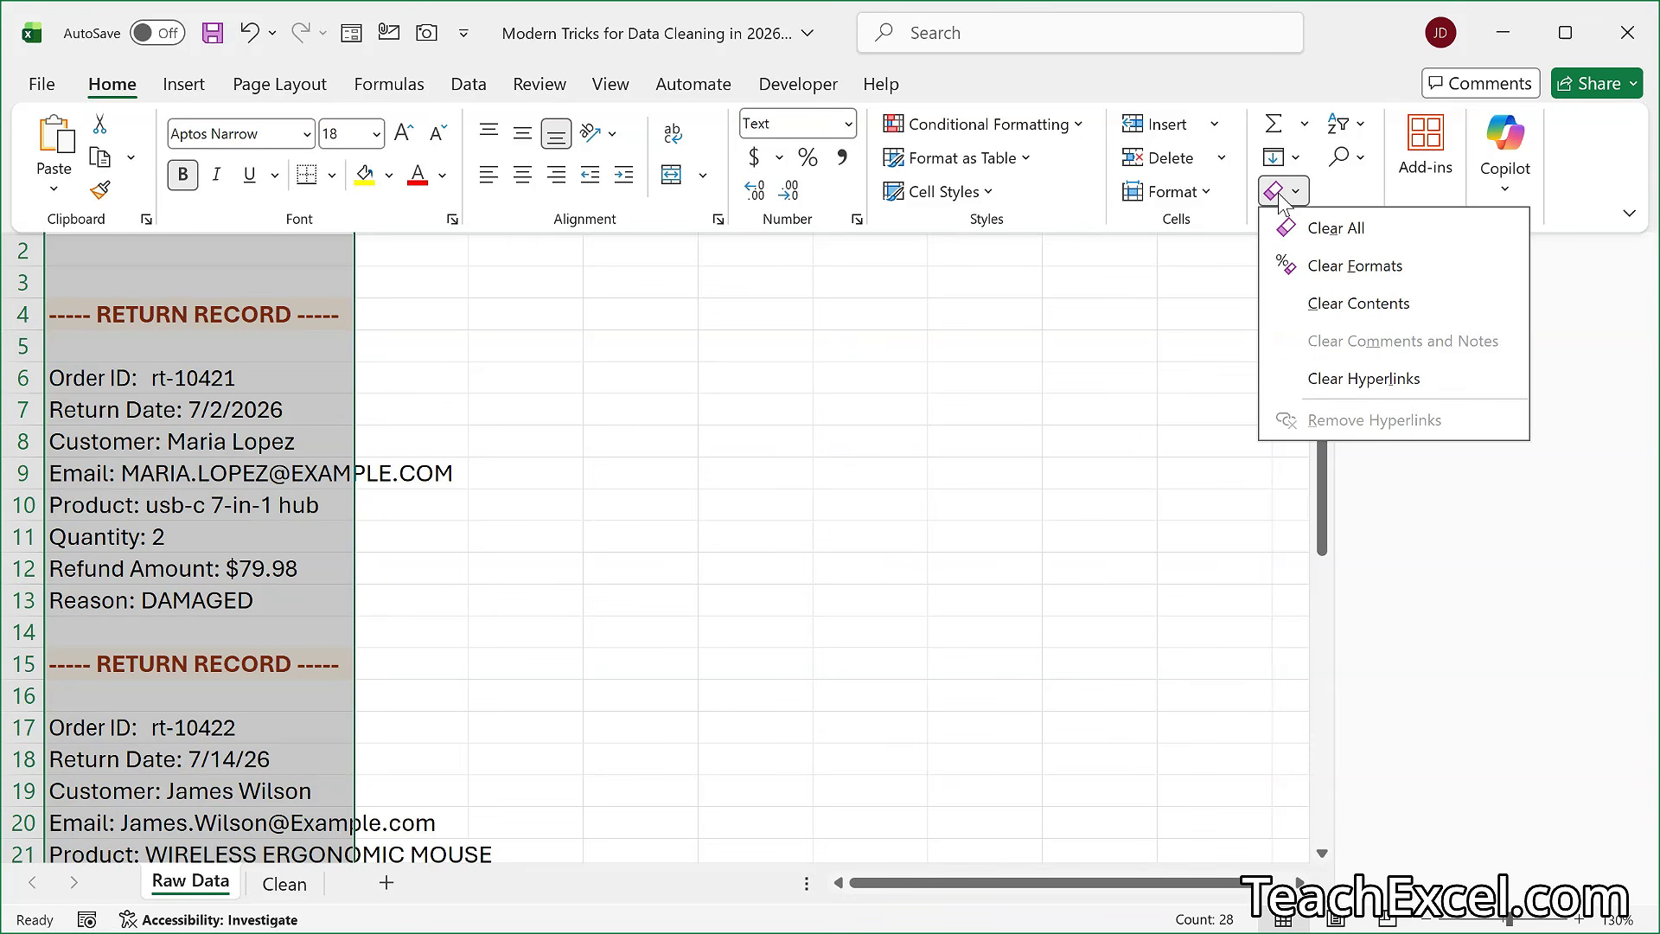
click(1403, 268)
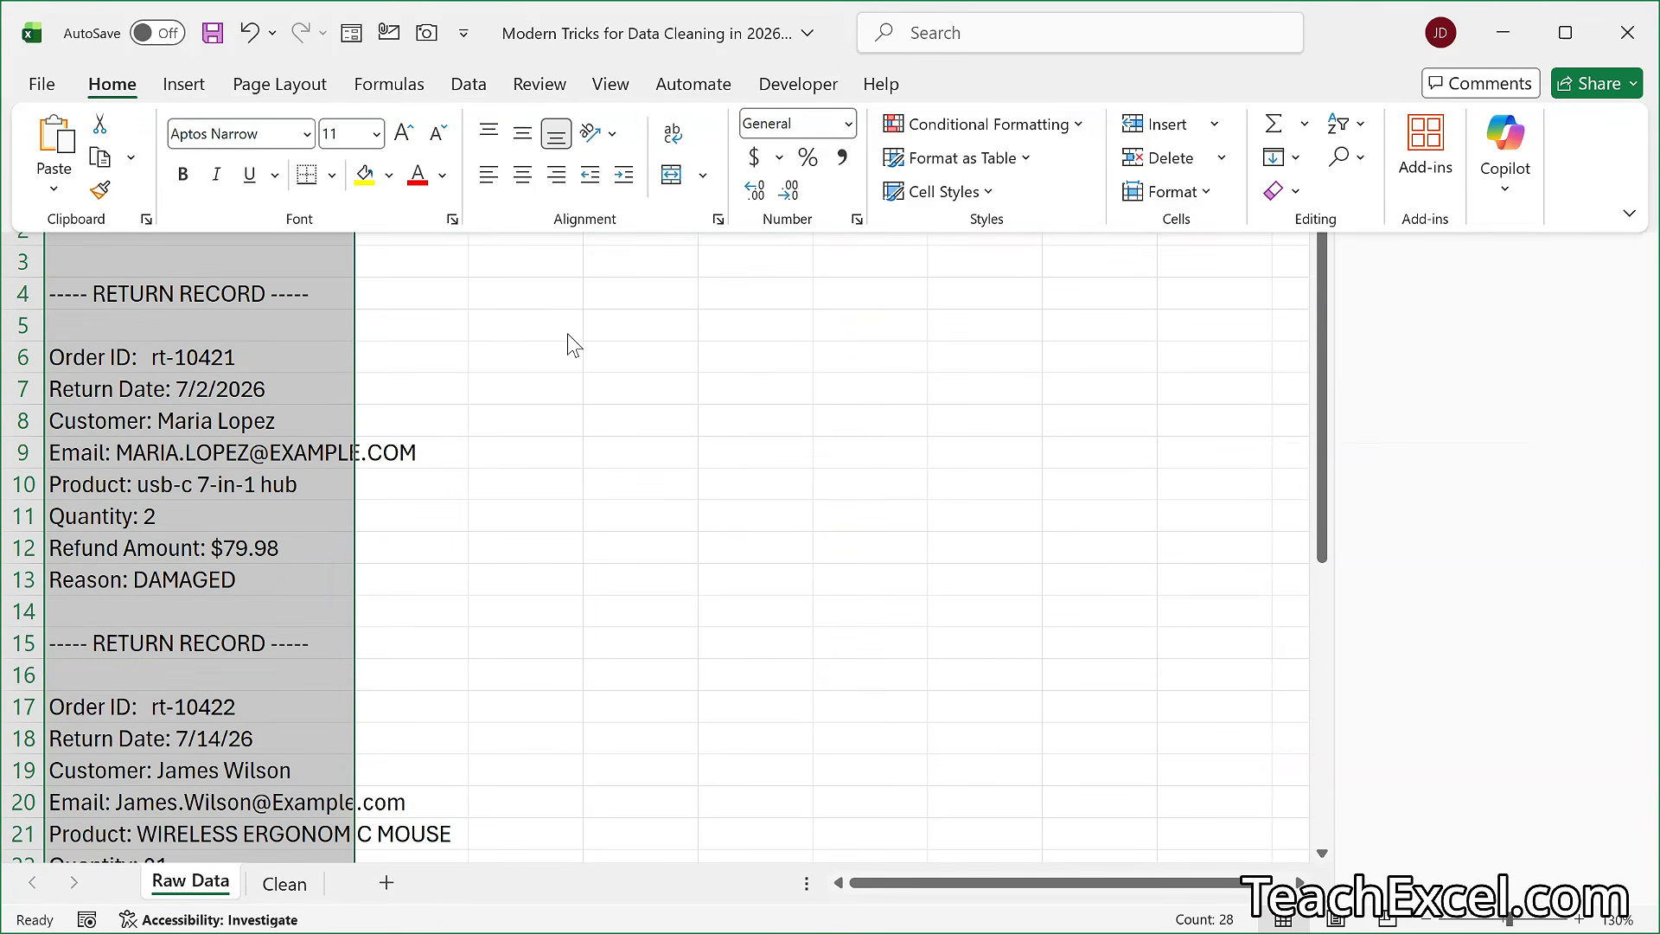
click(511, 316)
click(511, 313)
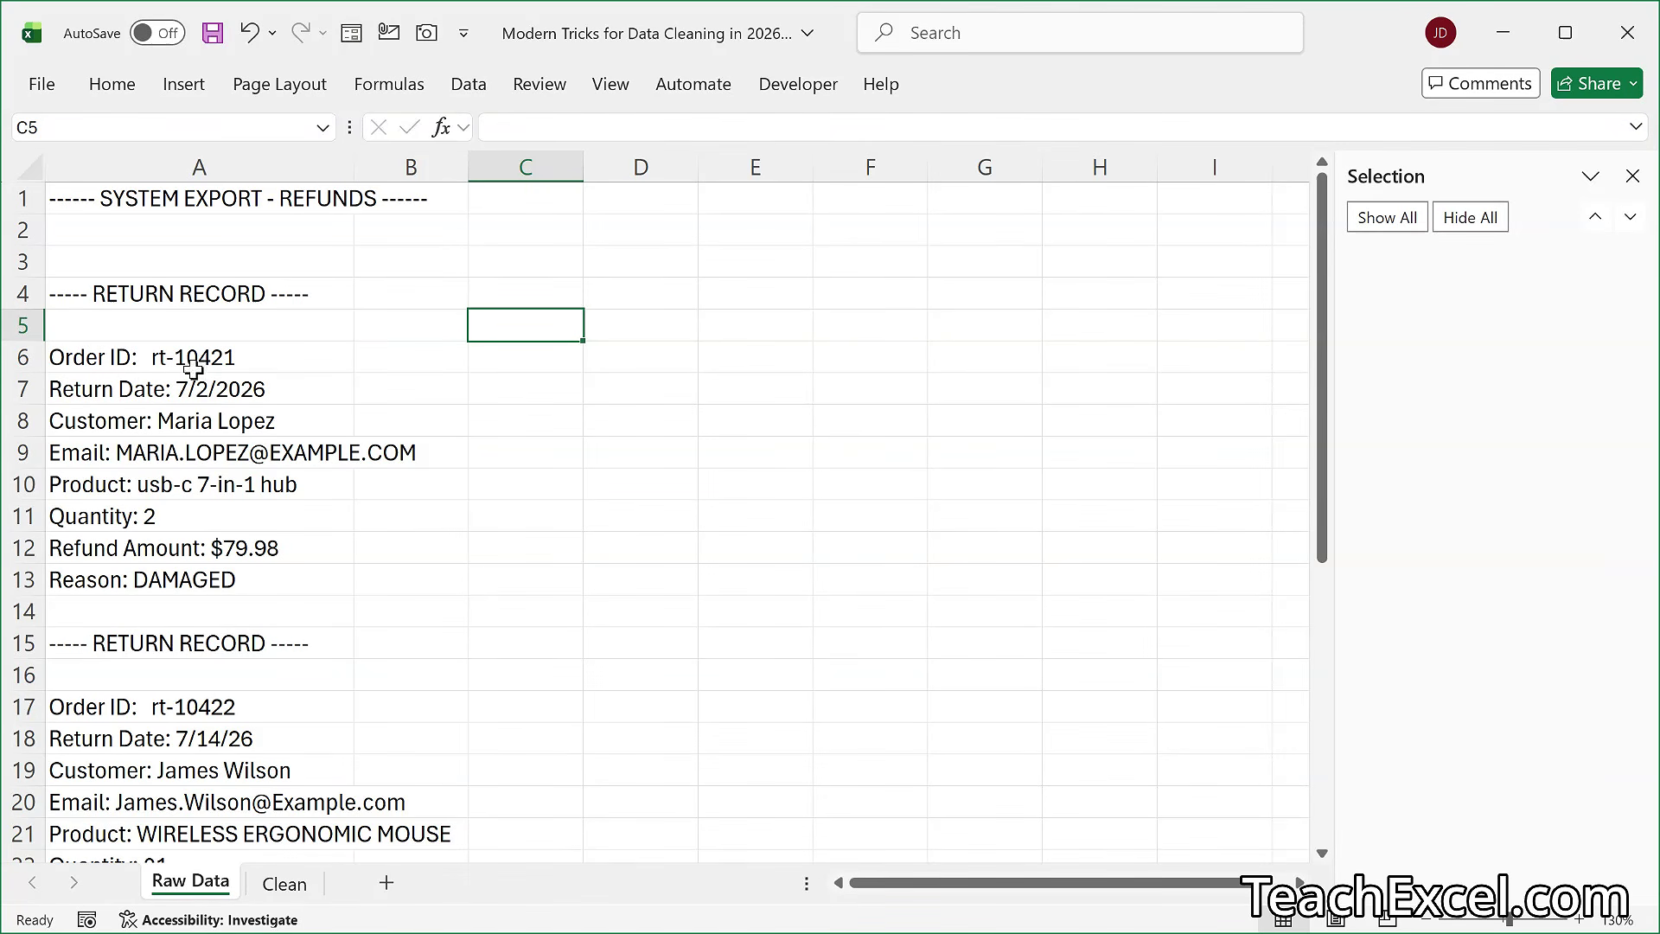
- Split column A into labels and values with Text to Columns, delimited by a colon (:) only, with Tab switched off
drag(168, 360, 192, 579)
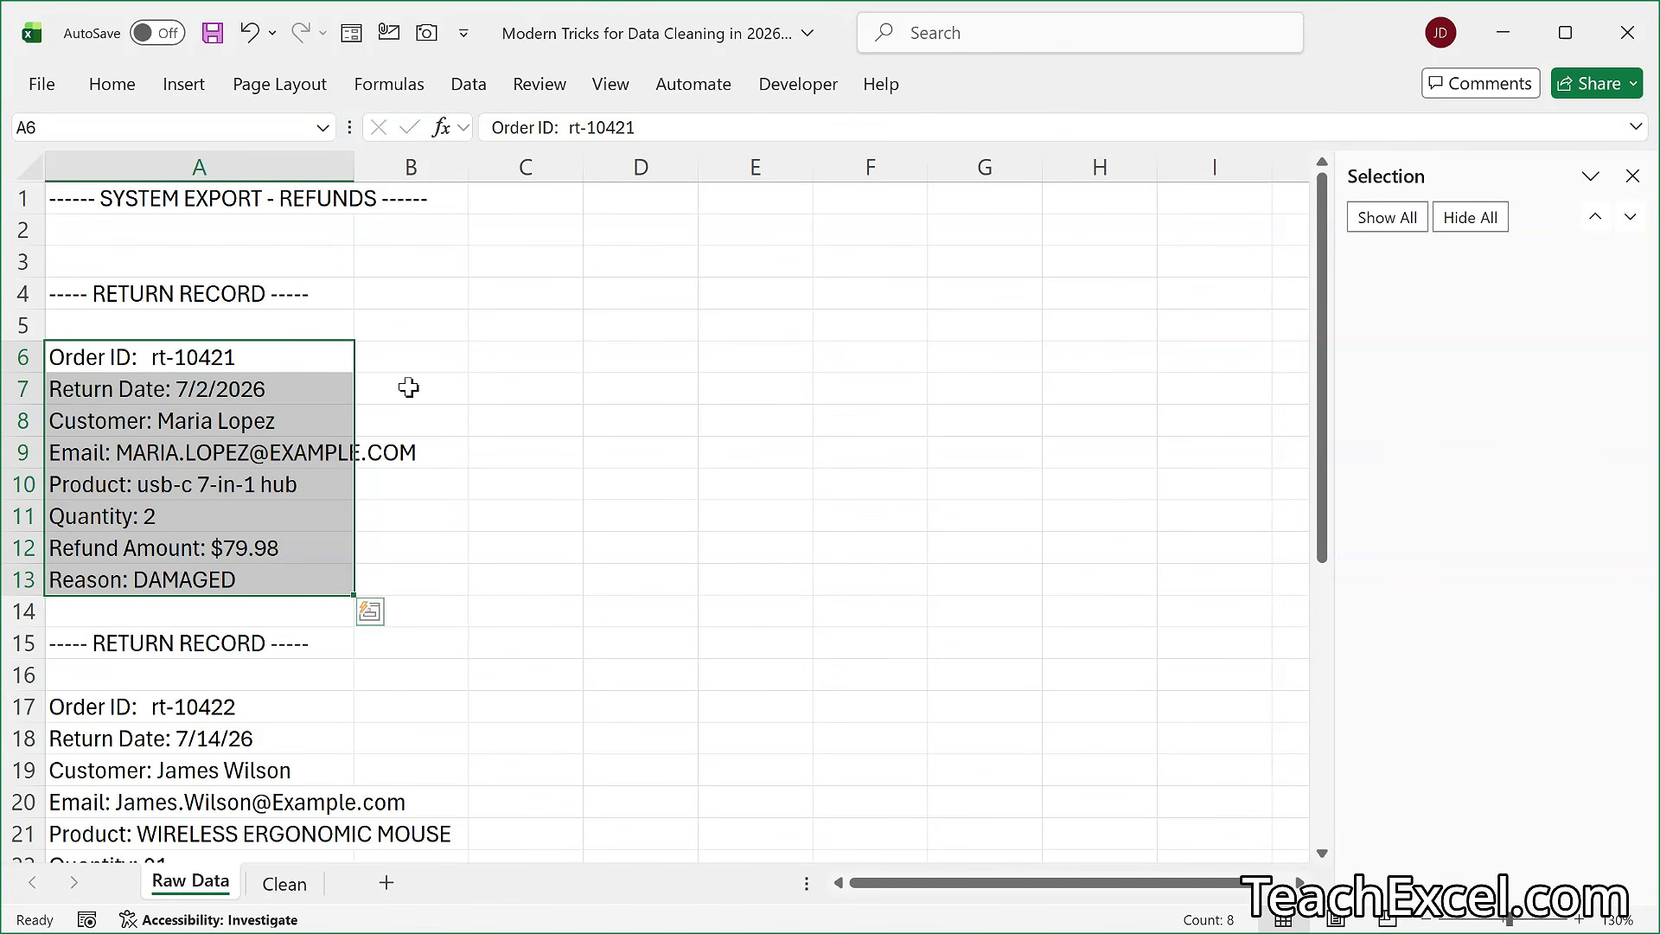
click(195, 160)
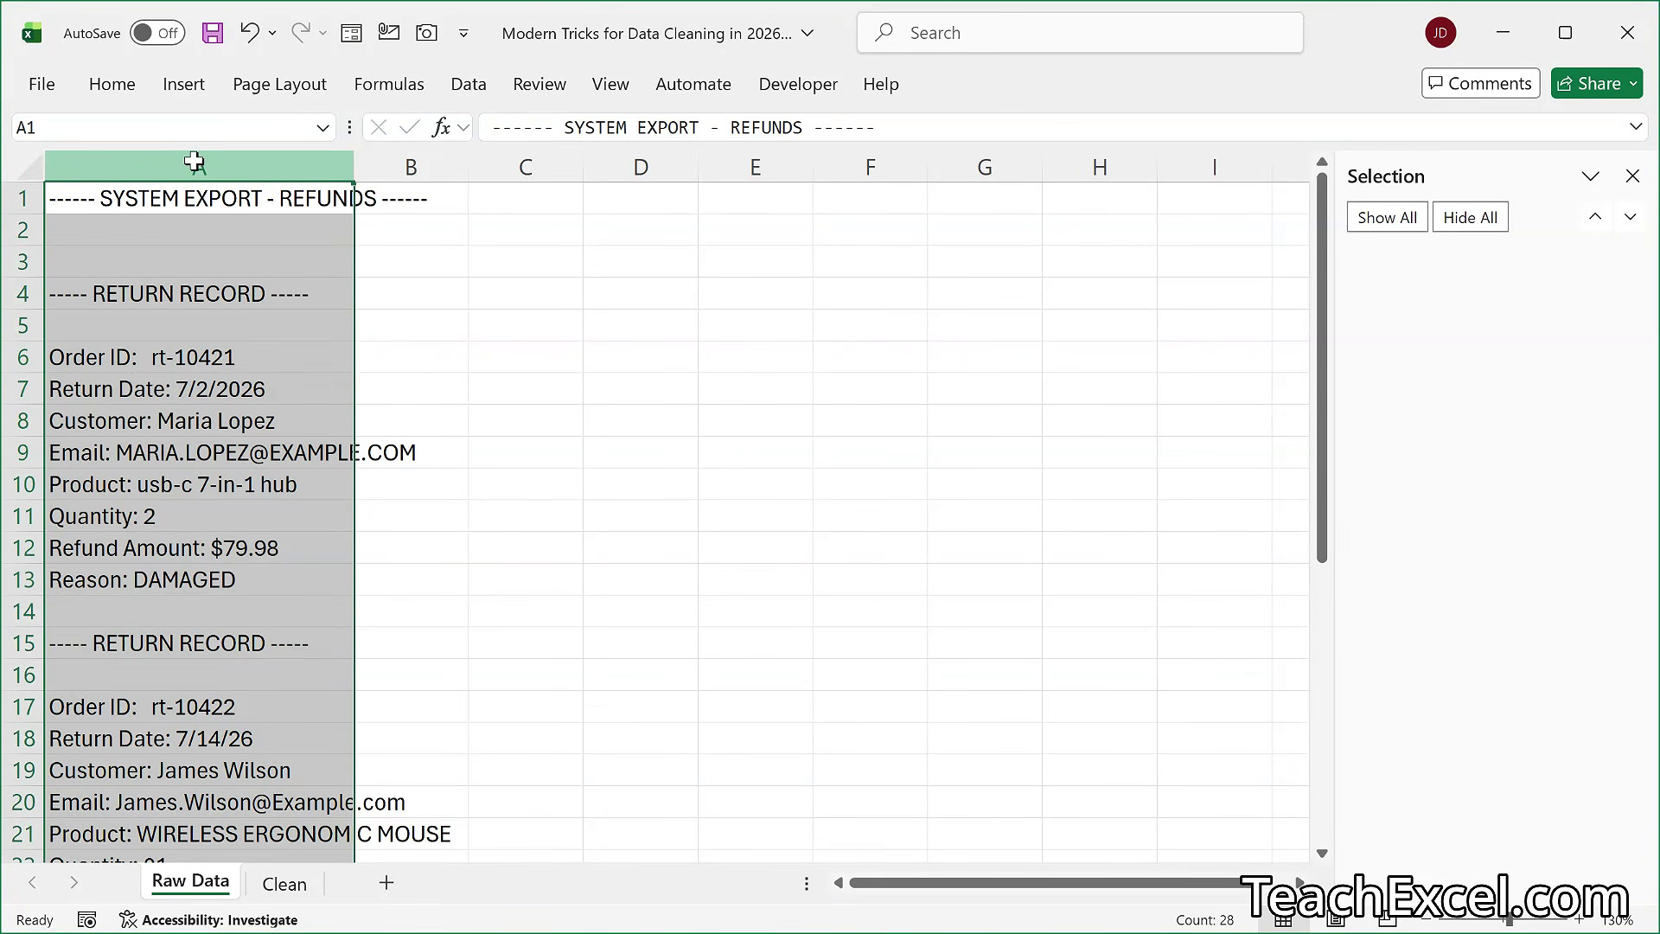
click(469, 87)
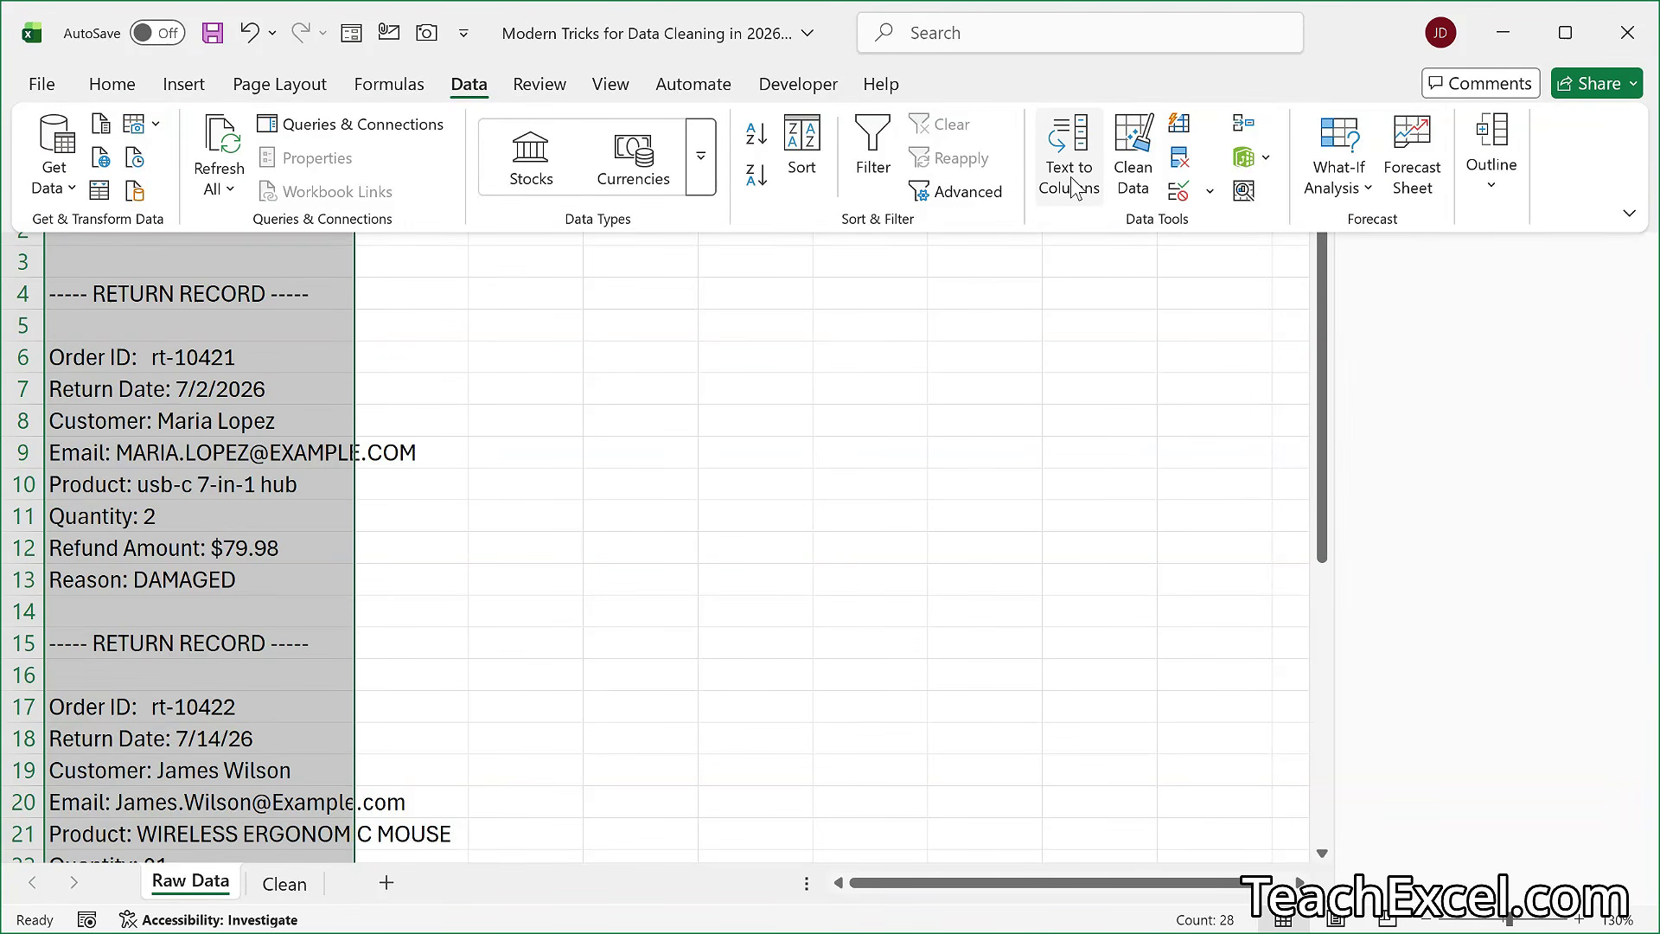
click(1070, 183)
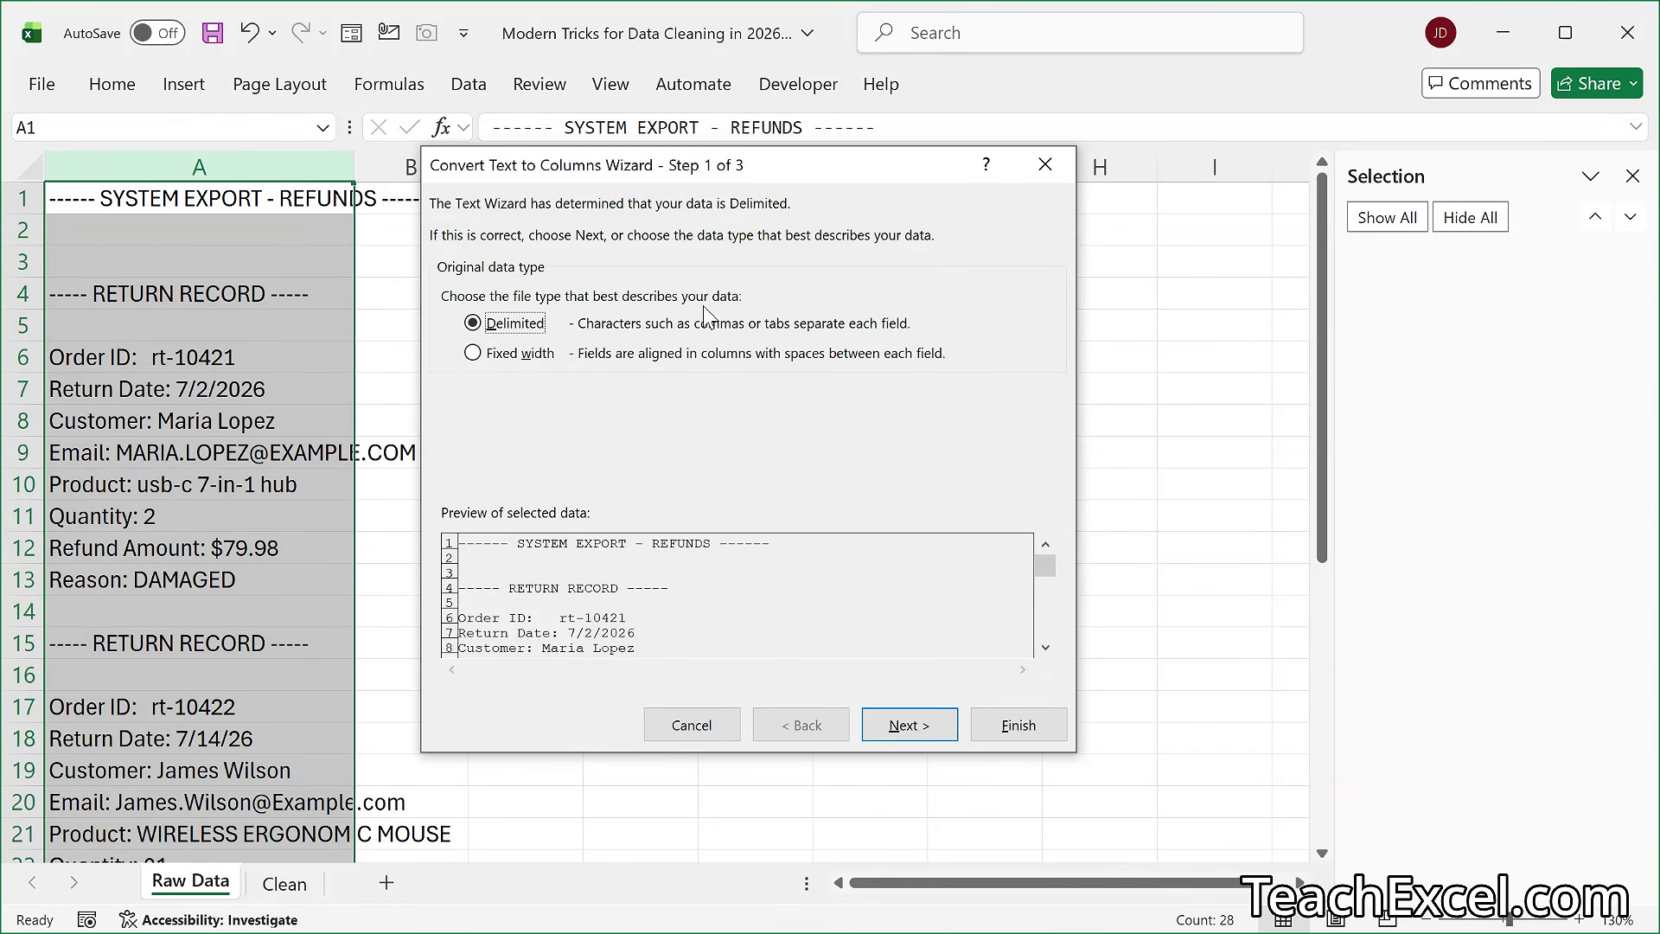
click(900, 731)
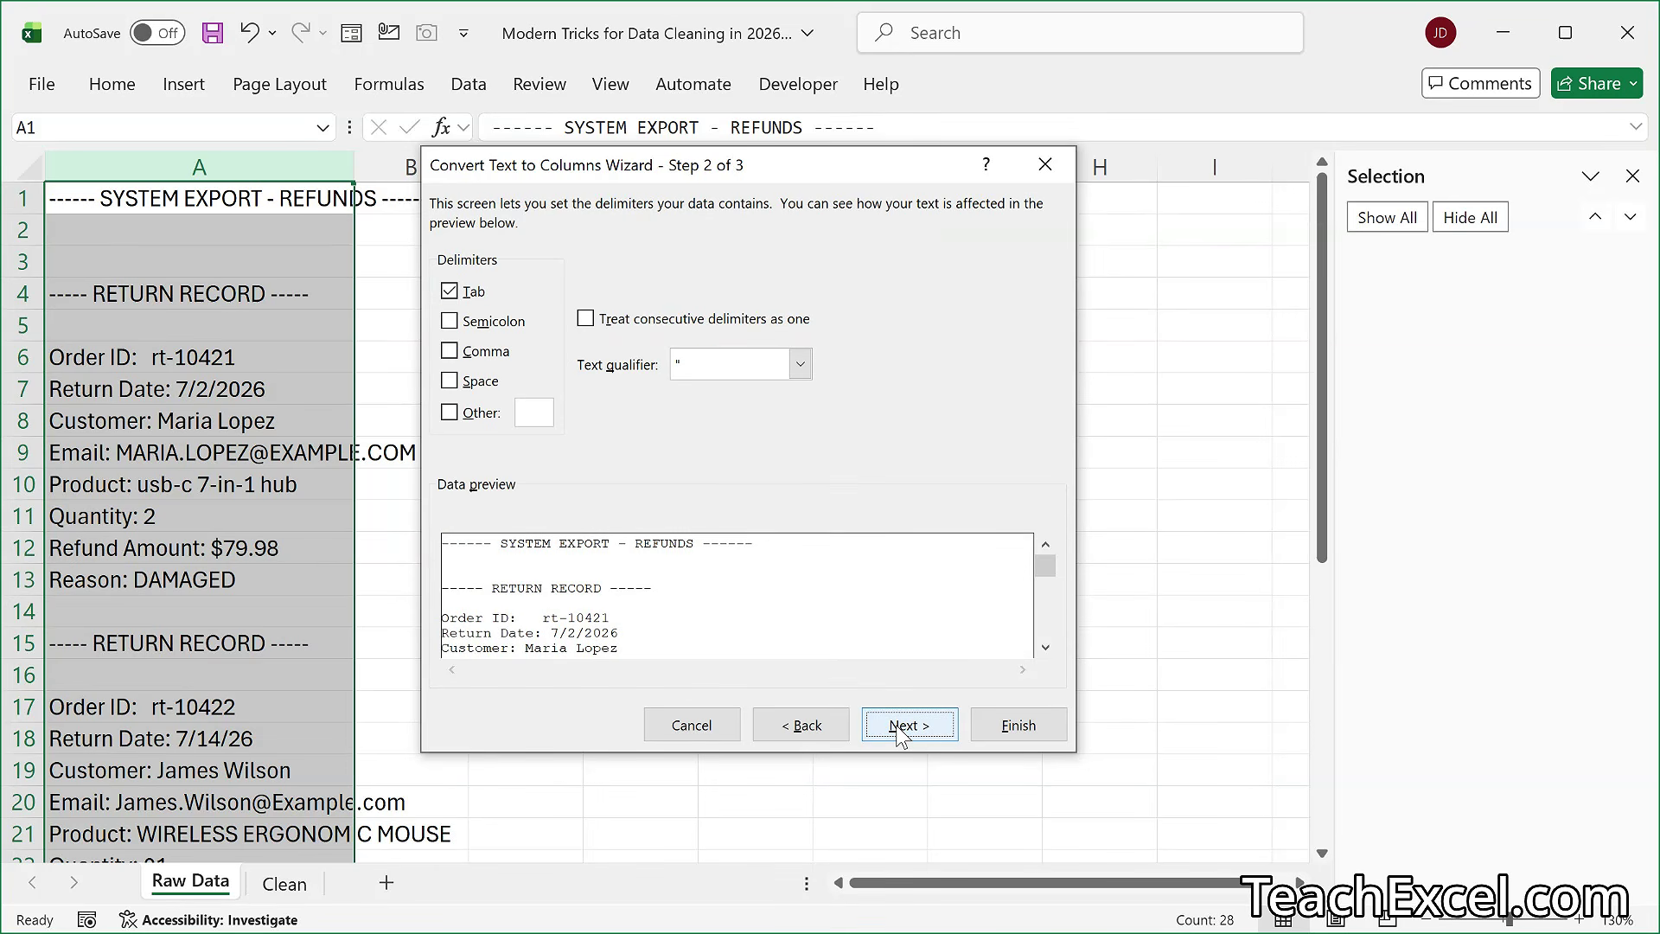
click(540, 414)
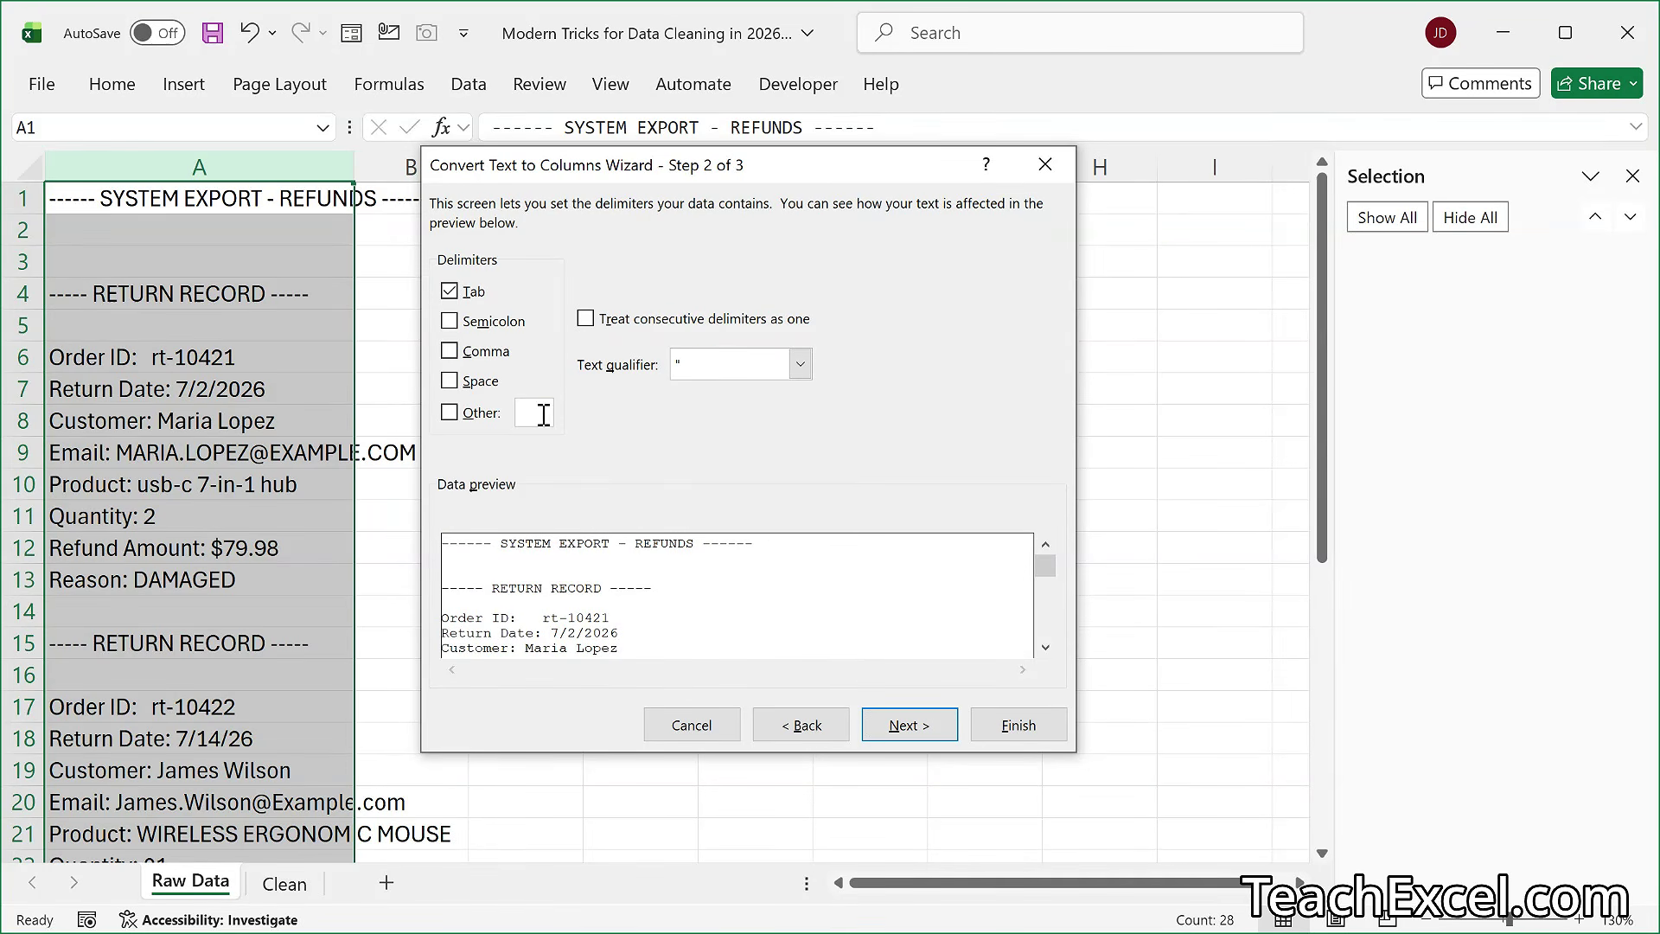
text(:)
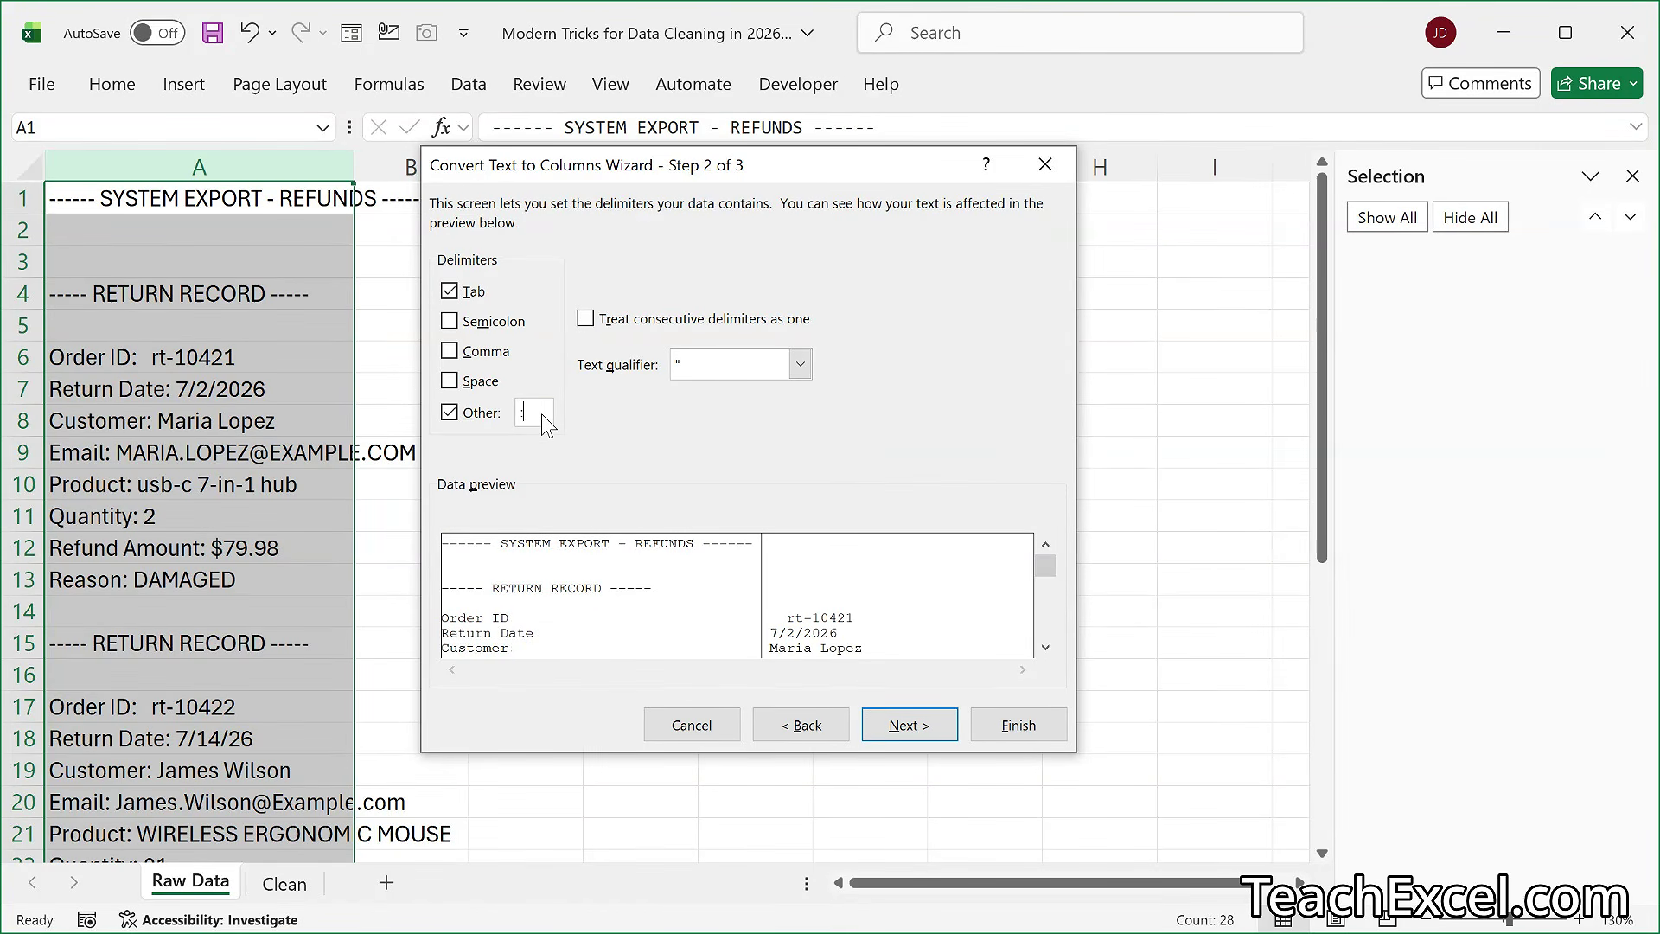
click(451, 293)
click(998, 731)
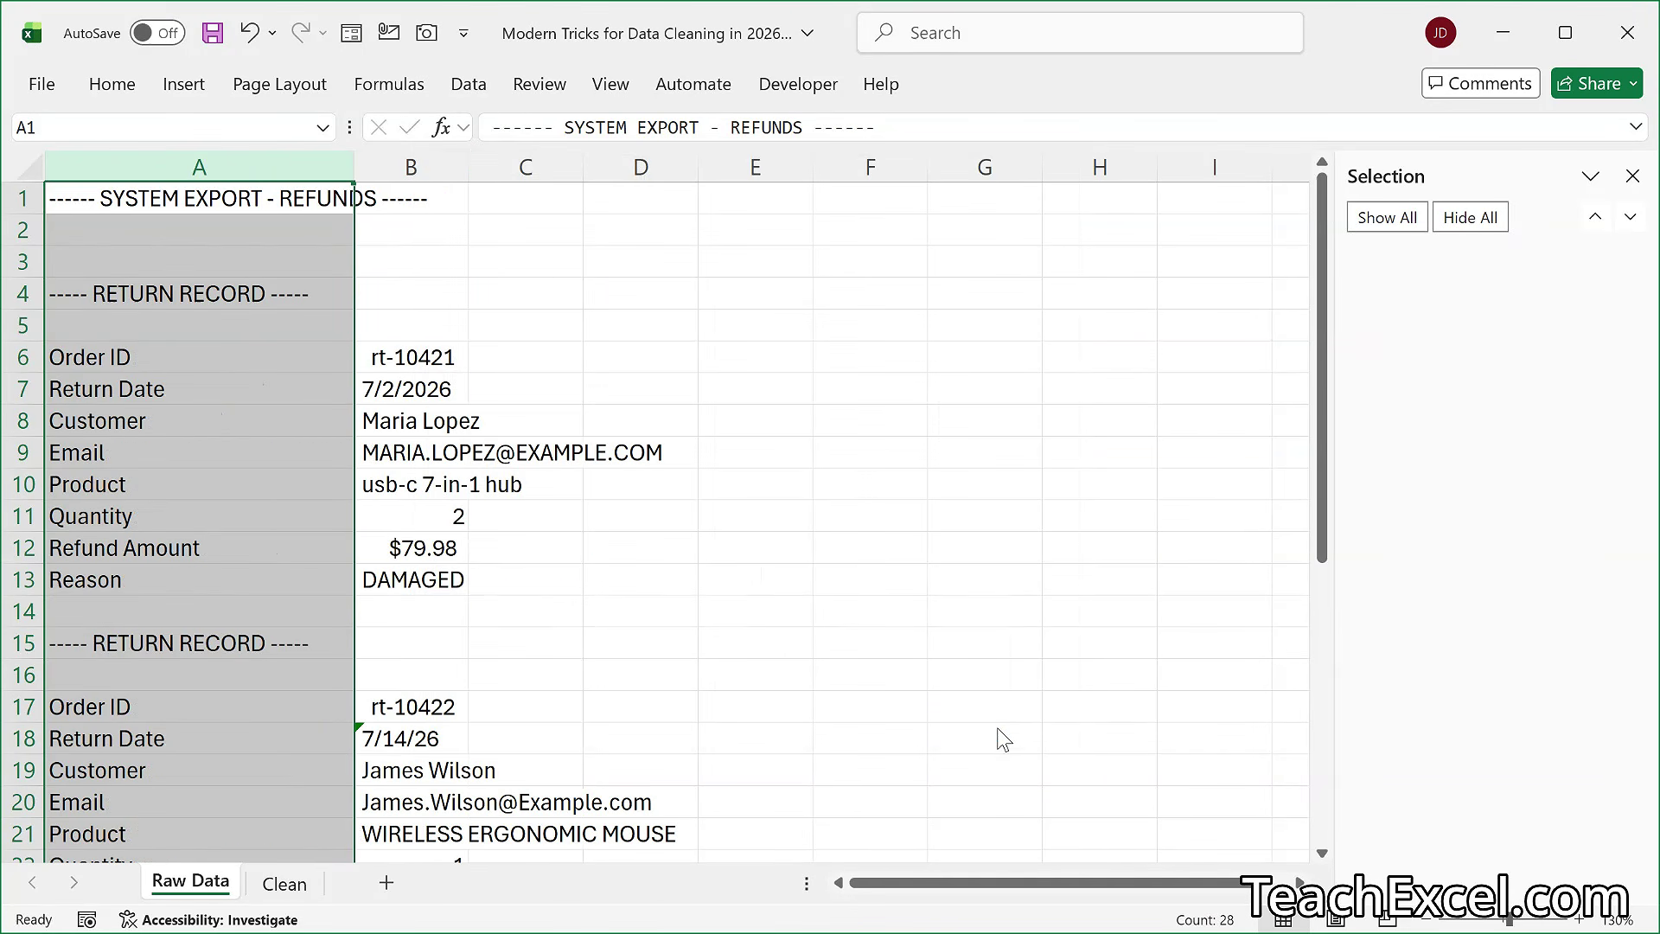
- Select only the blank cells in column B with Go To Special and delete them, shifting the remaining cells up
scroll(1003, 739, down, 5)
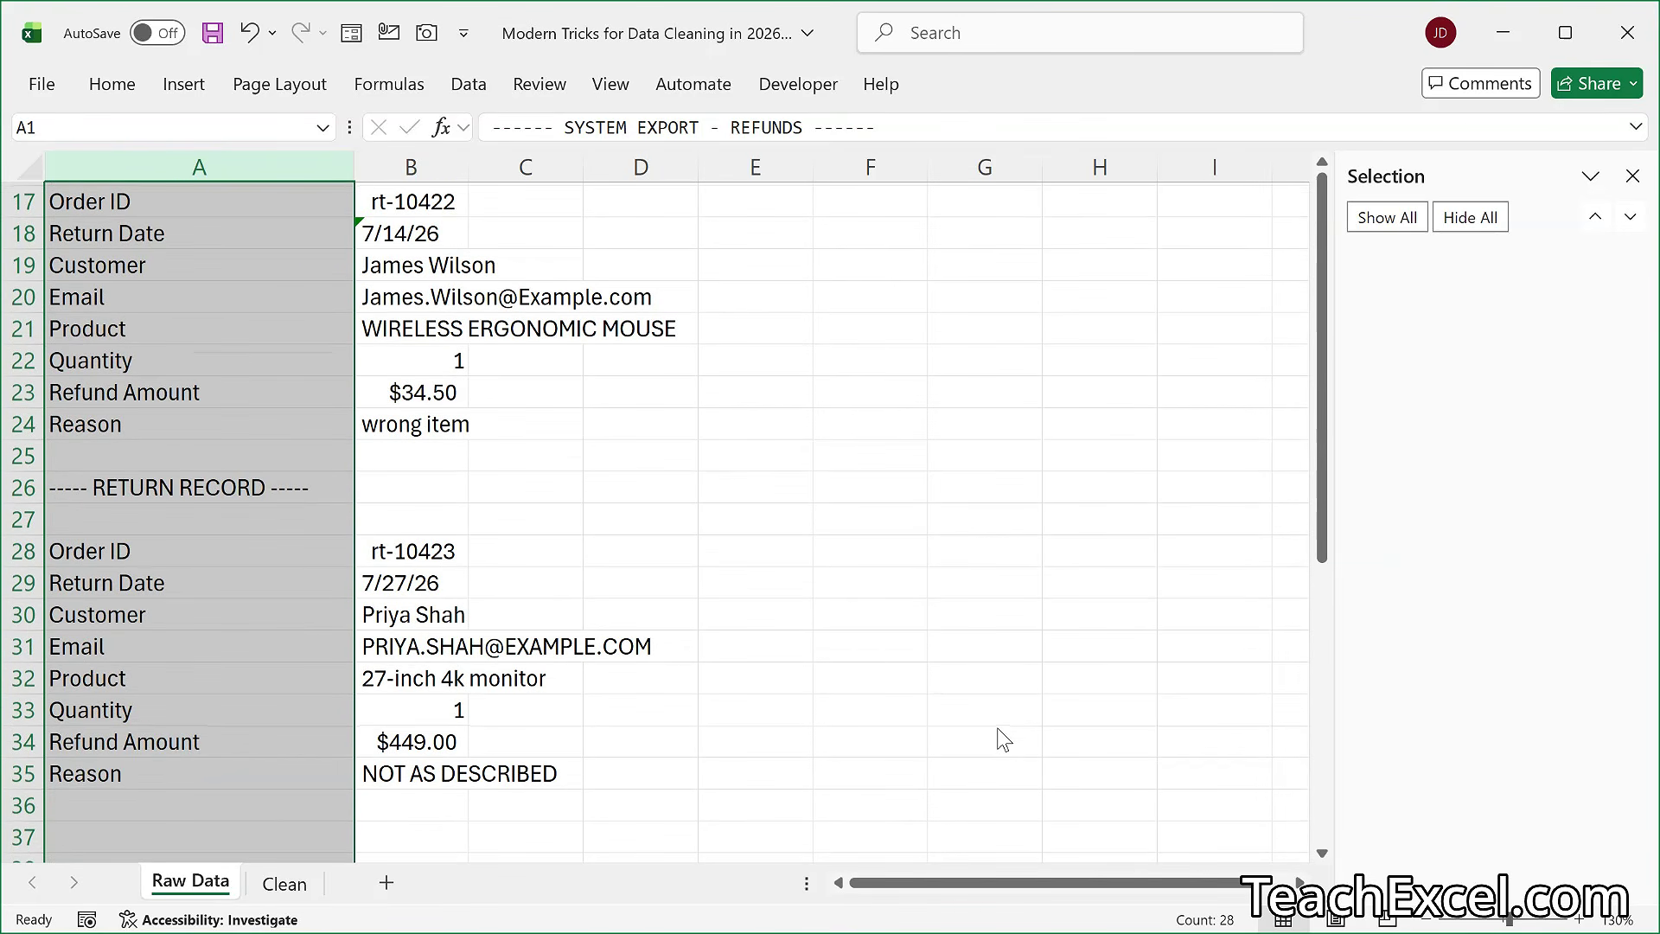
scroll(1003, 740, up, 5)
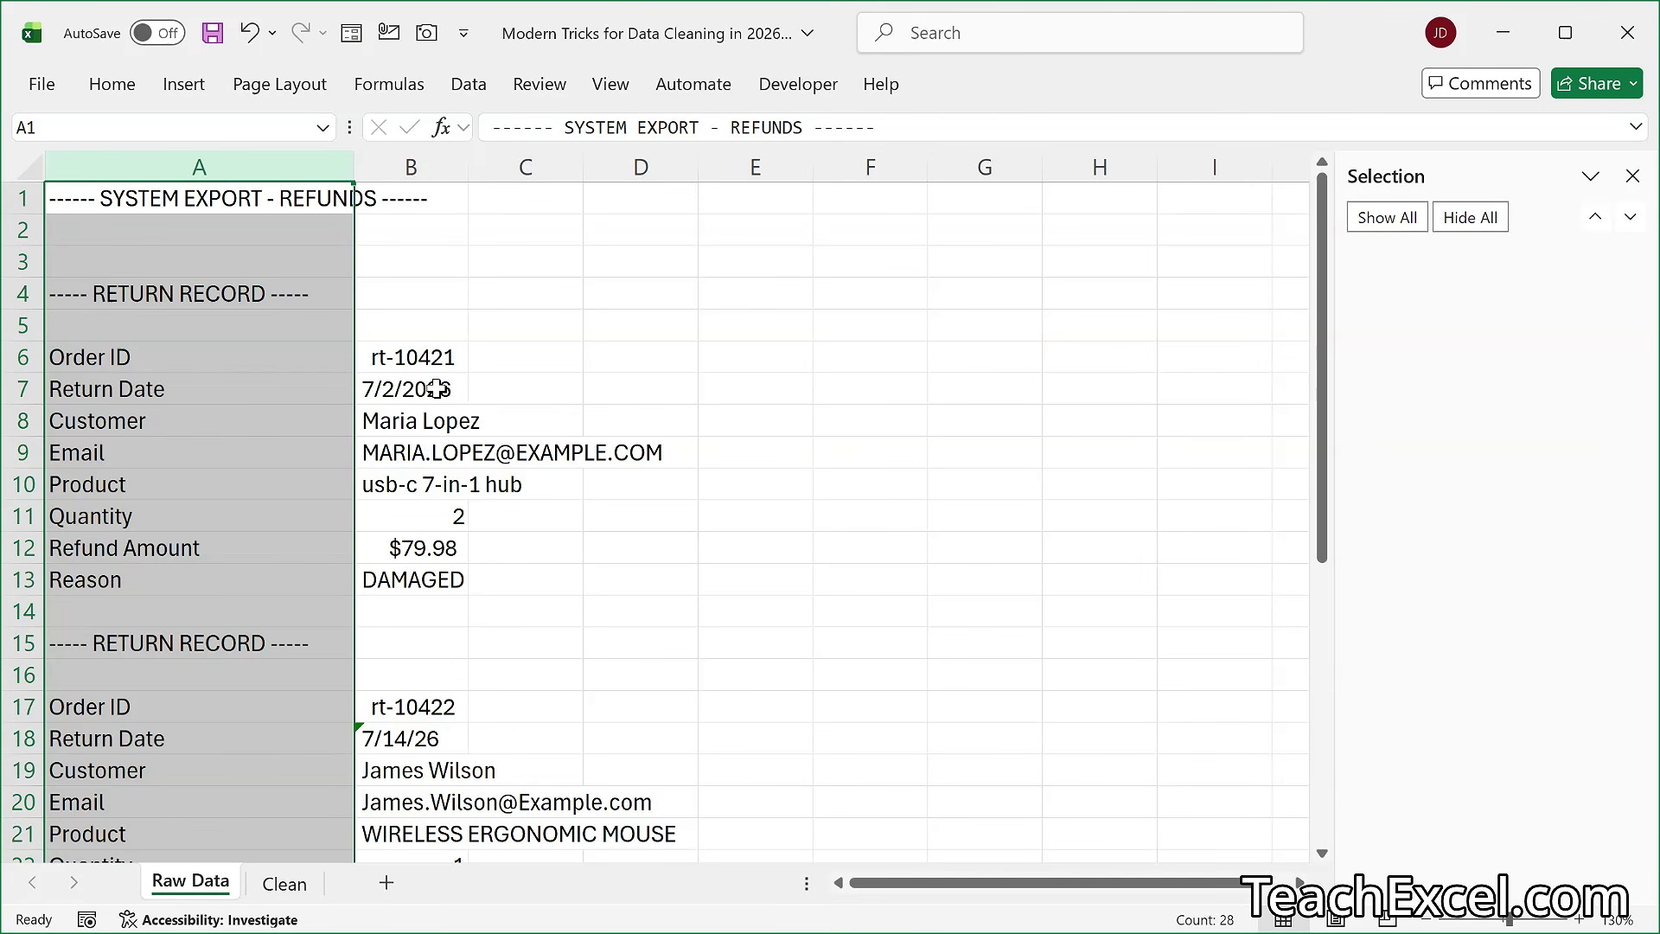
click(418, 165)
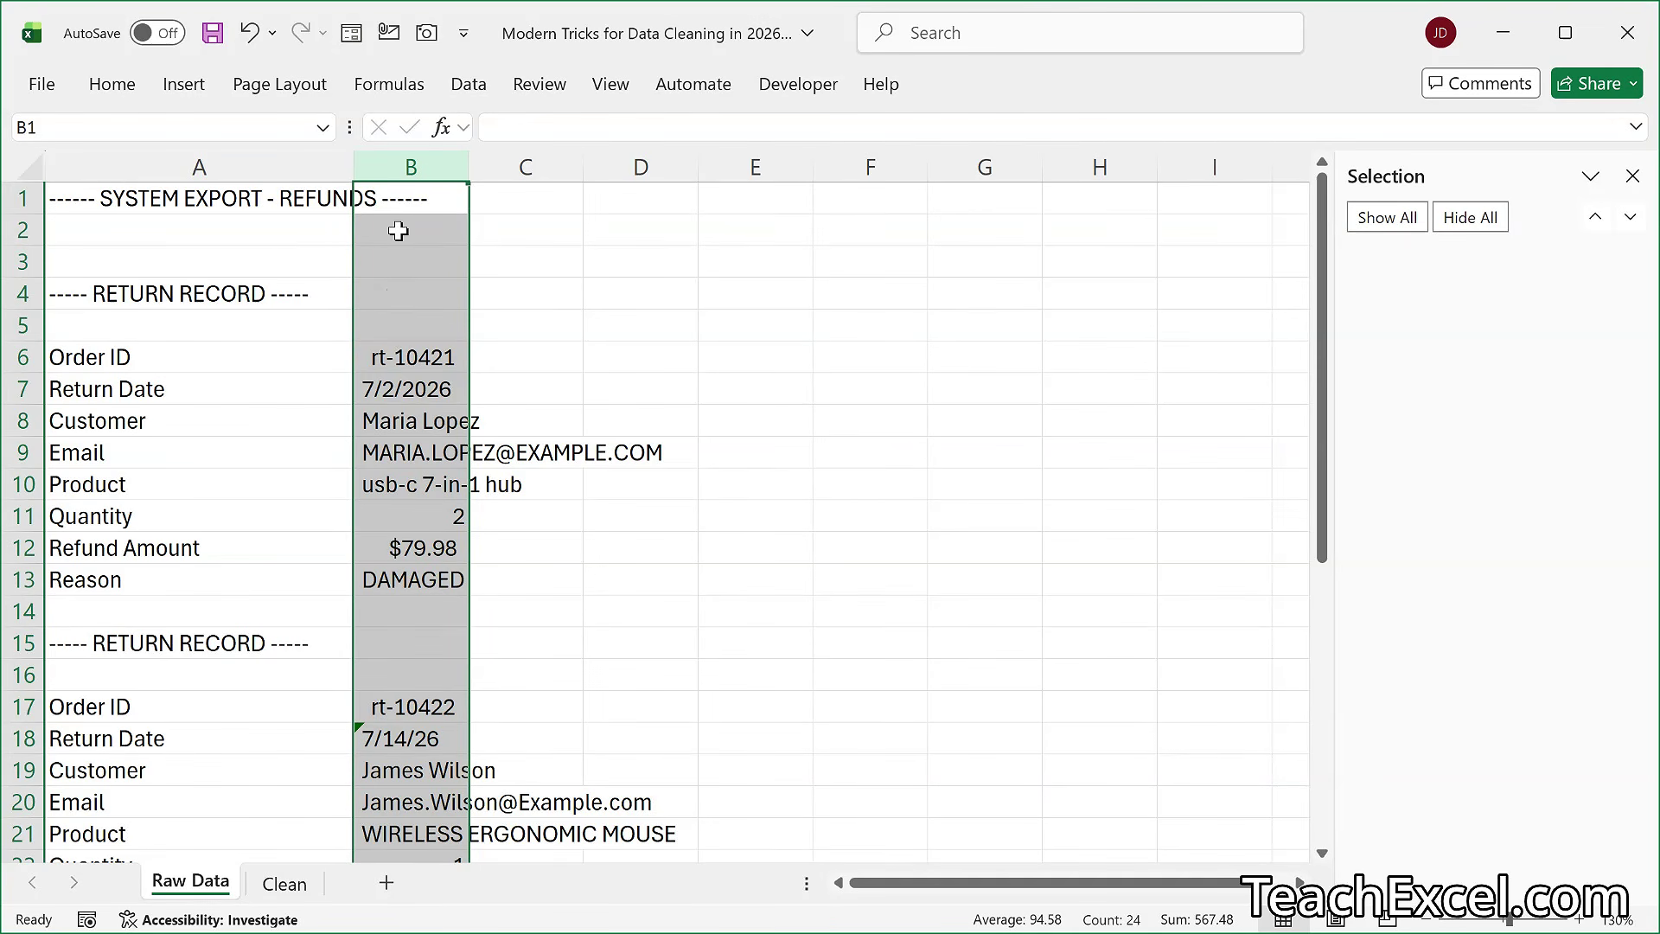
click(119, 89)
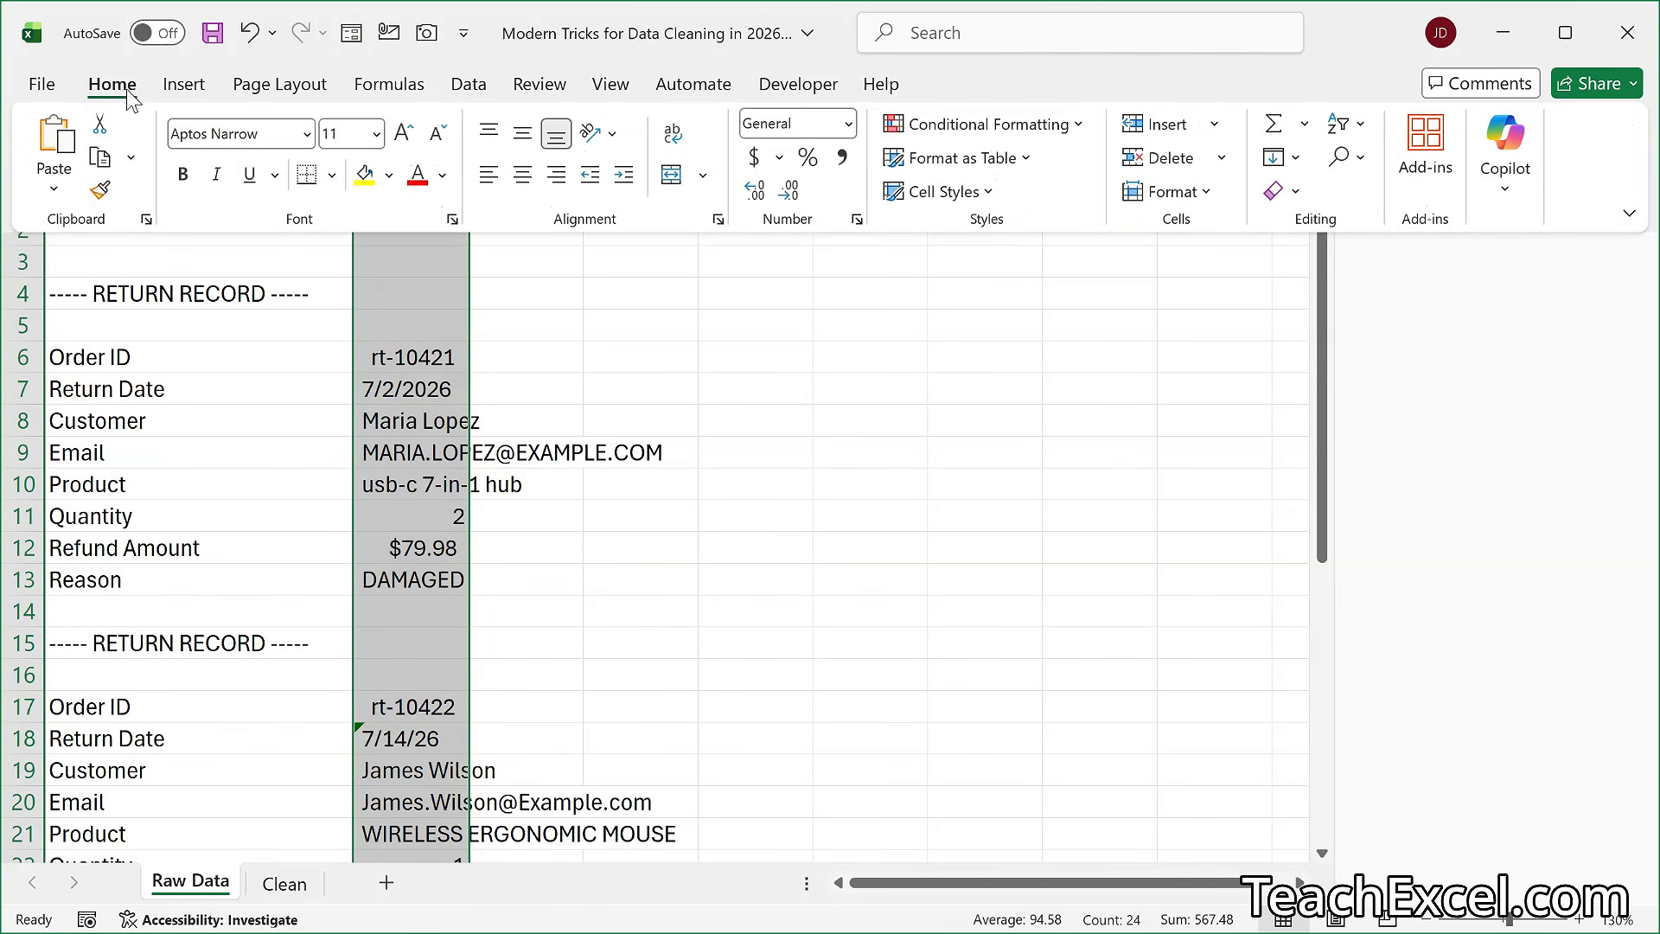
click(1347, 158)
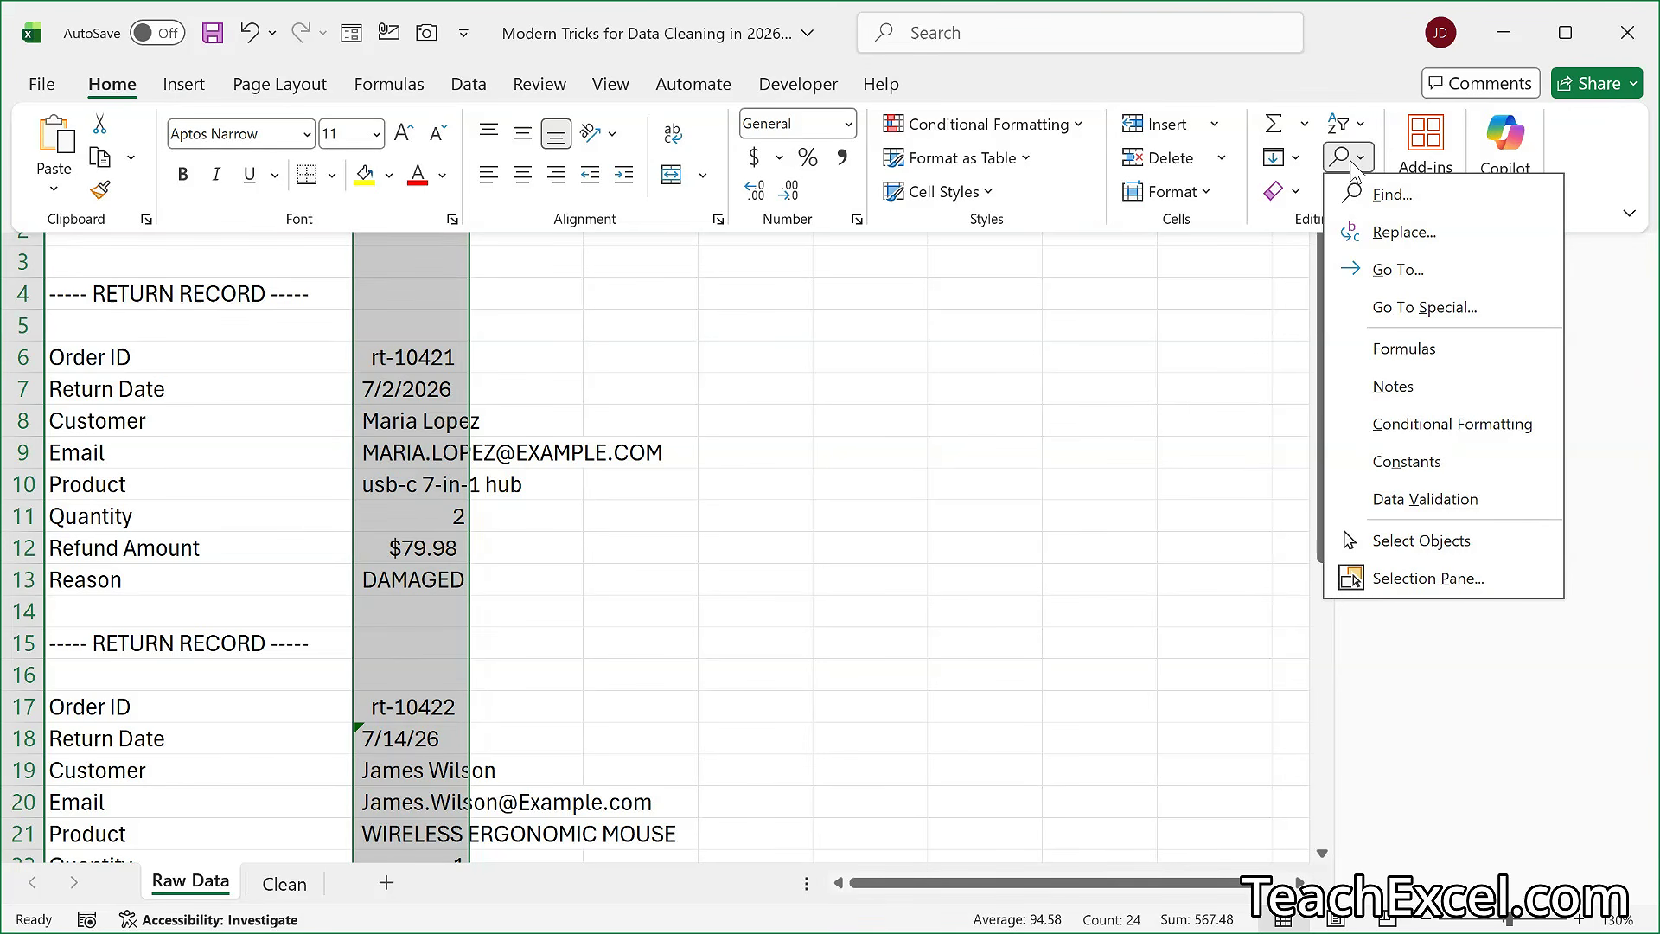
click(1489, 317)
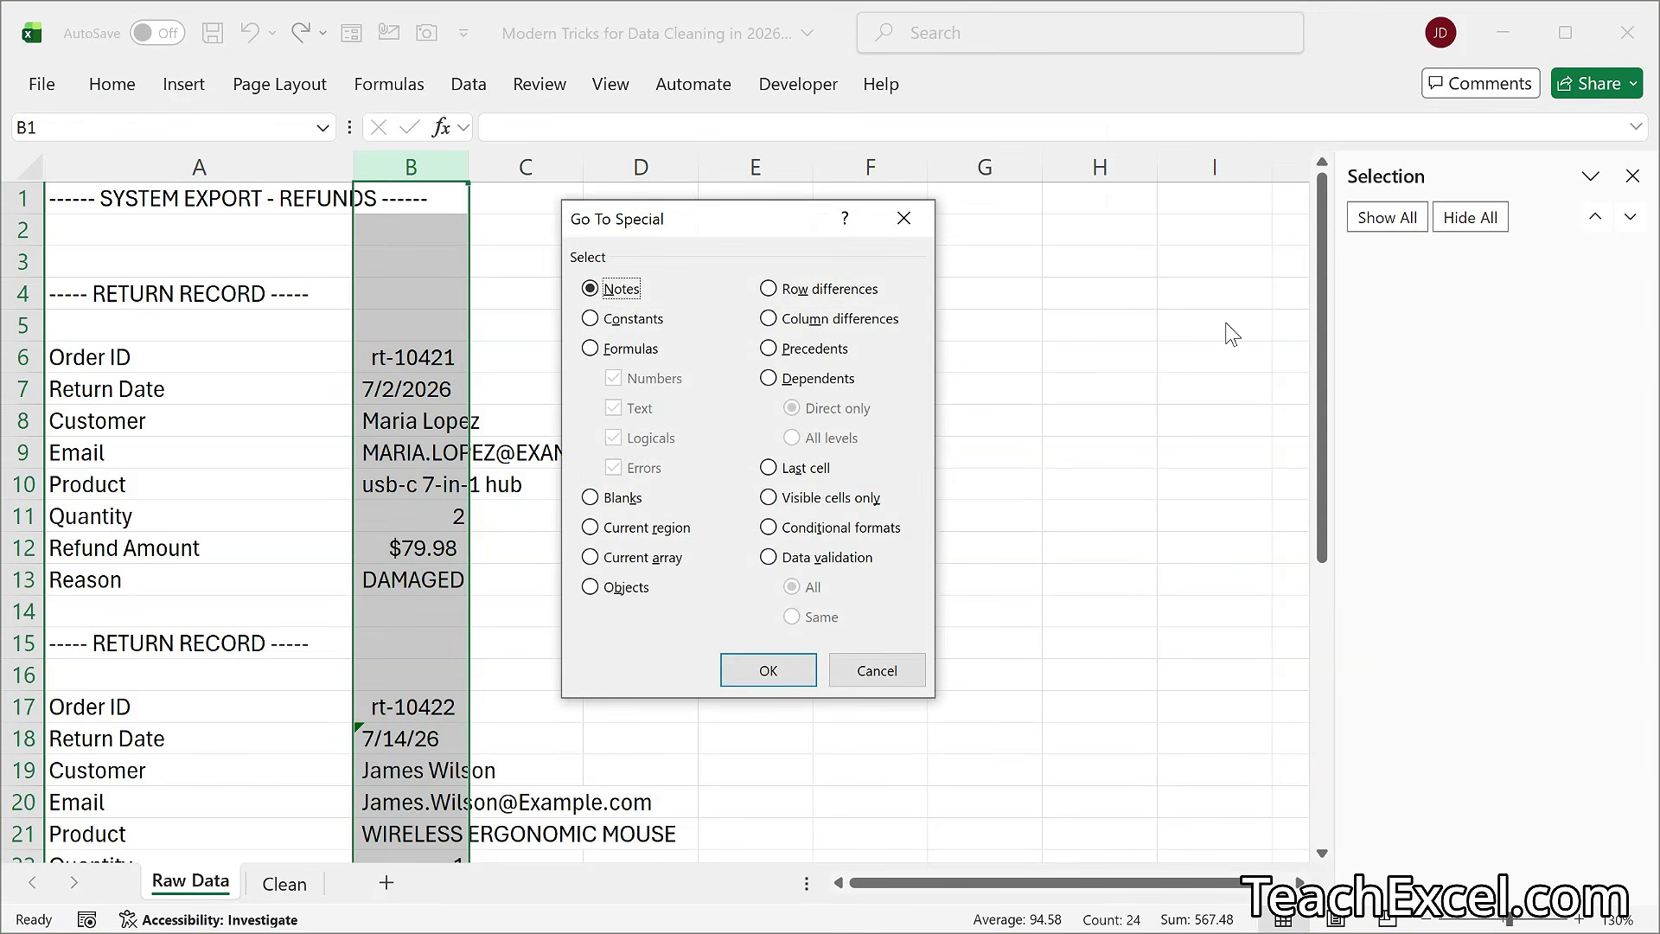
click(592, 498)
click(754, 672)
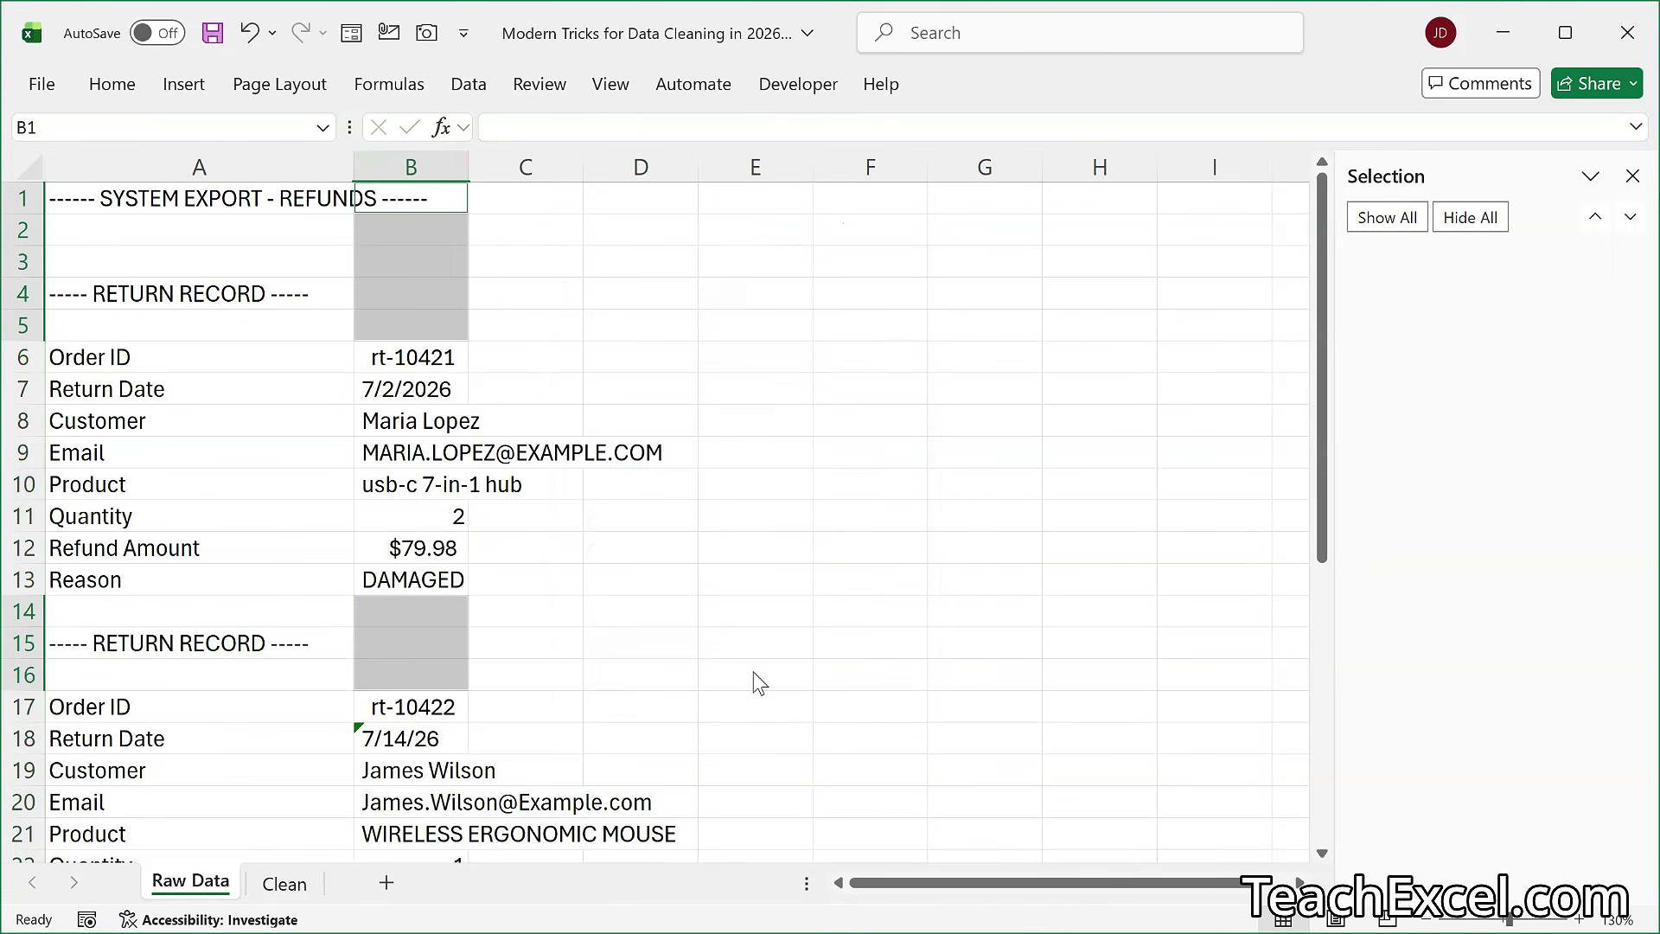
right_click(404, 257)
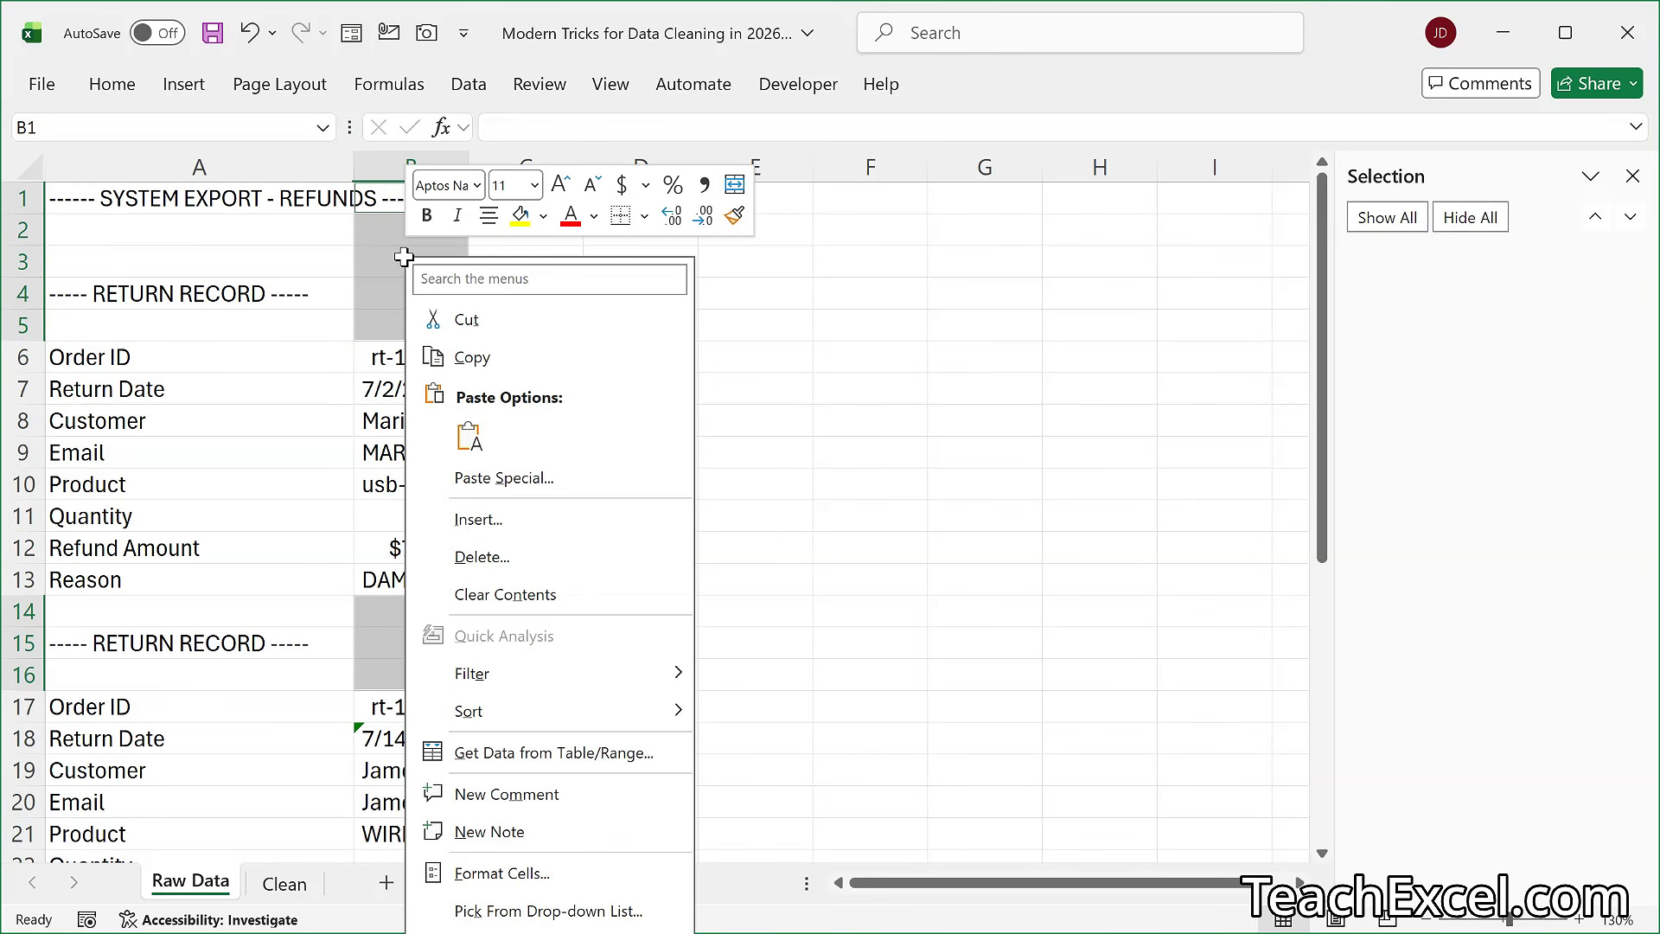
click(500, 564)
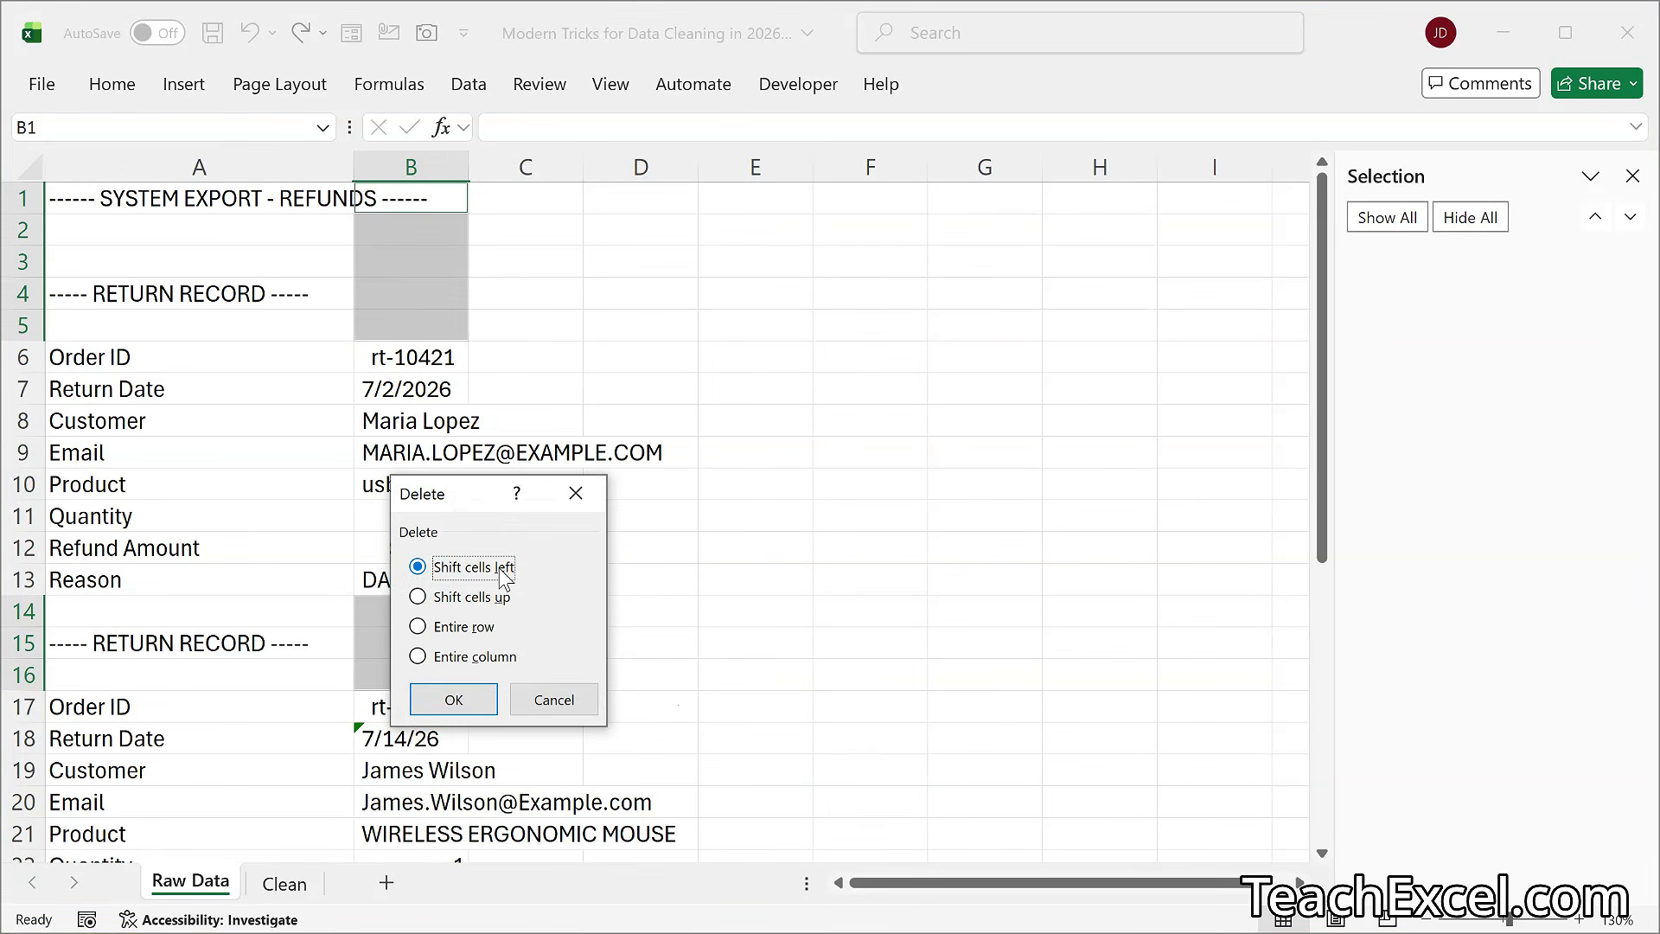
click(479, 603)
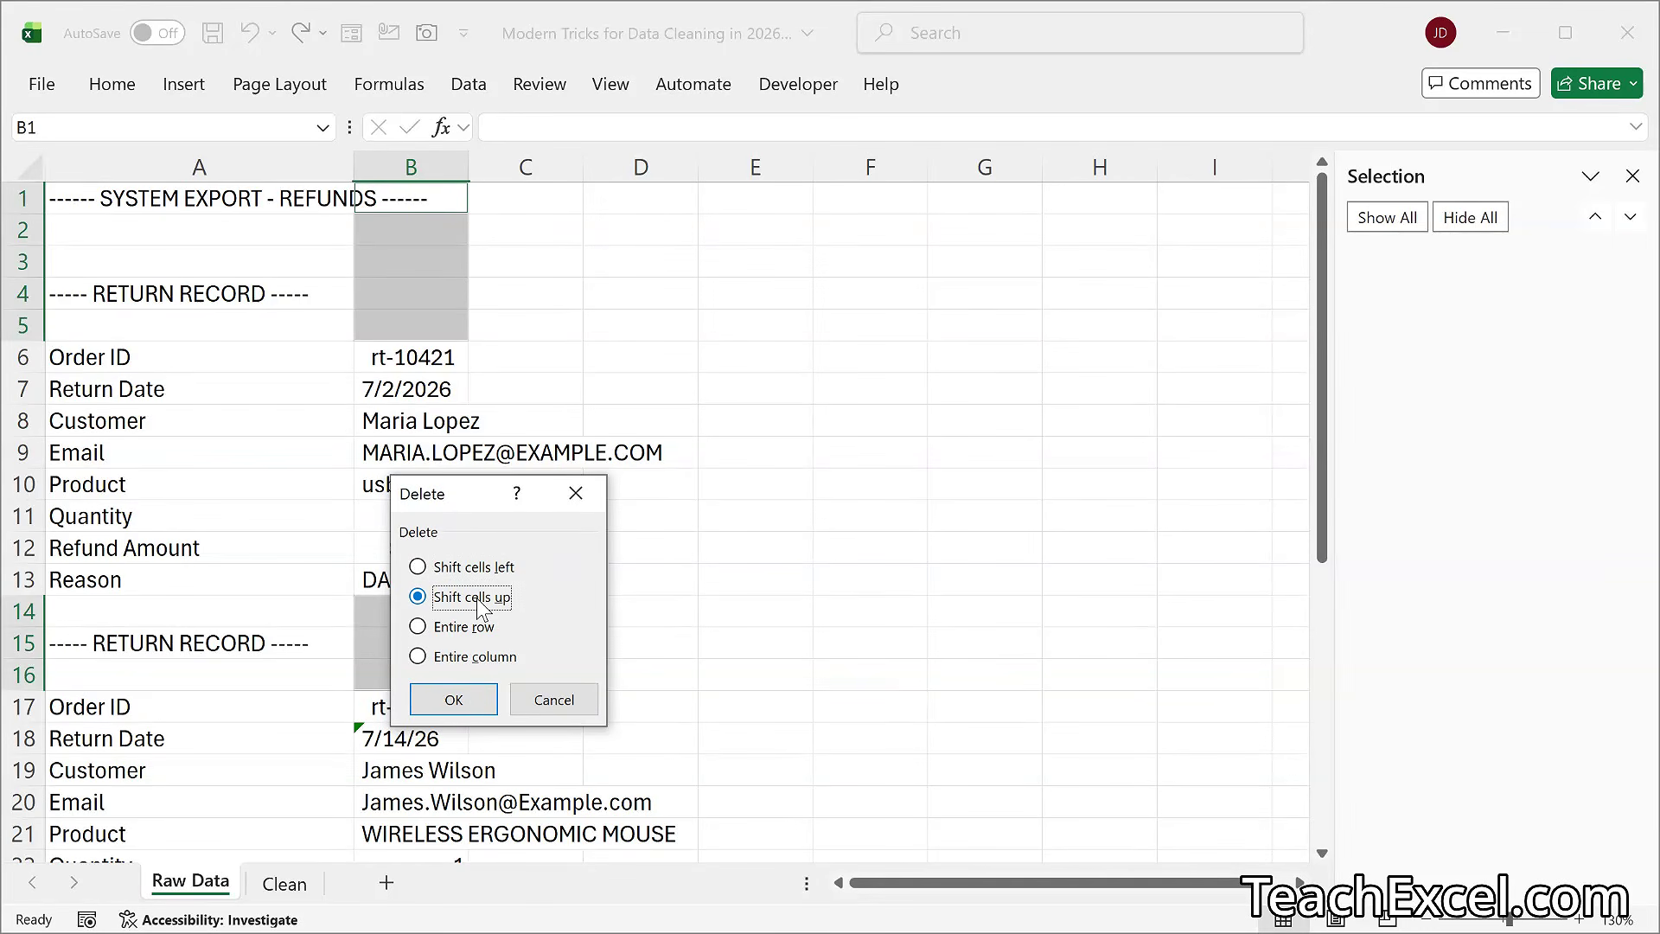
click(443, 702)
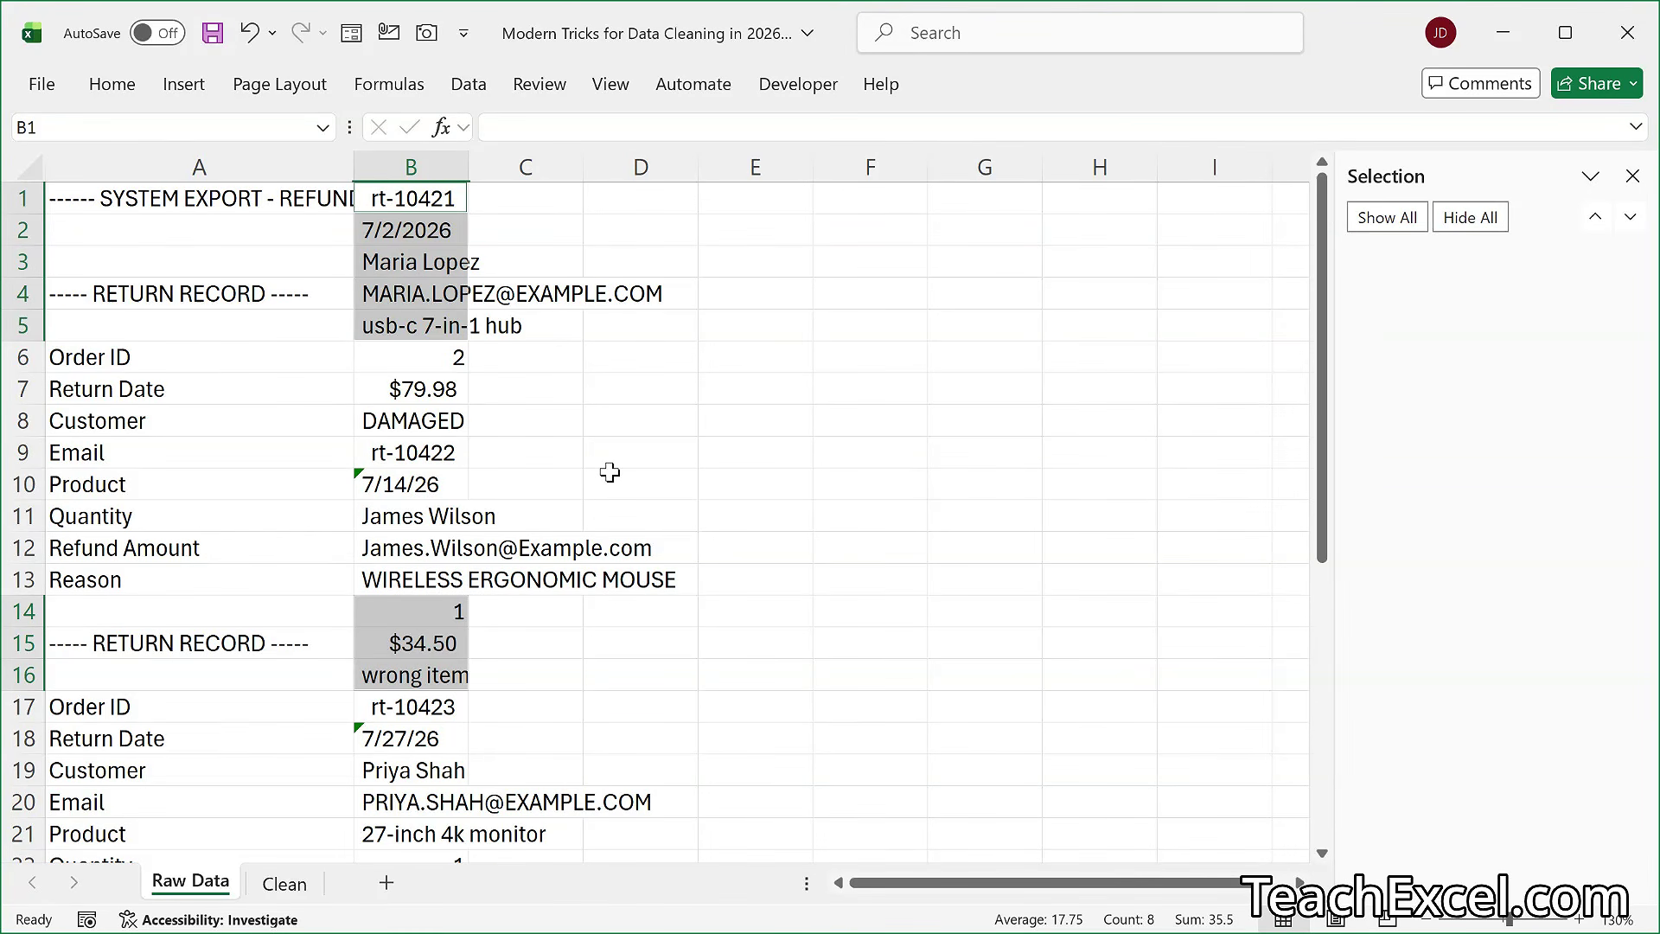
- Enter =TRIM(B1) in cell C1 and fill it down alongside all the values in column B
click(517, 199)
scroll(395, 578, down, 1)
scroll(395, 577, down, 5)
scroll(395, 578, up, 6)
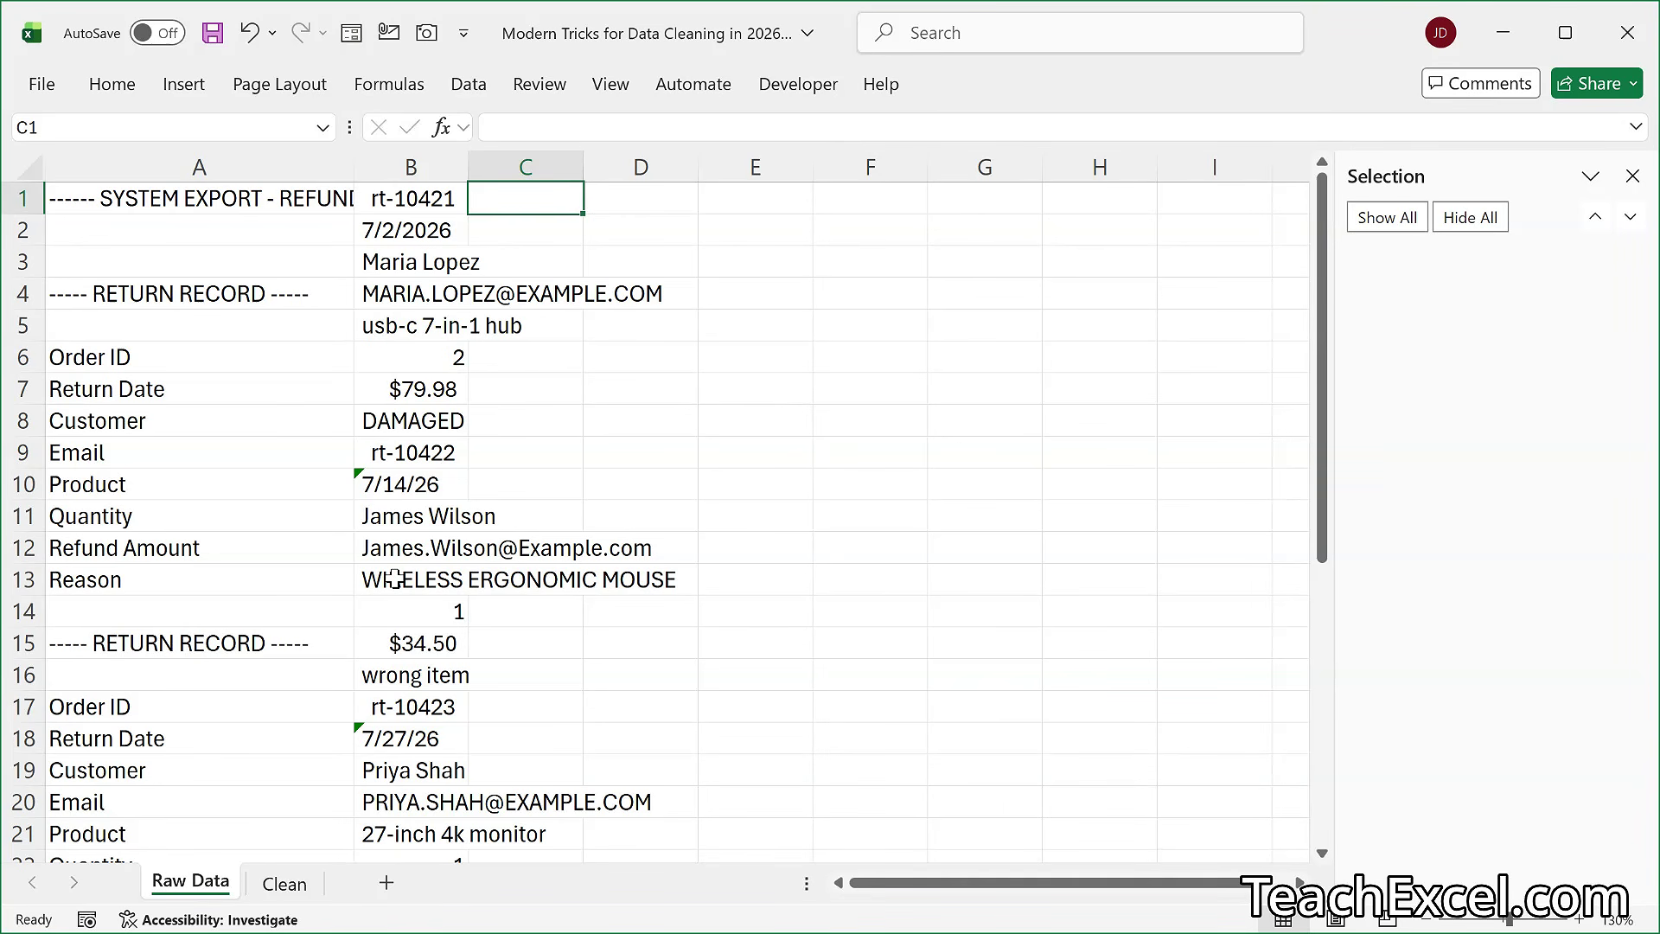
text(=trim)
key(Tab)
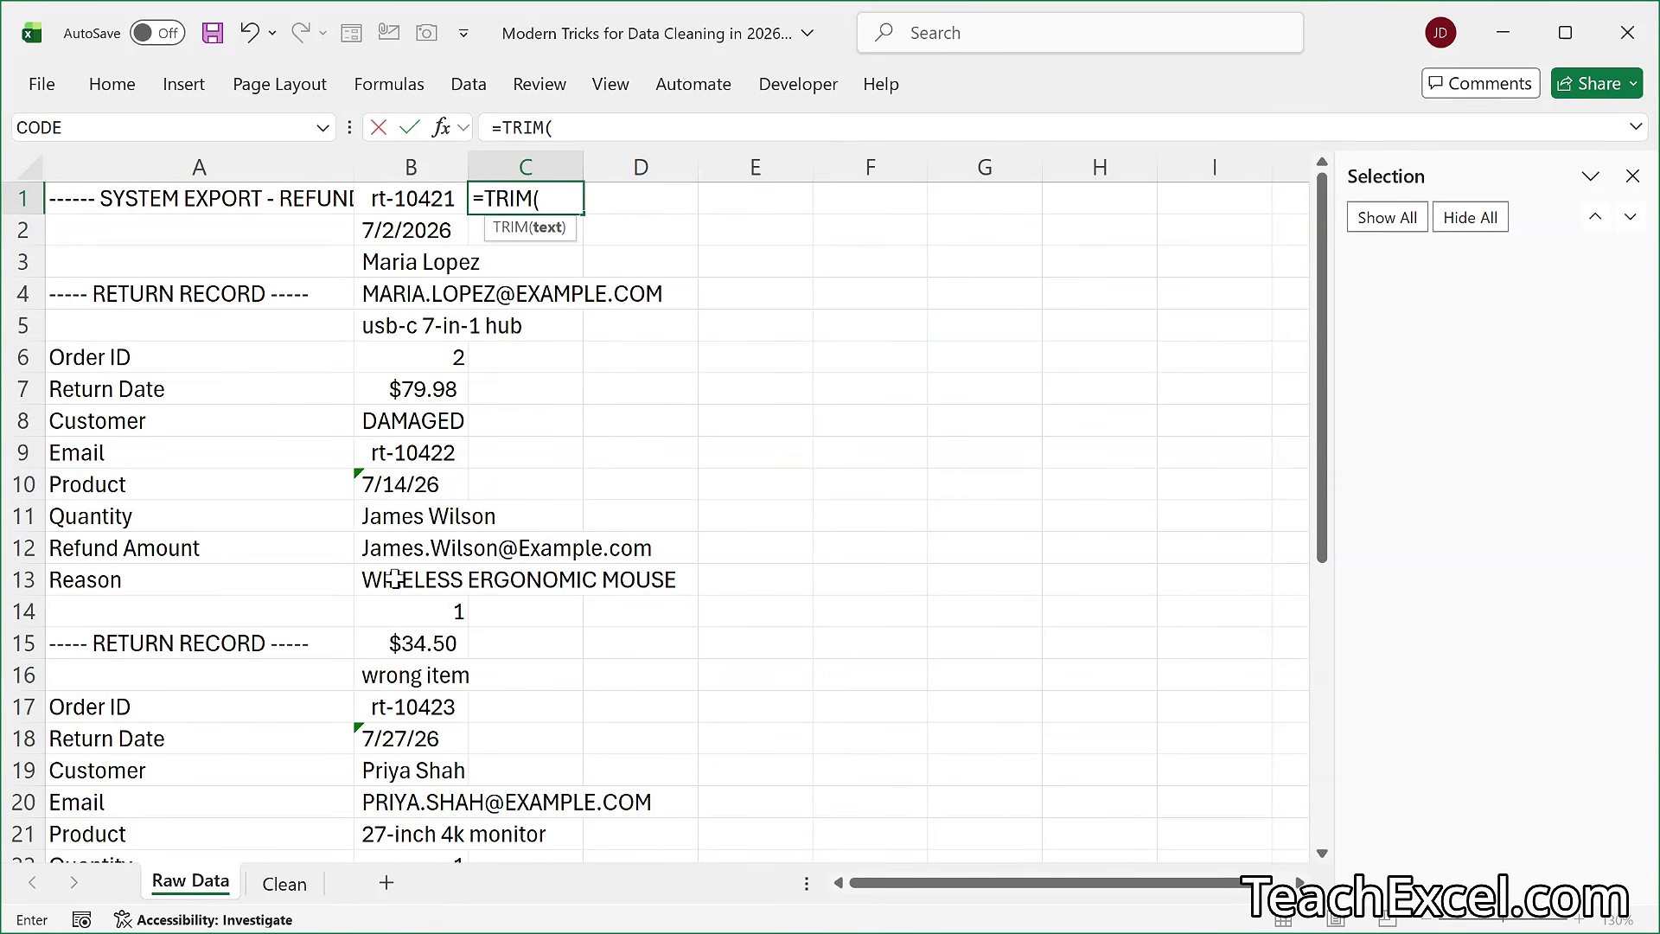
key(Left)
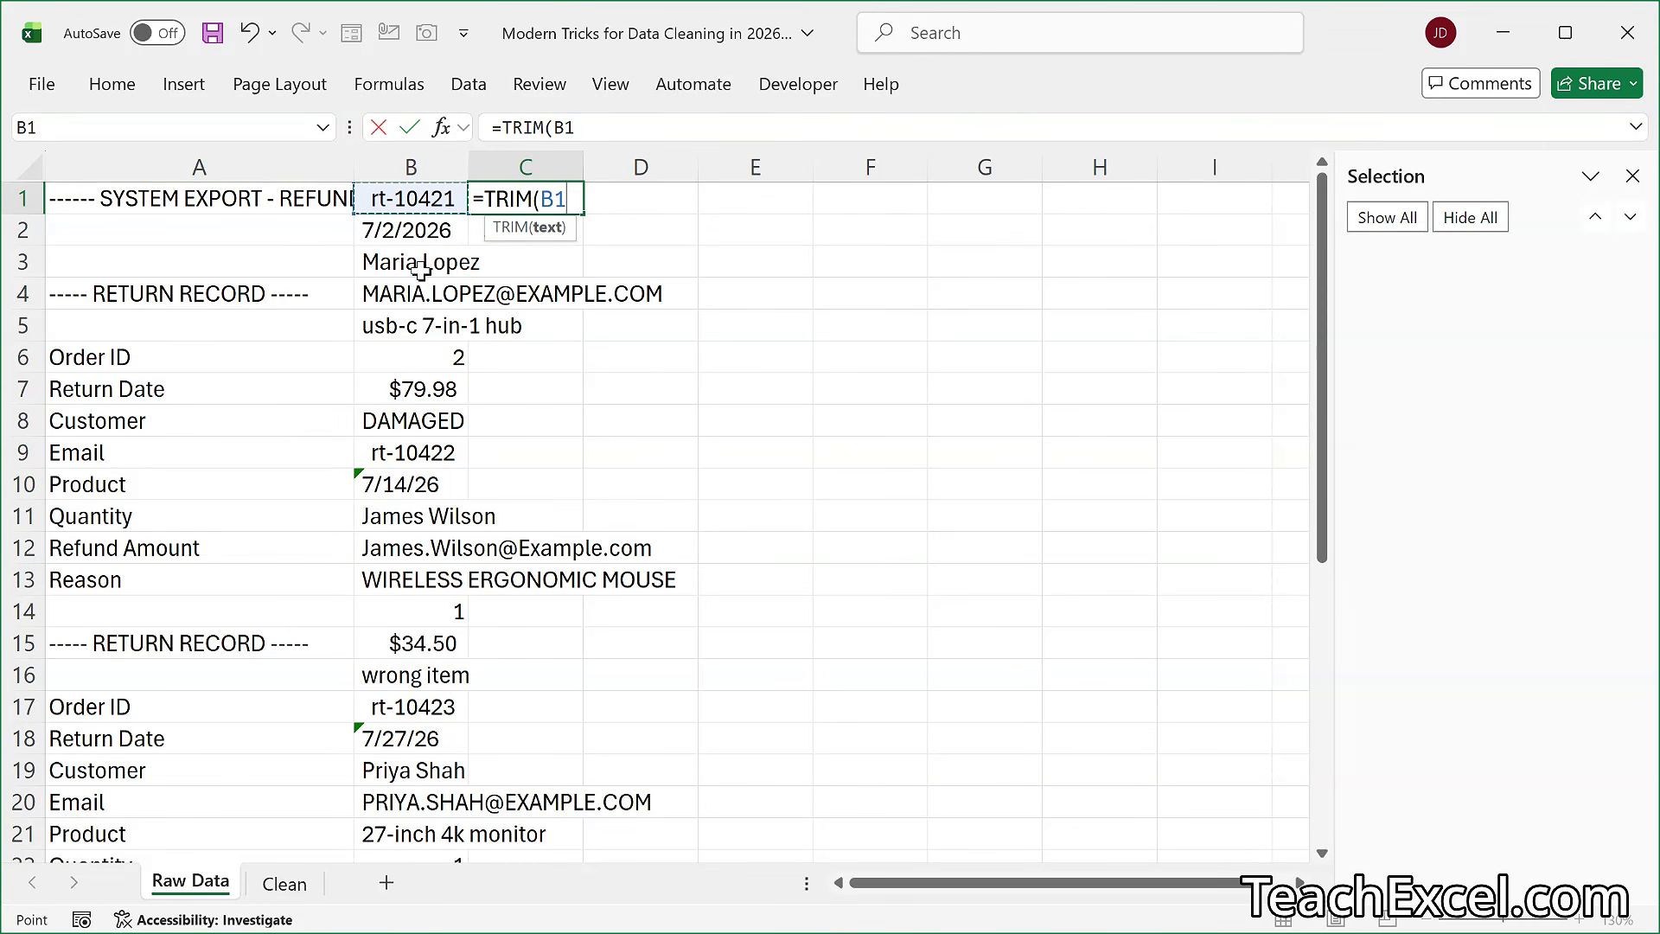
text())
key(ctrl+Return)
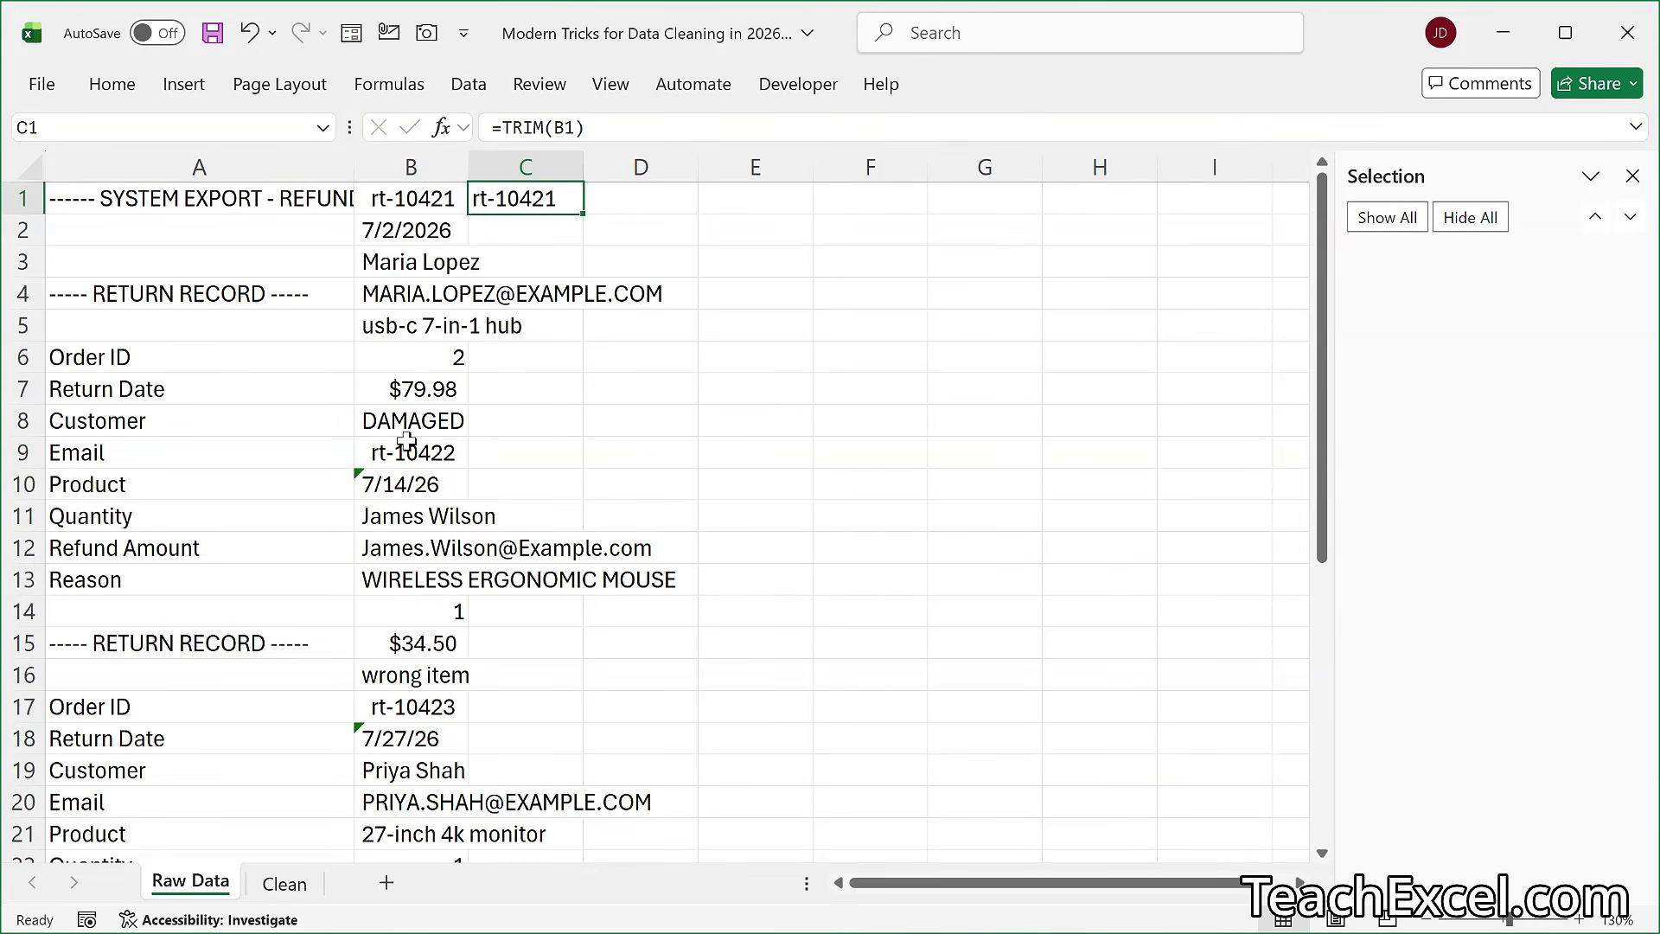
double_click(585, 217)
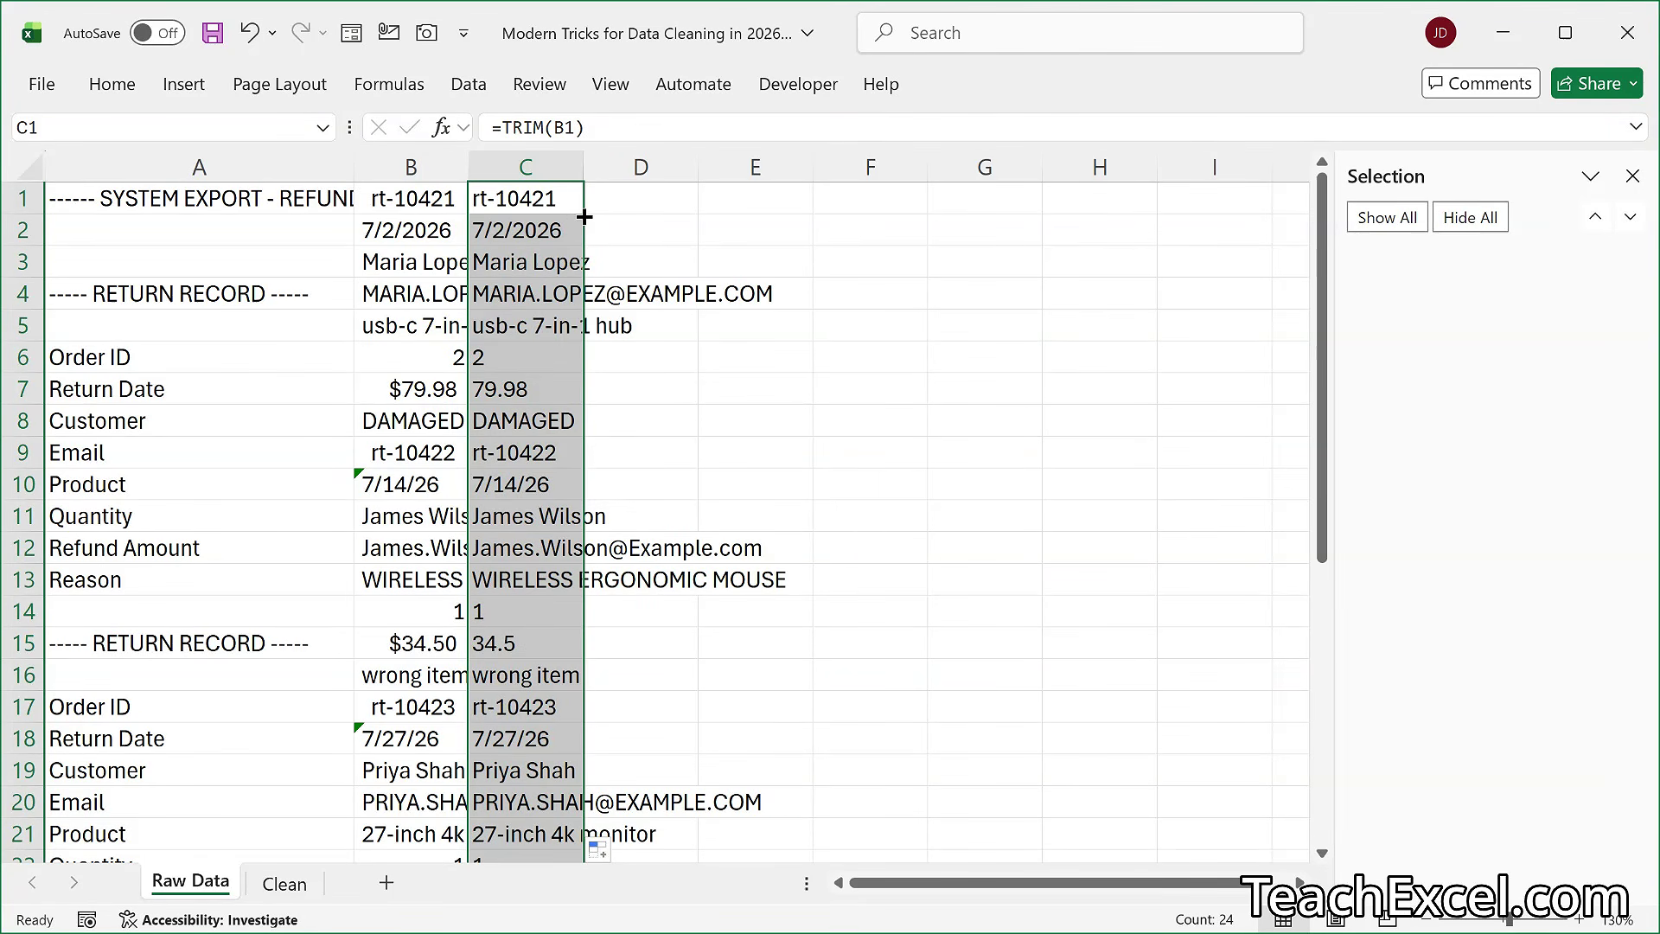
- Try replacing the TRIM formulas in column C with their values, check cell C3, and undo the replacement
key(ctrl+c)
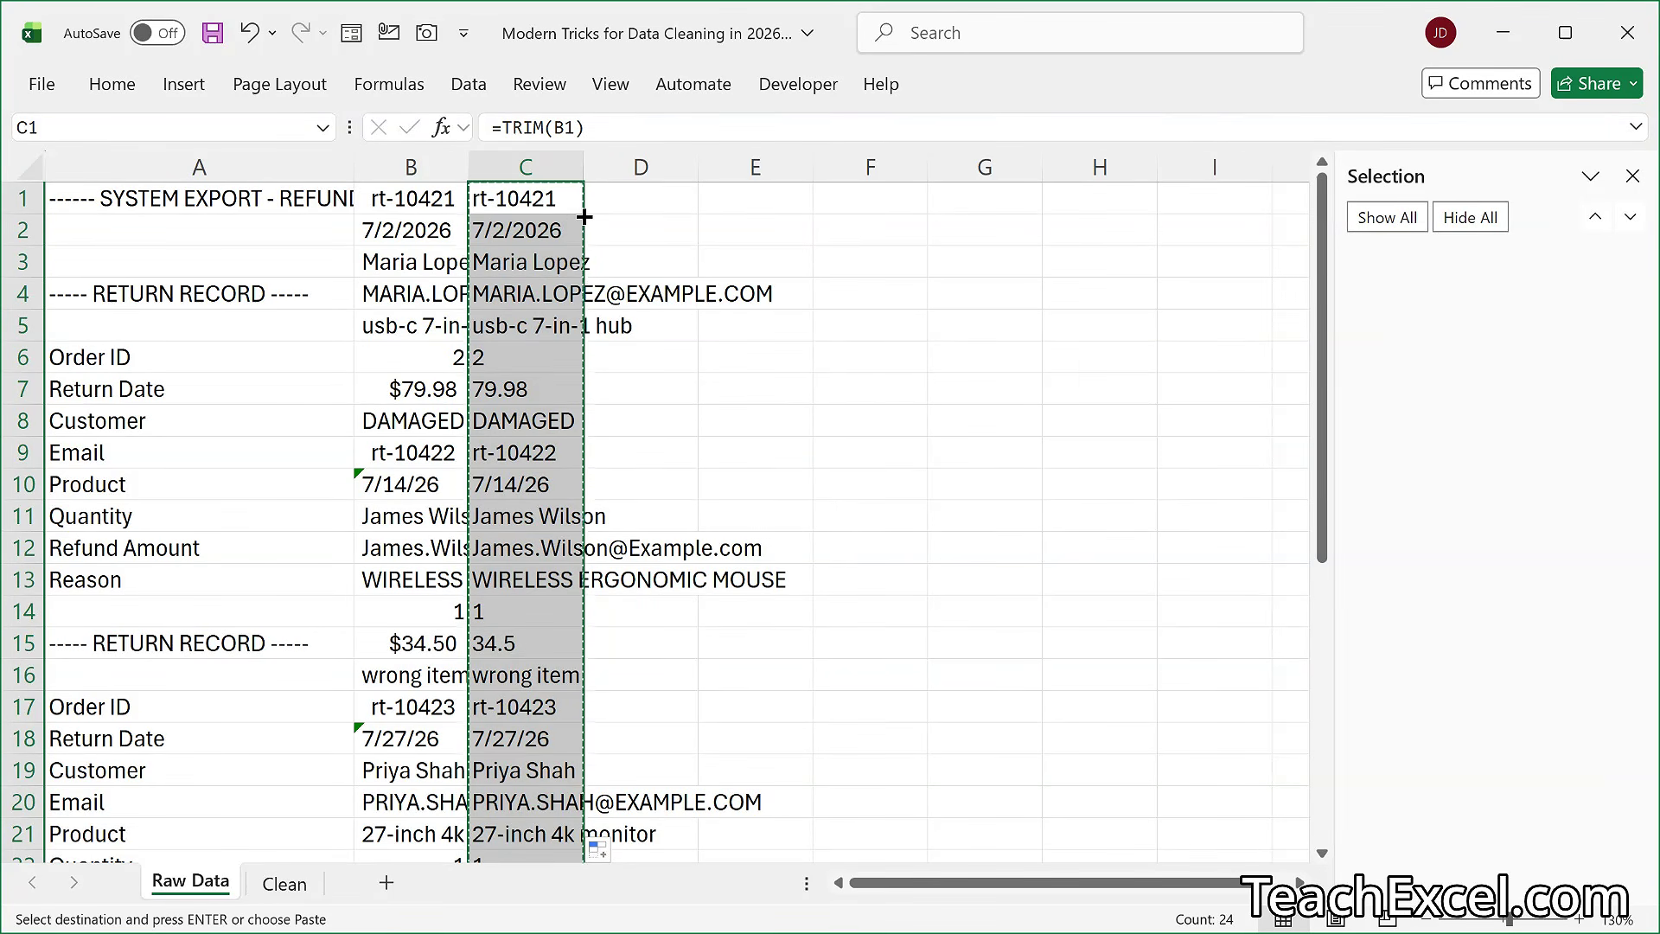
key(ctrl+shift+v)
key(Escape)
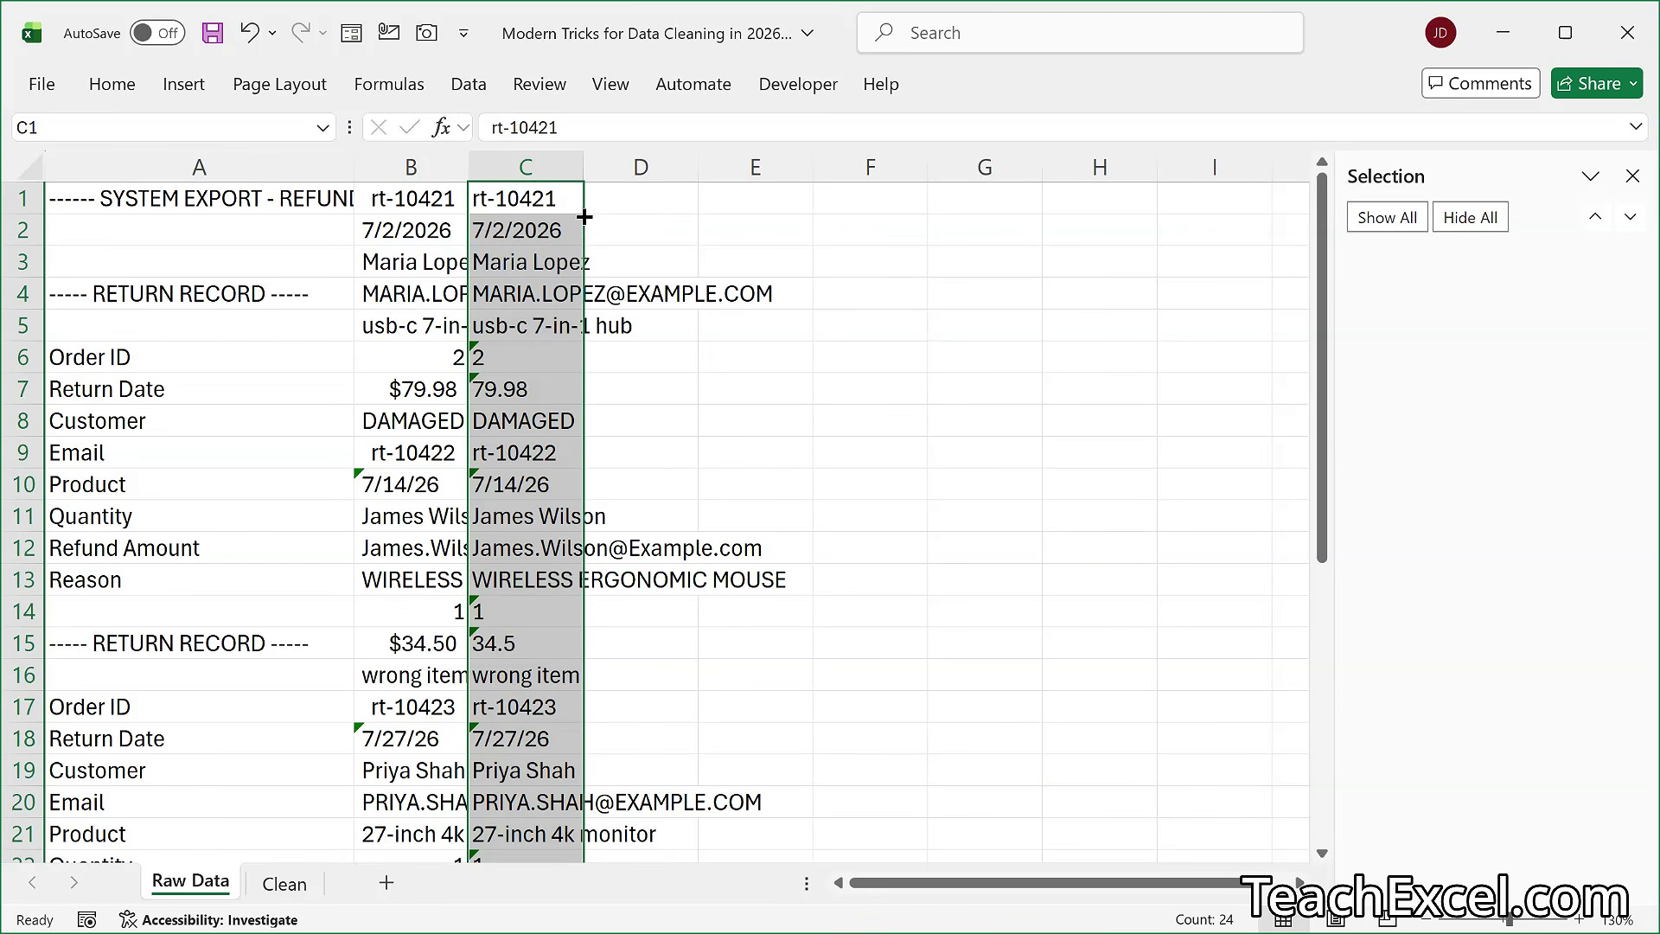
double_click(528, 261)
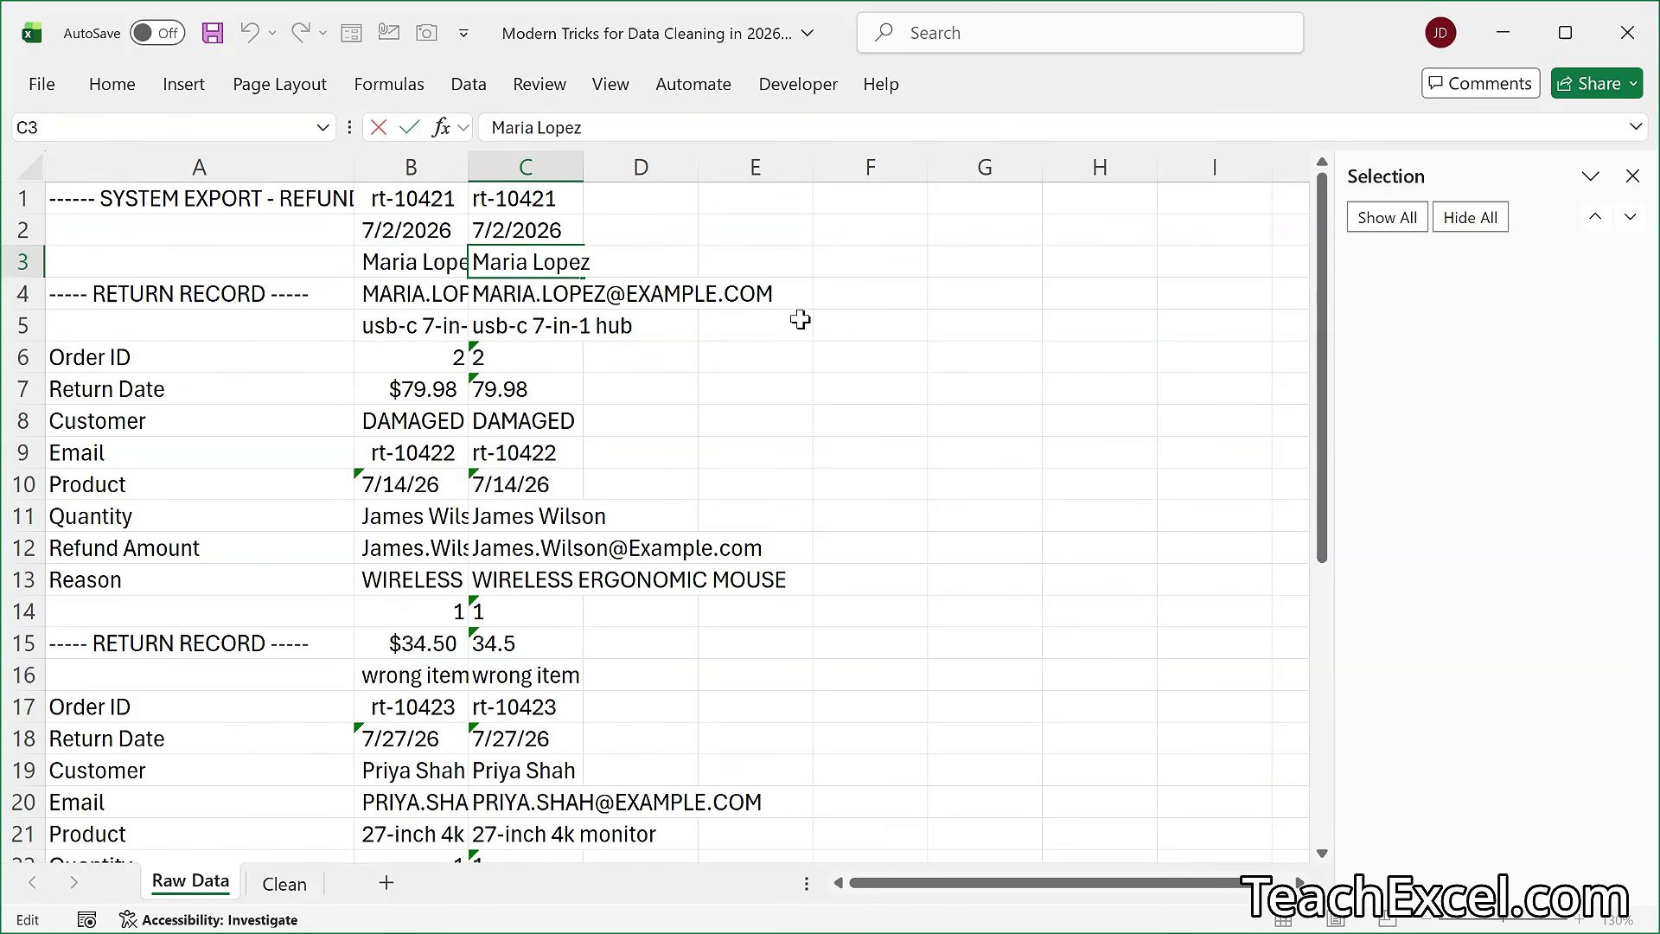
key(Escape)
key(ctrl+z)
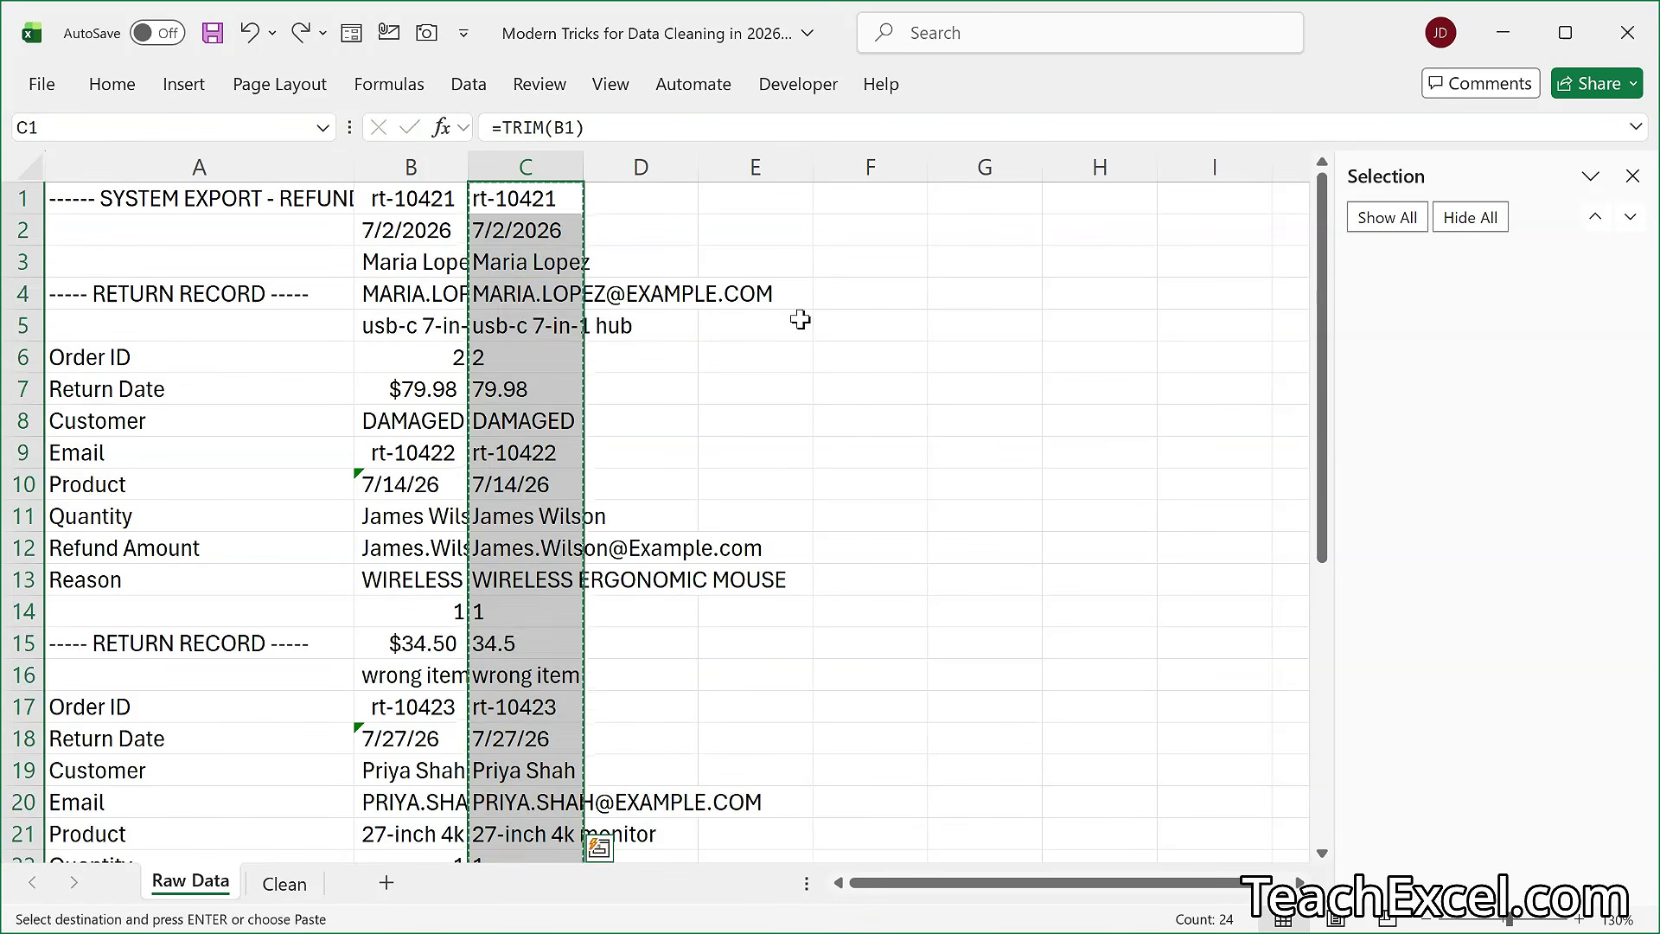
key(Escape)
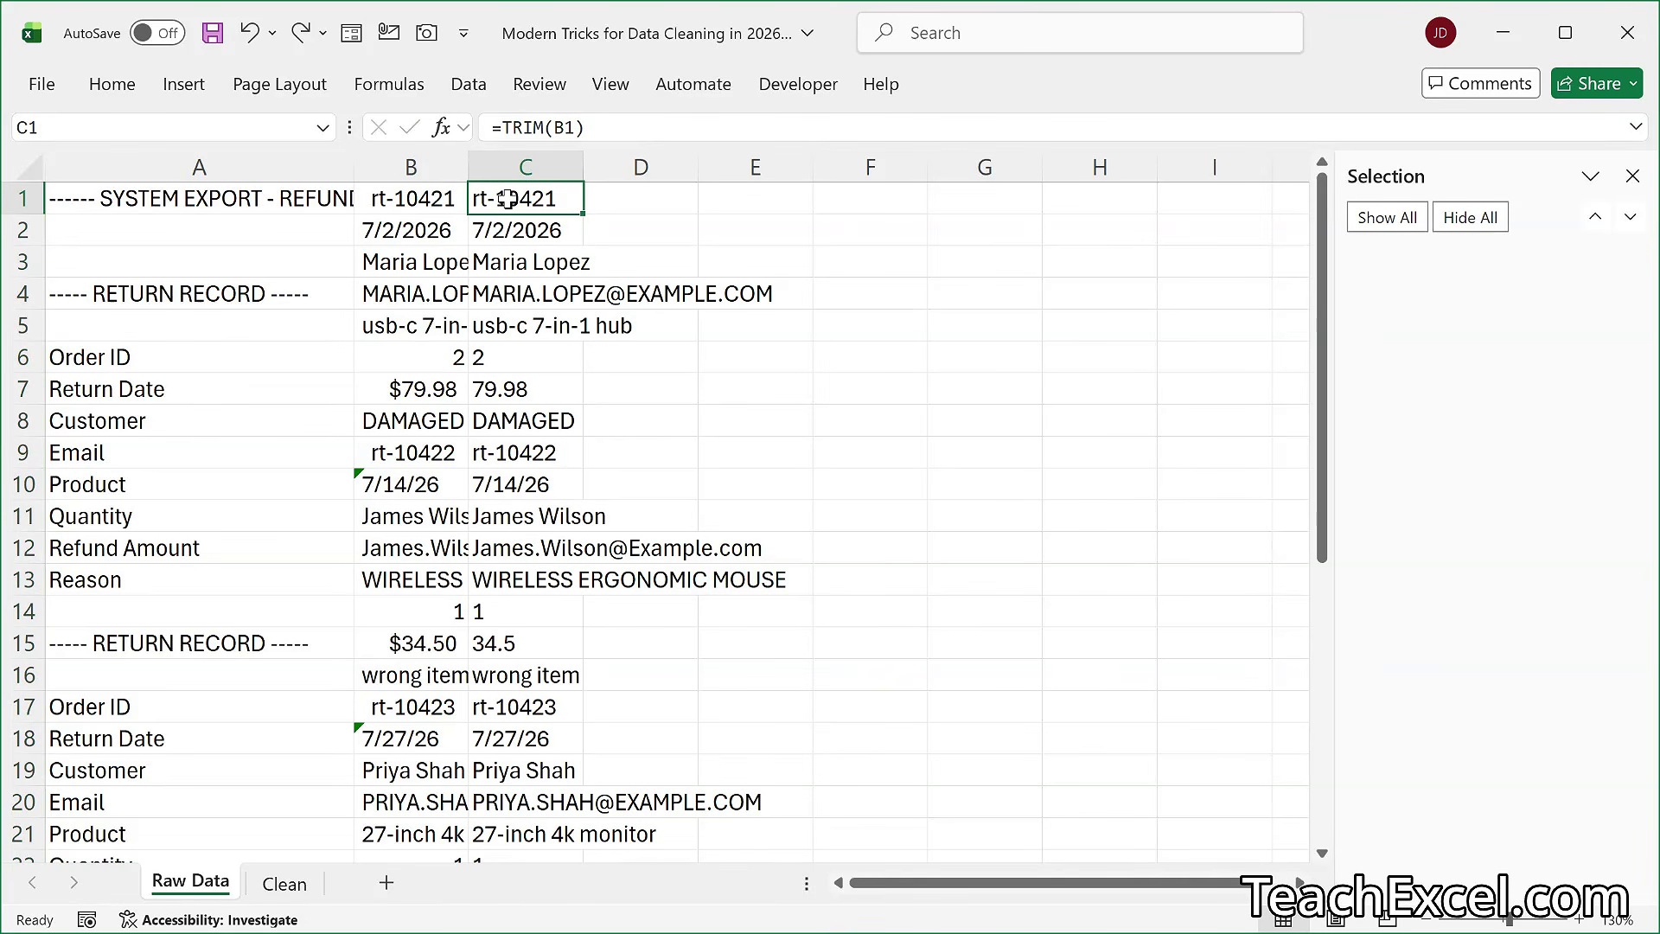
- Copy the TRIM formulas from C1 down and paste them over themselves as values only
key(ctrl+shift+Down)
scroll(529, 259, up, 1)
right_click(533, 285)
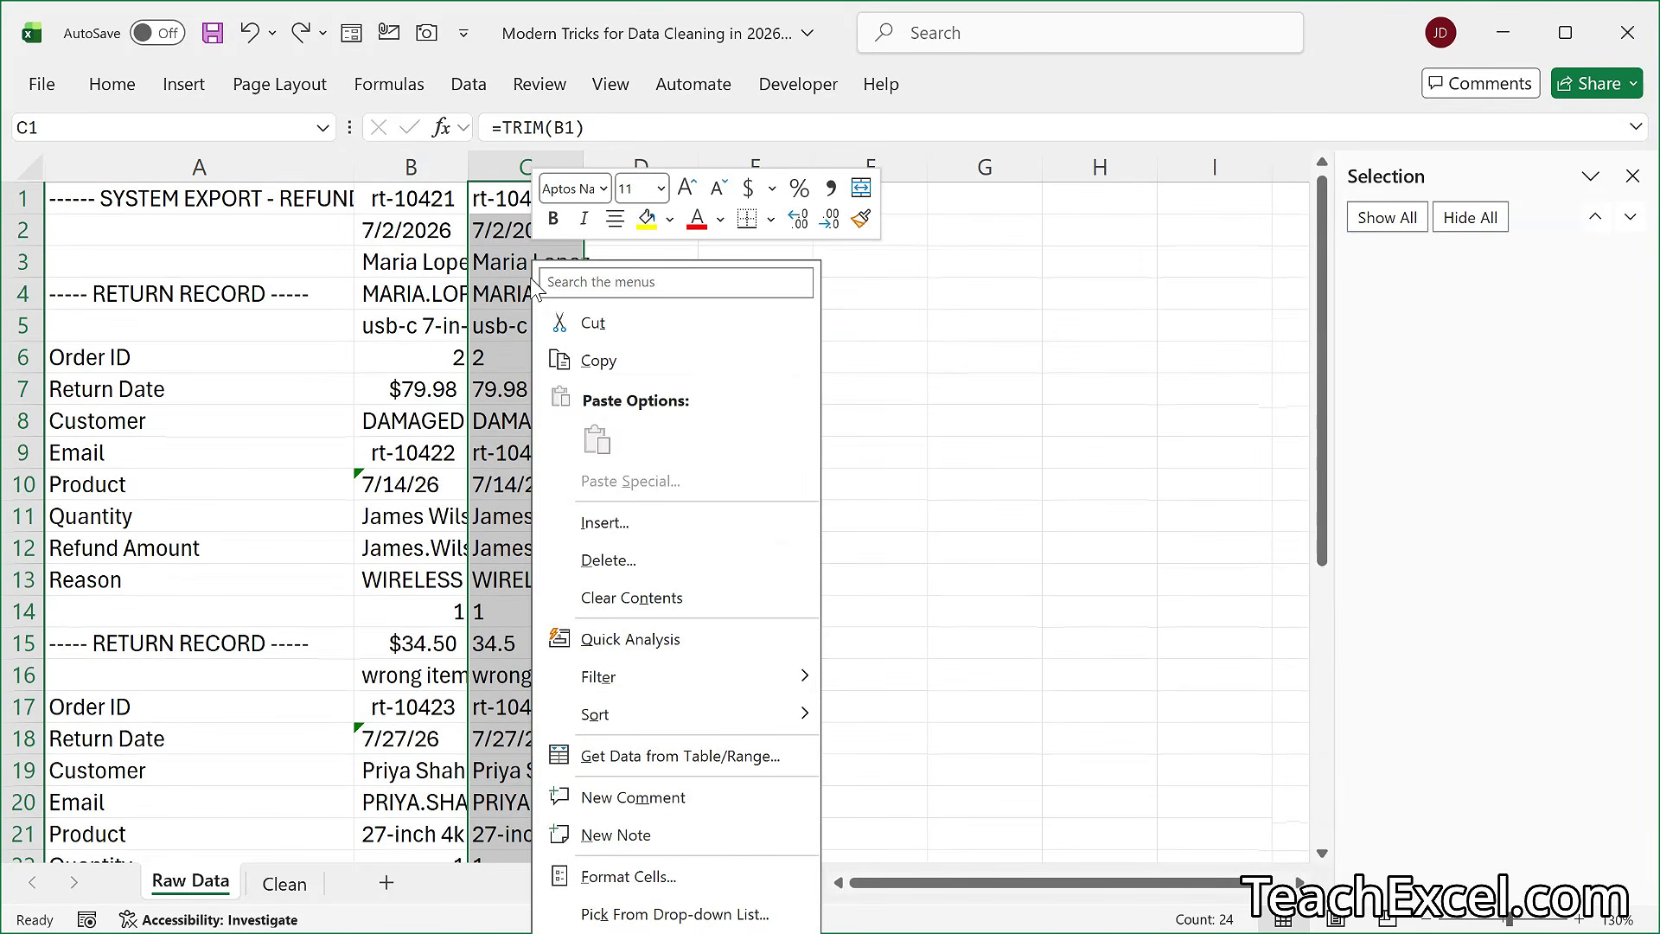
click(595, 361)
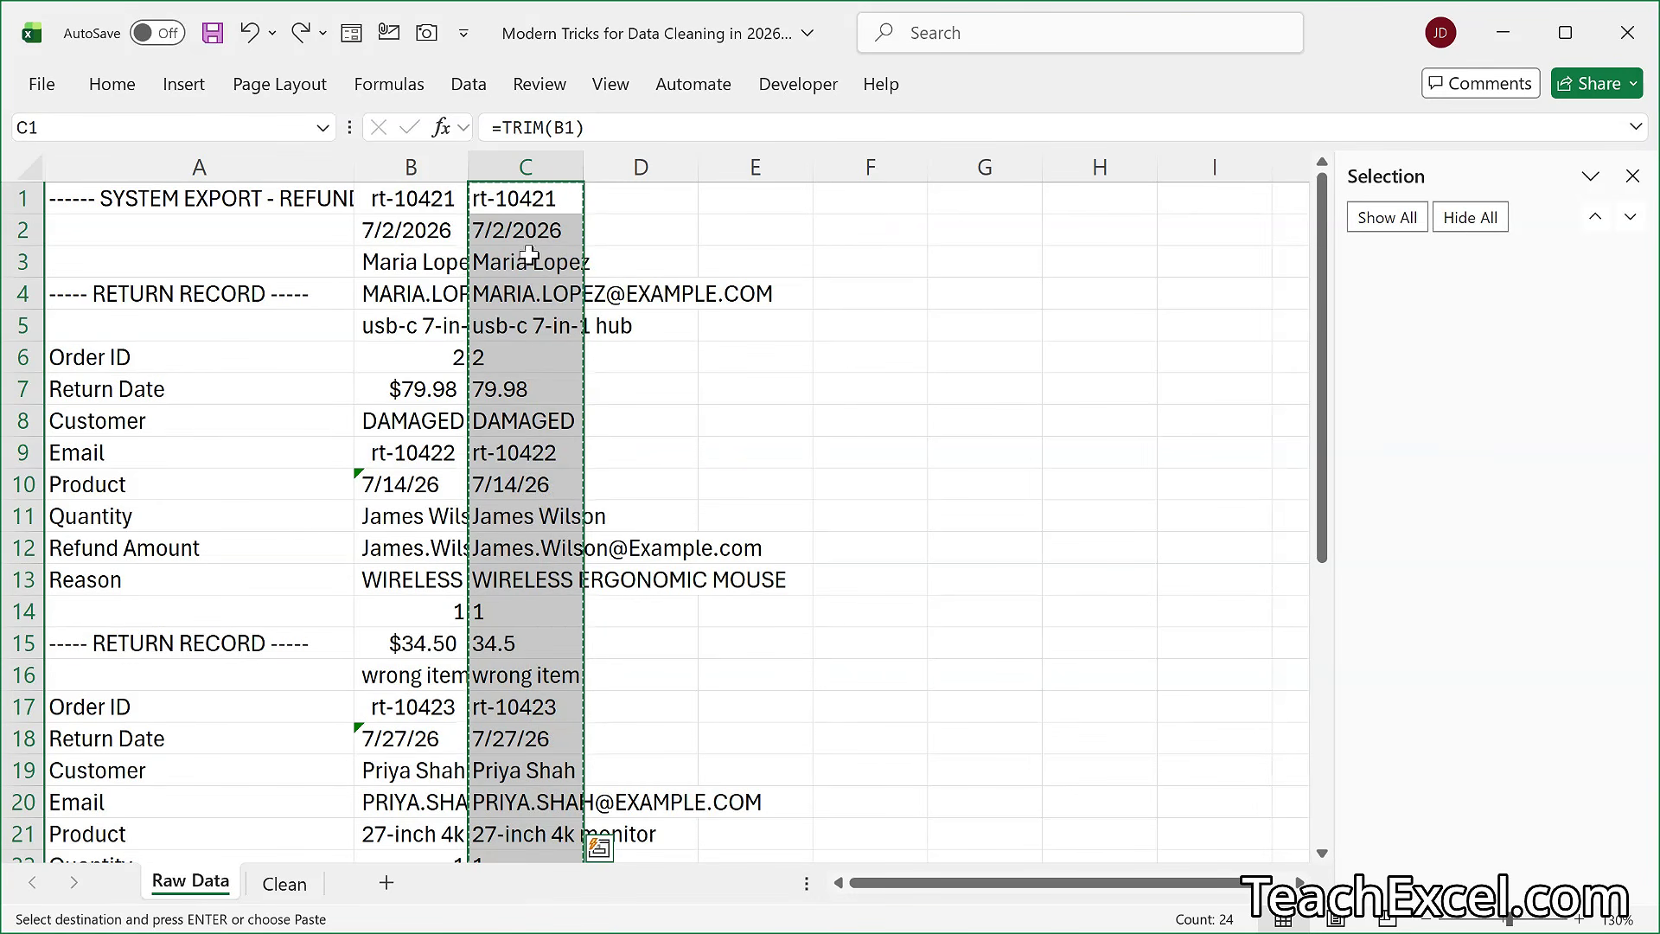
right_click(517, 226)
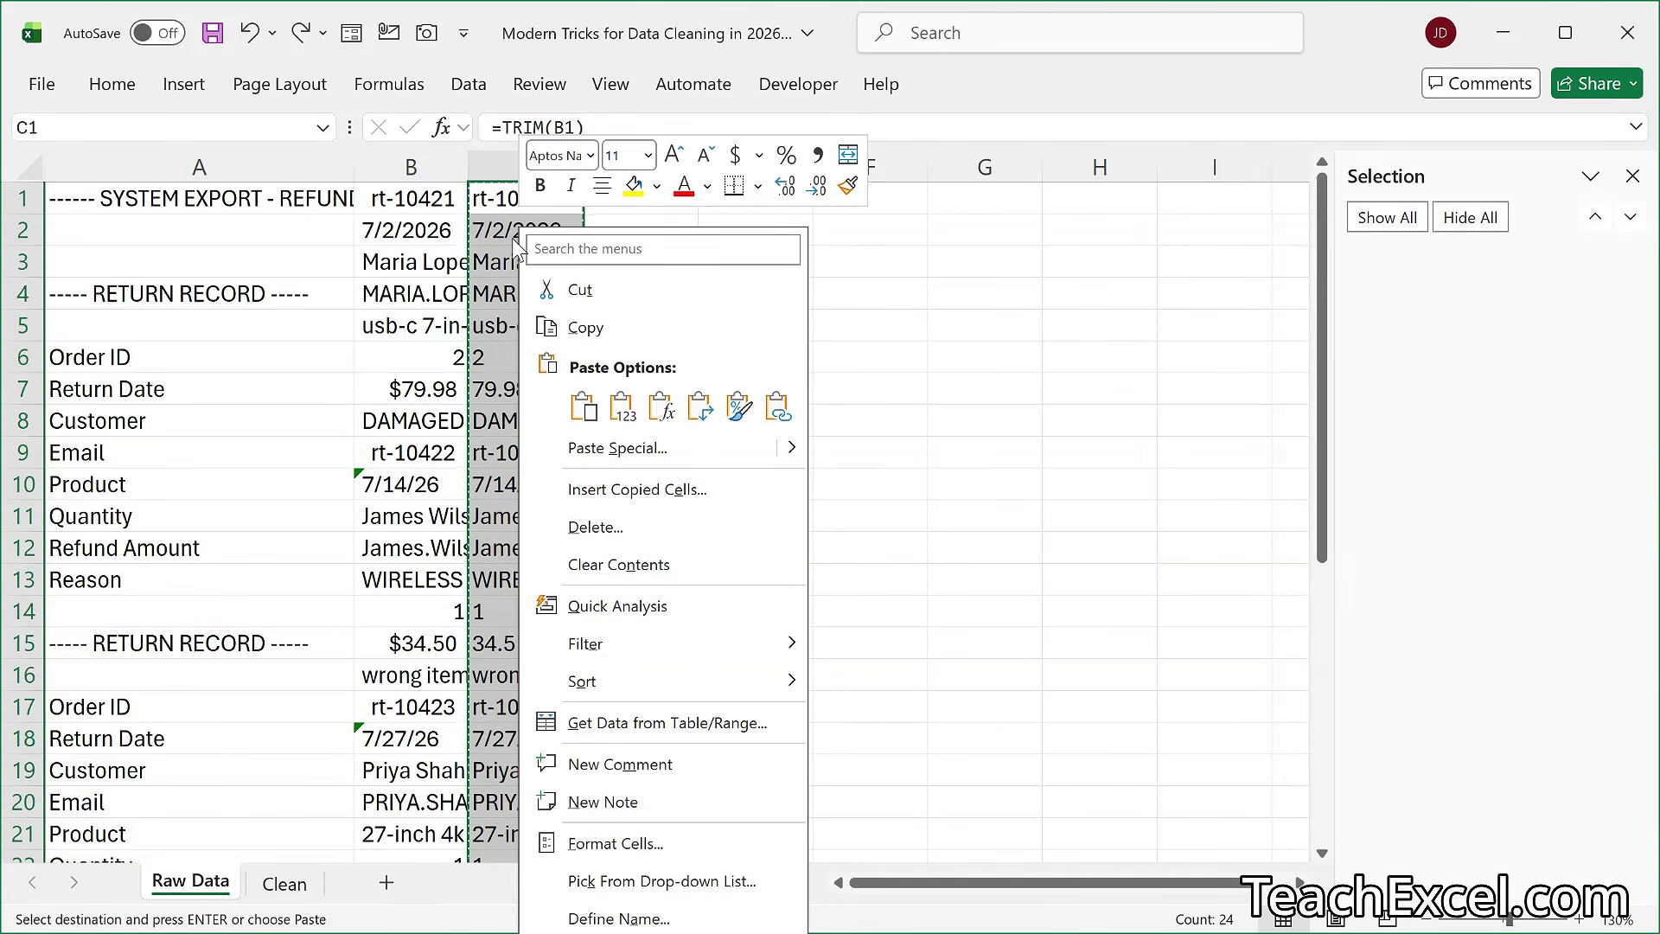
click(626, 409)
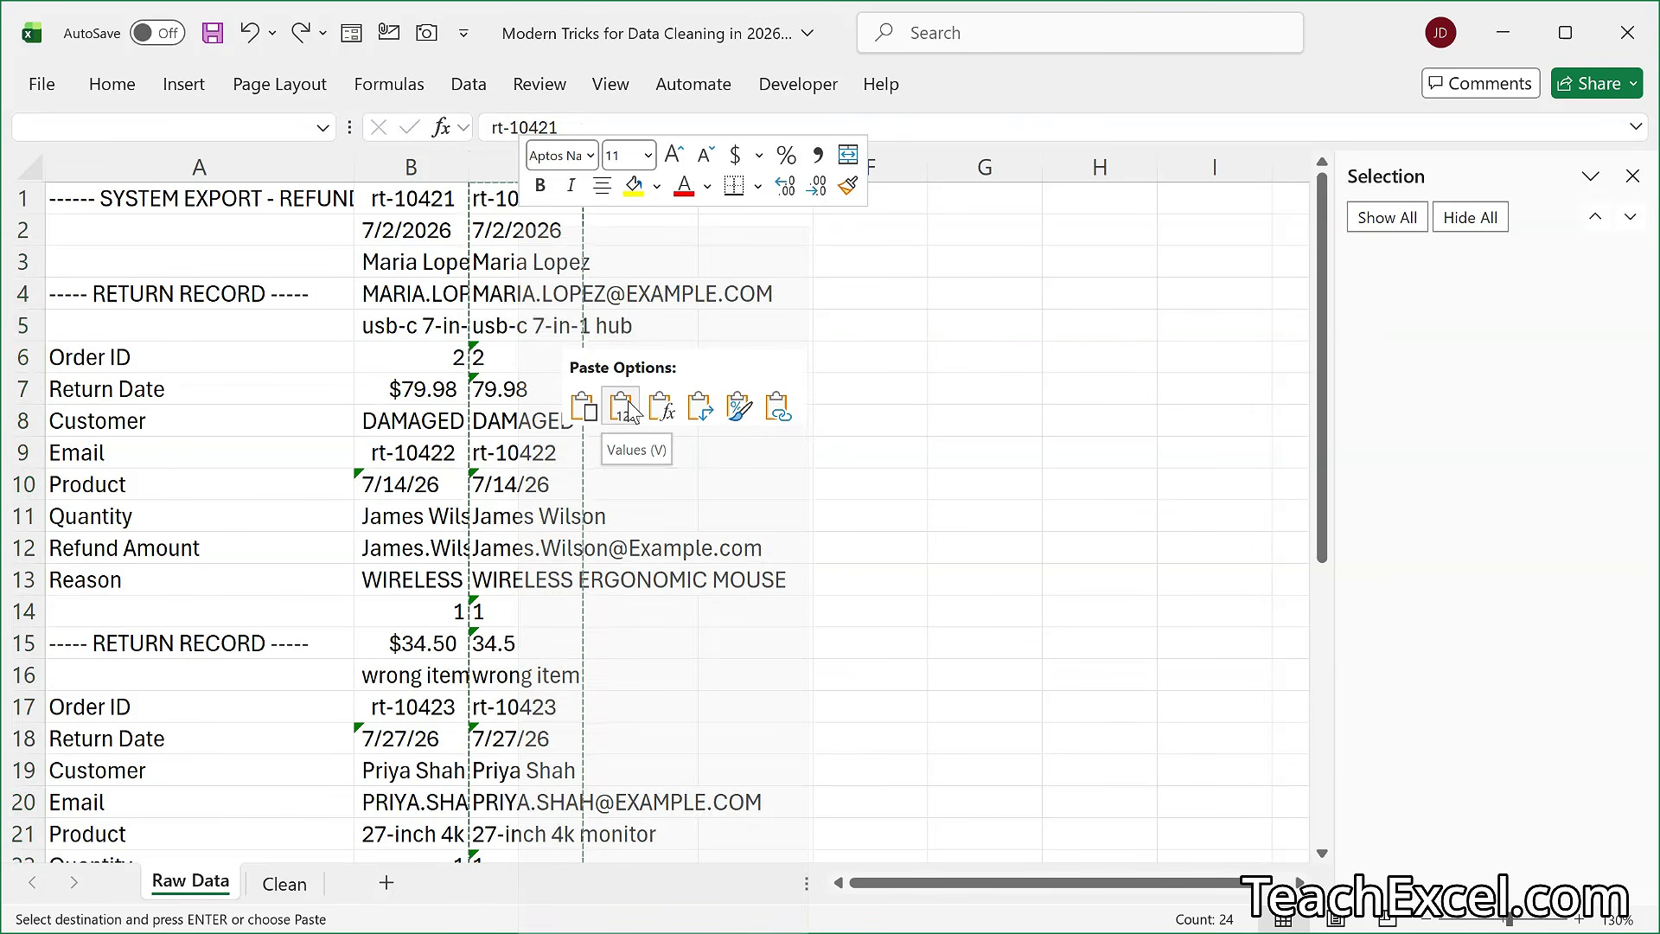
click(550, 355)
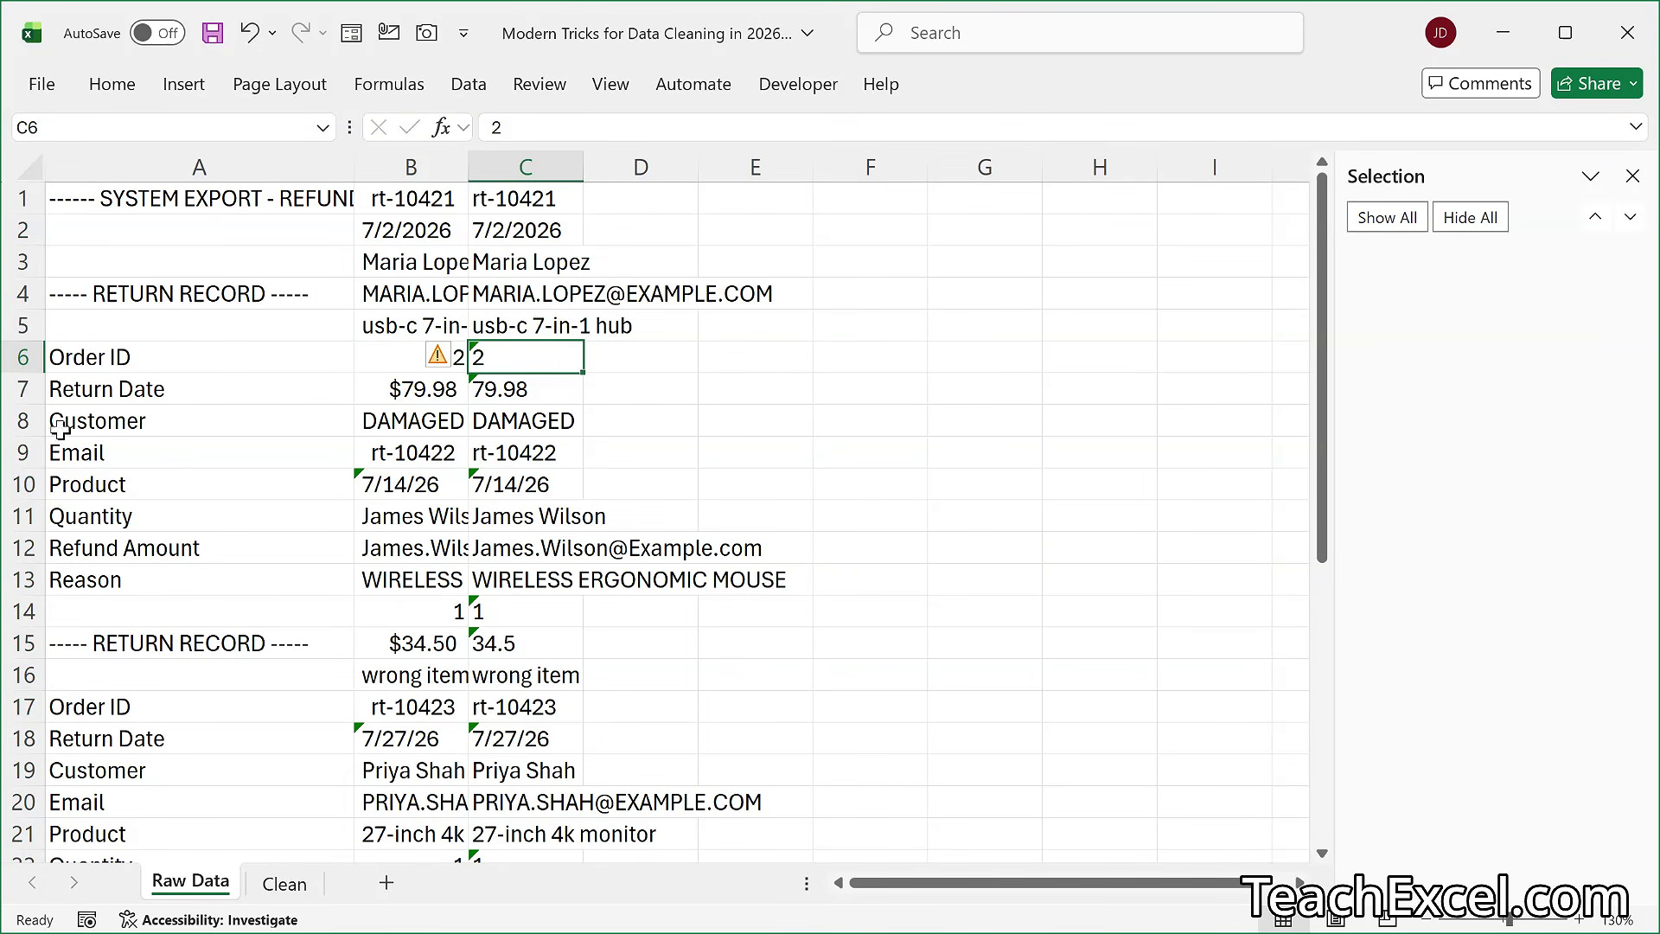
- Copy the field labels in A6:A13, paste them transposed as a header row starting at F3, and select F4
drag(86, 355, 149, 578)
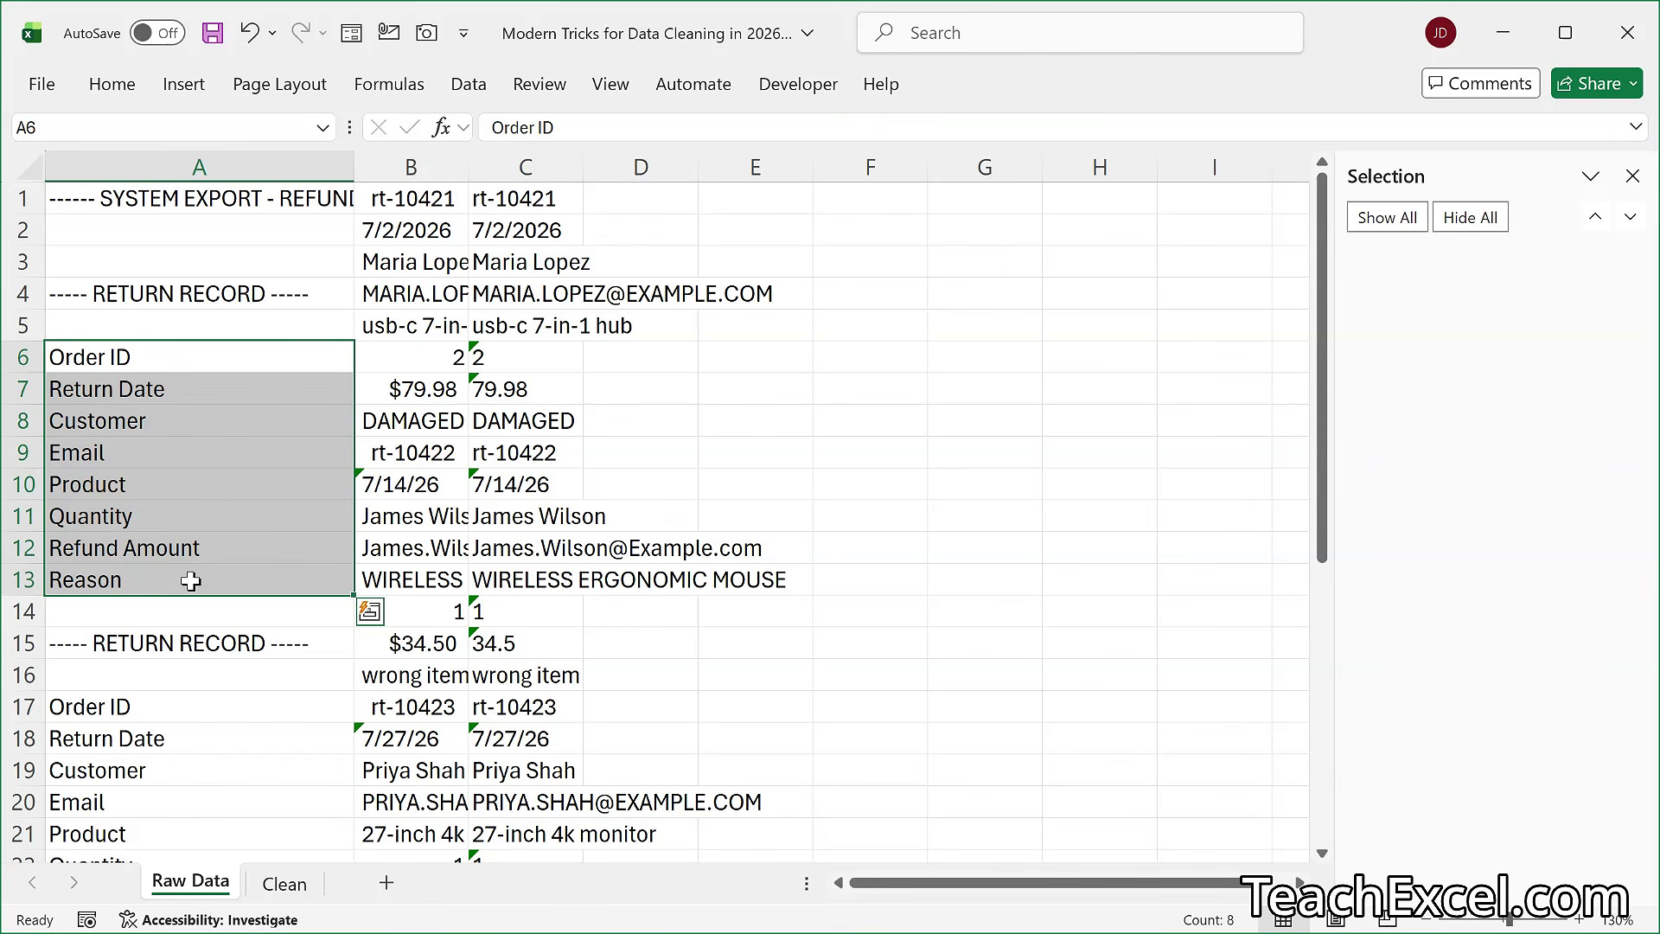
key(ctrl+c)
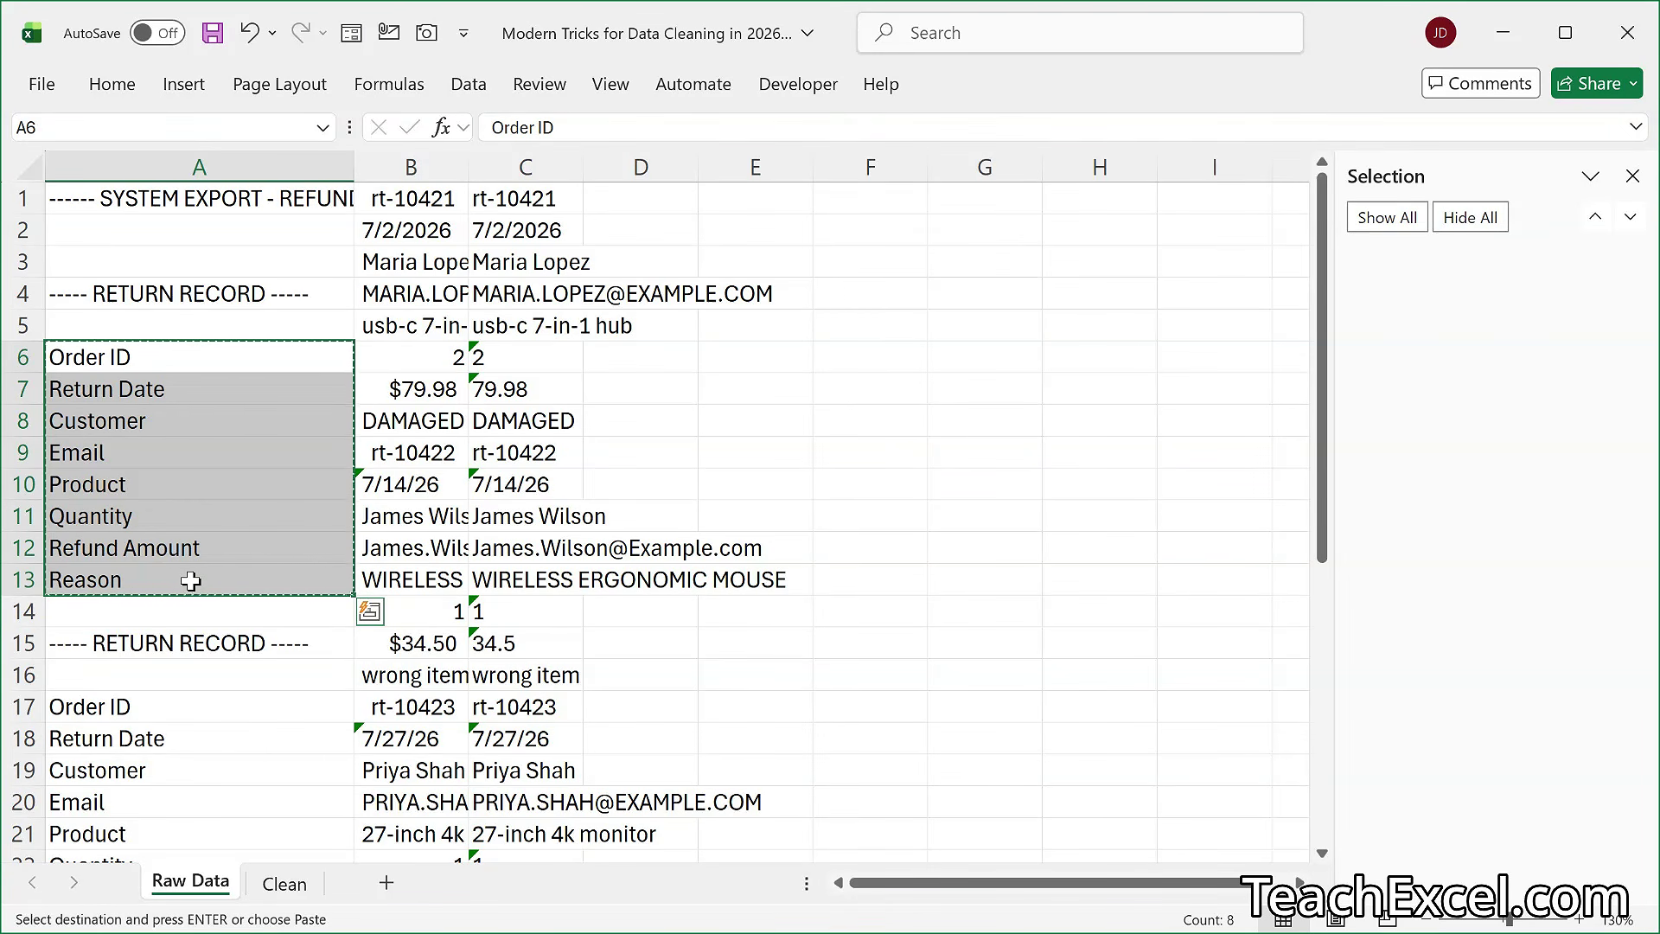
click(899, 261)
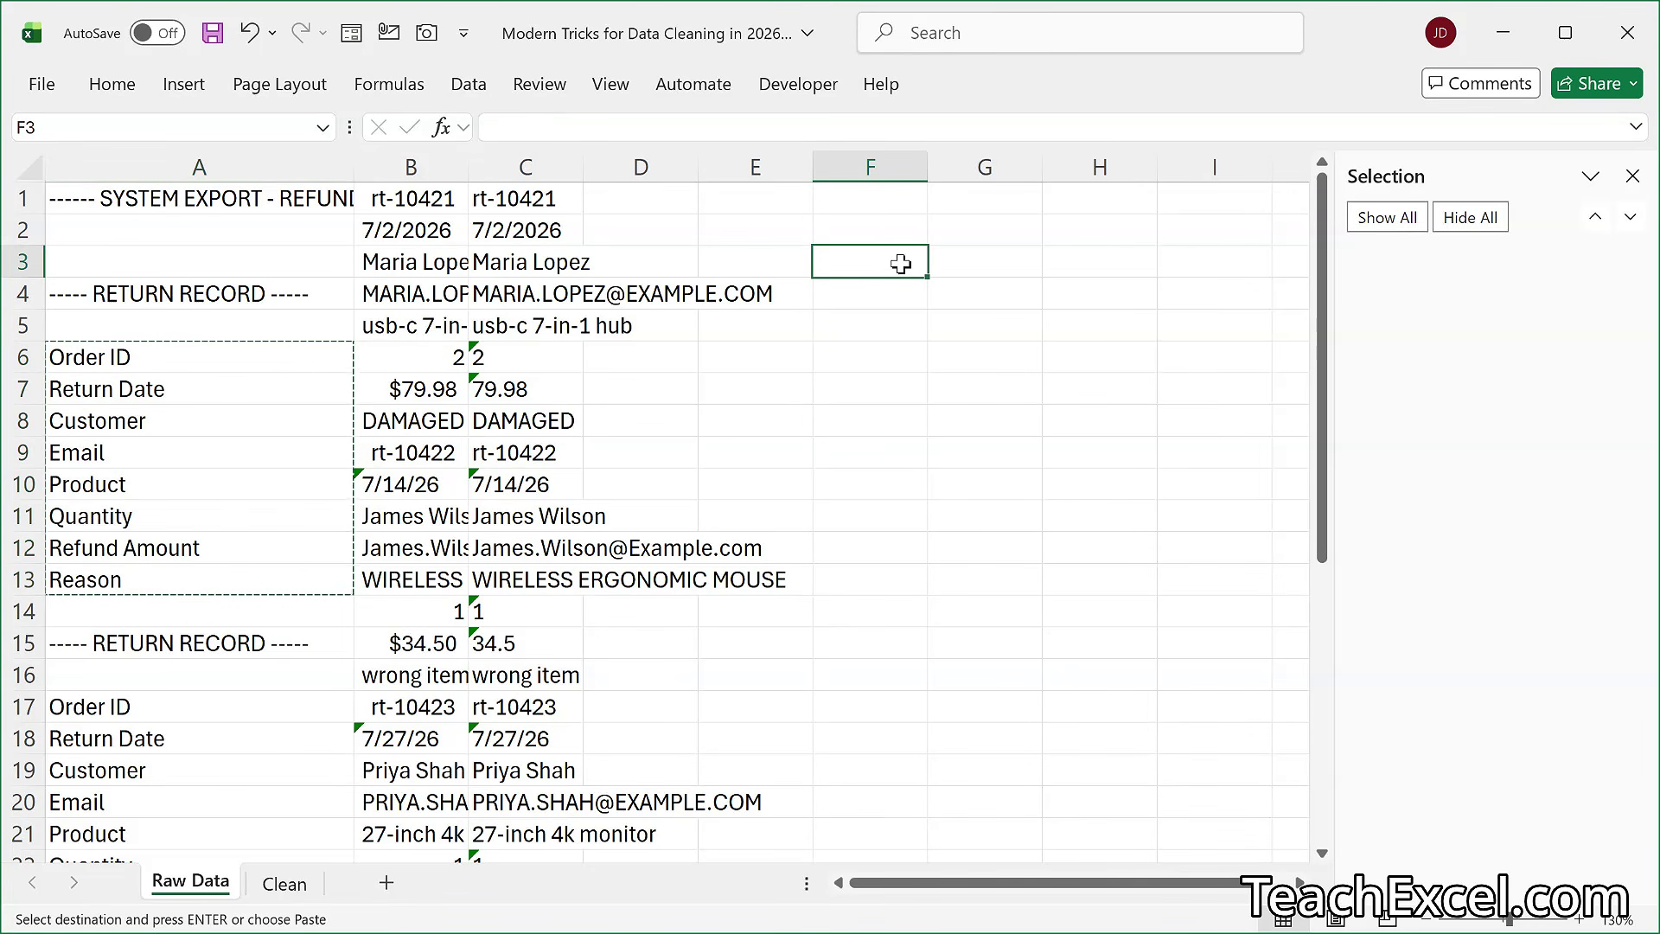
right_click(854, 263)
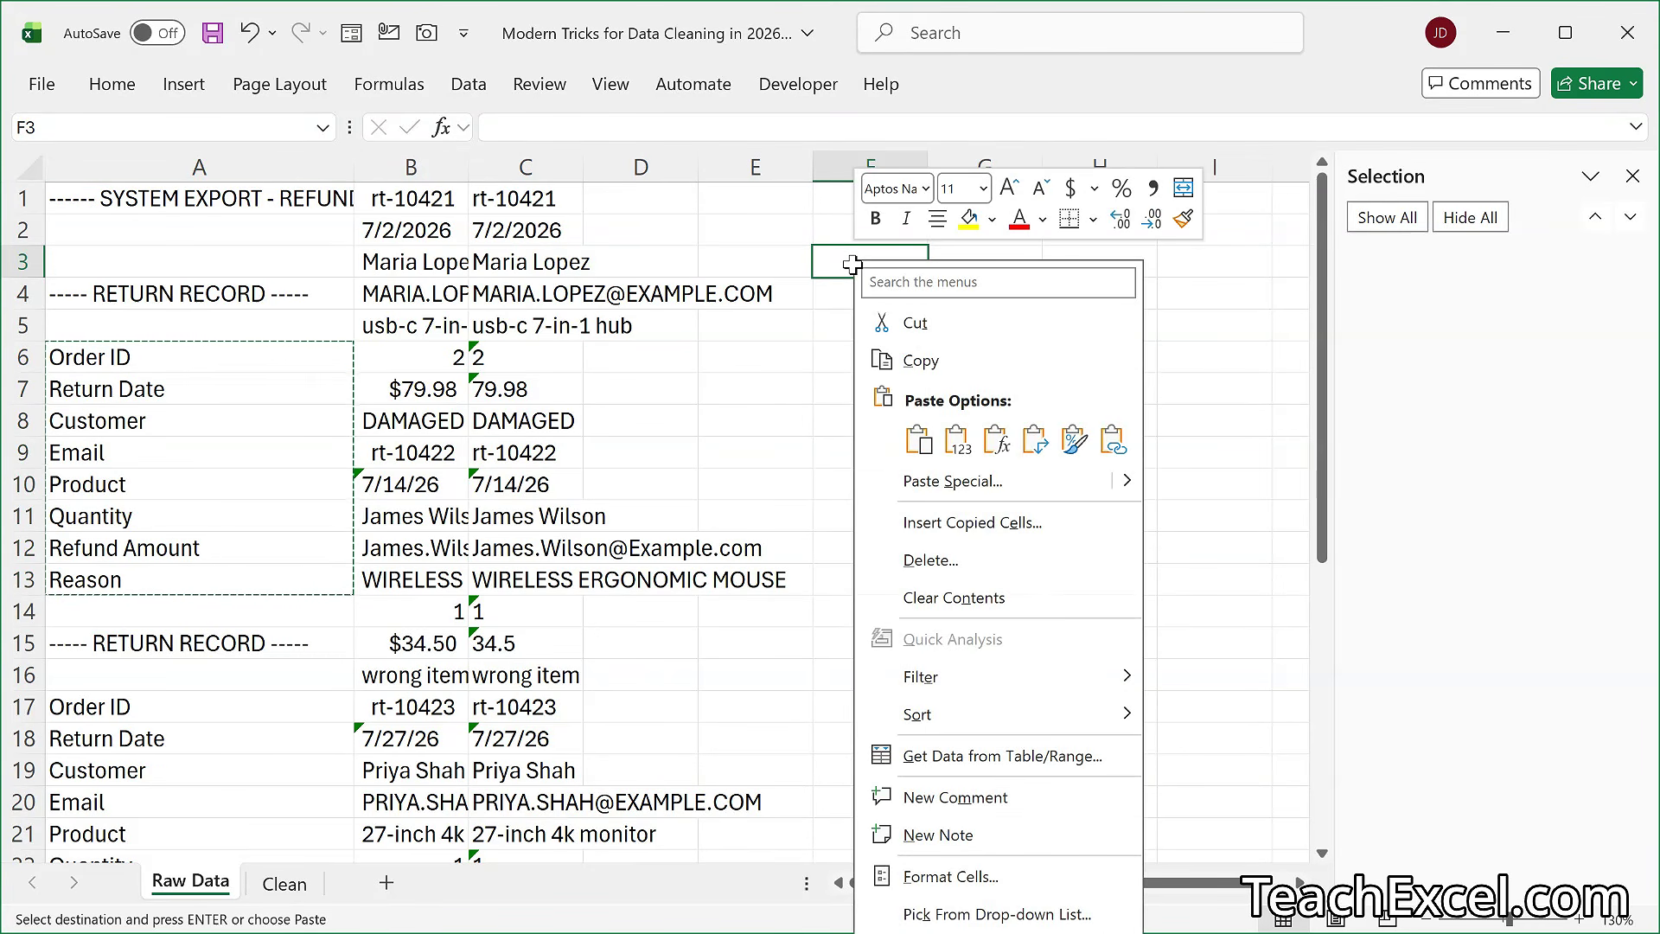
click(1034, 441)
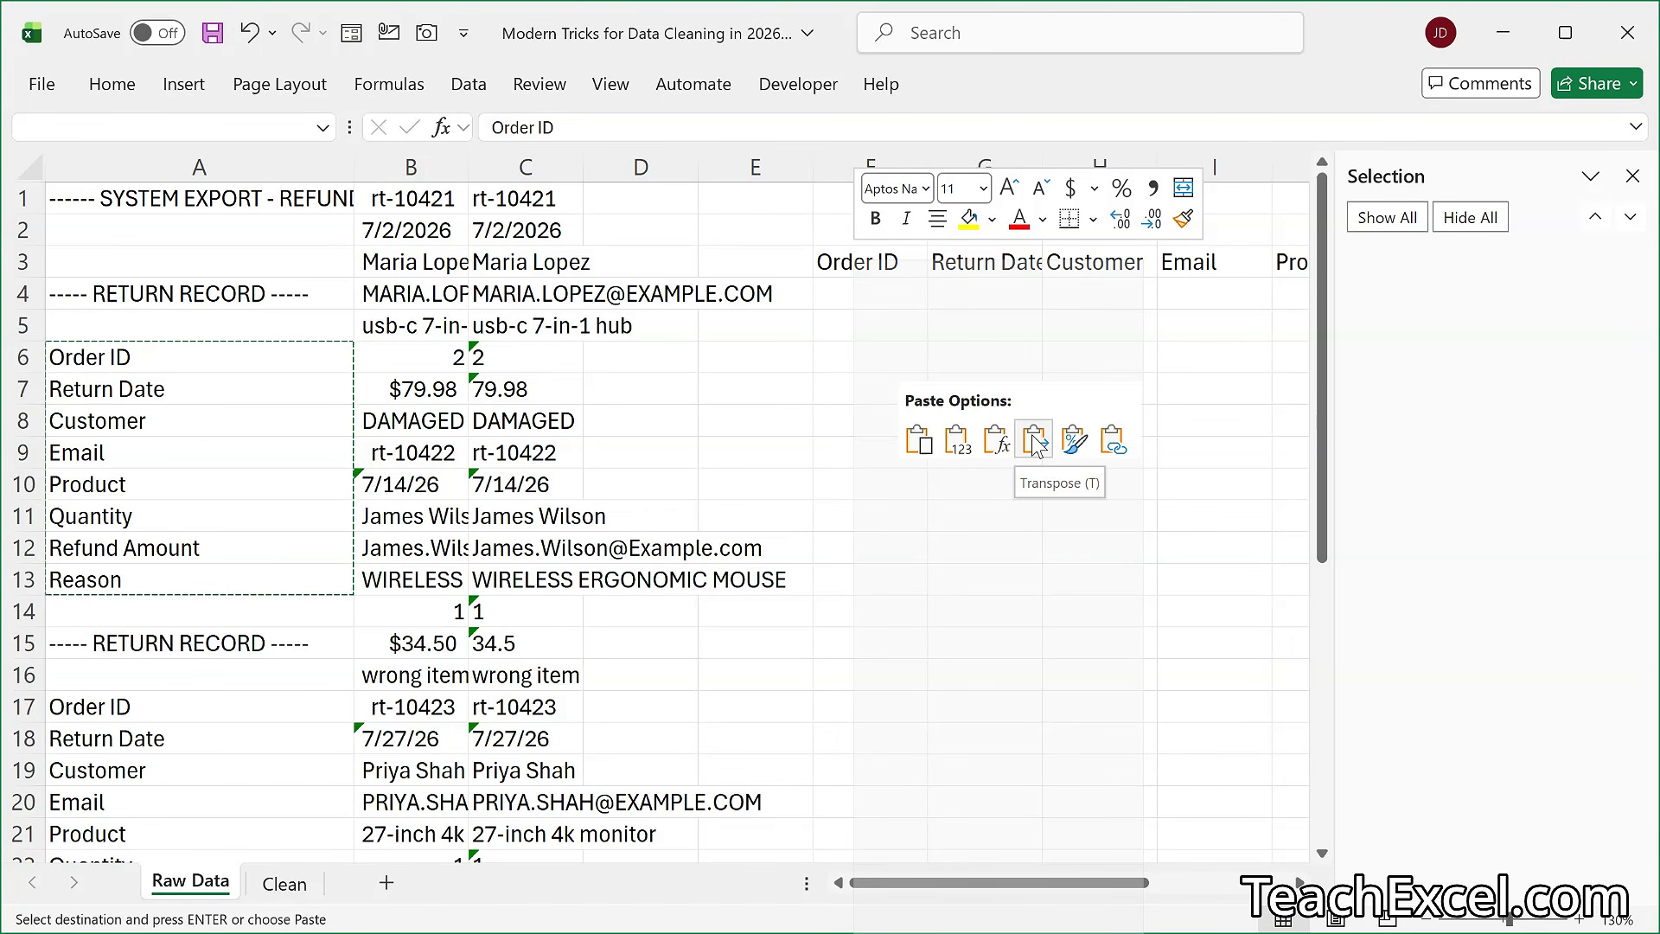
click(1034, 441)
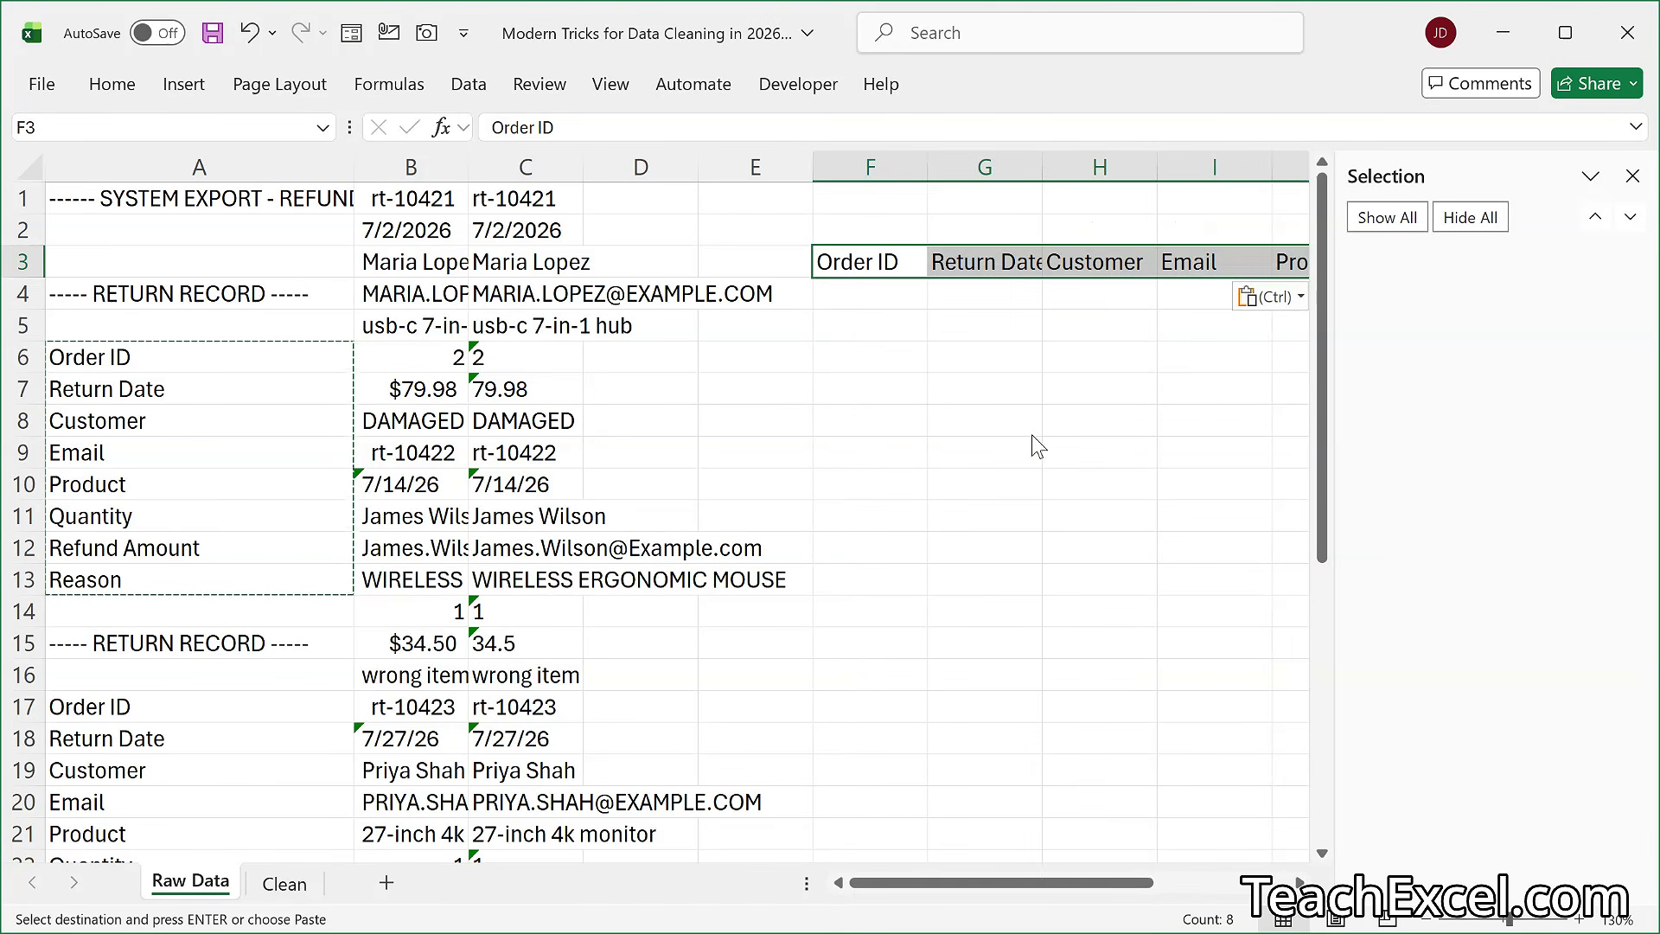
click(886, 303)
scroll(886, 303, right, 3)
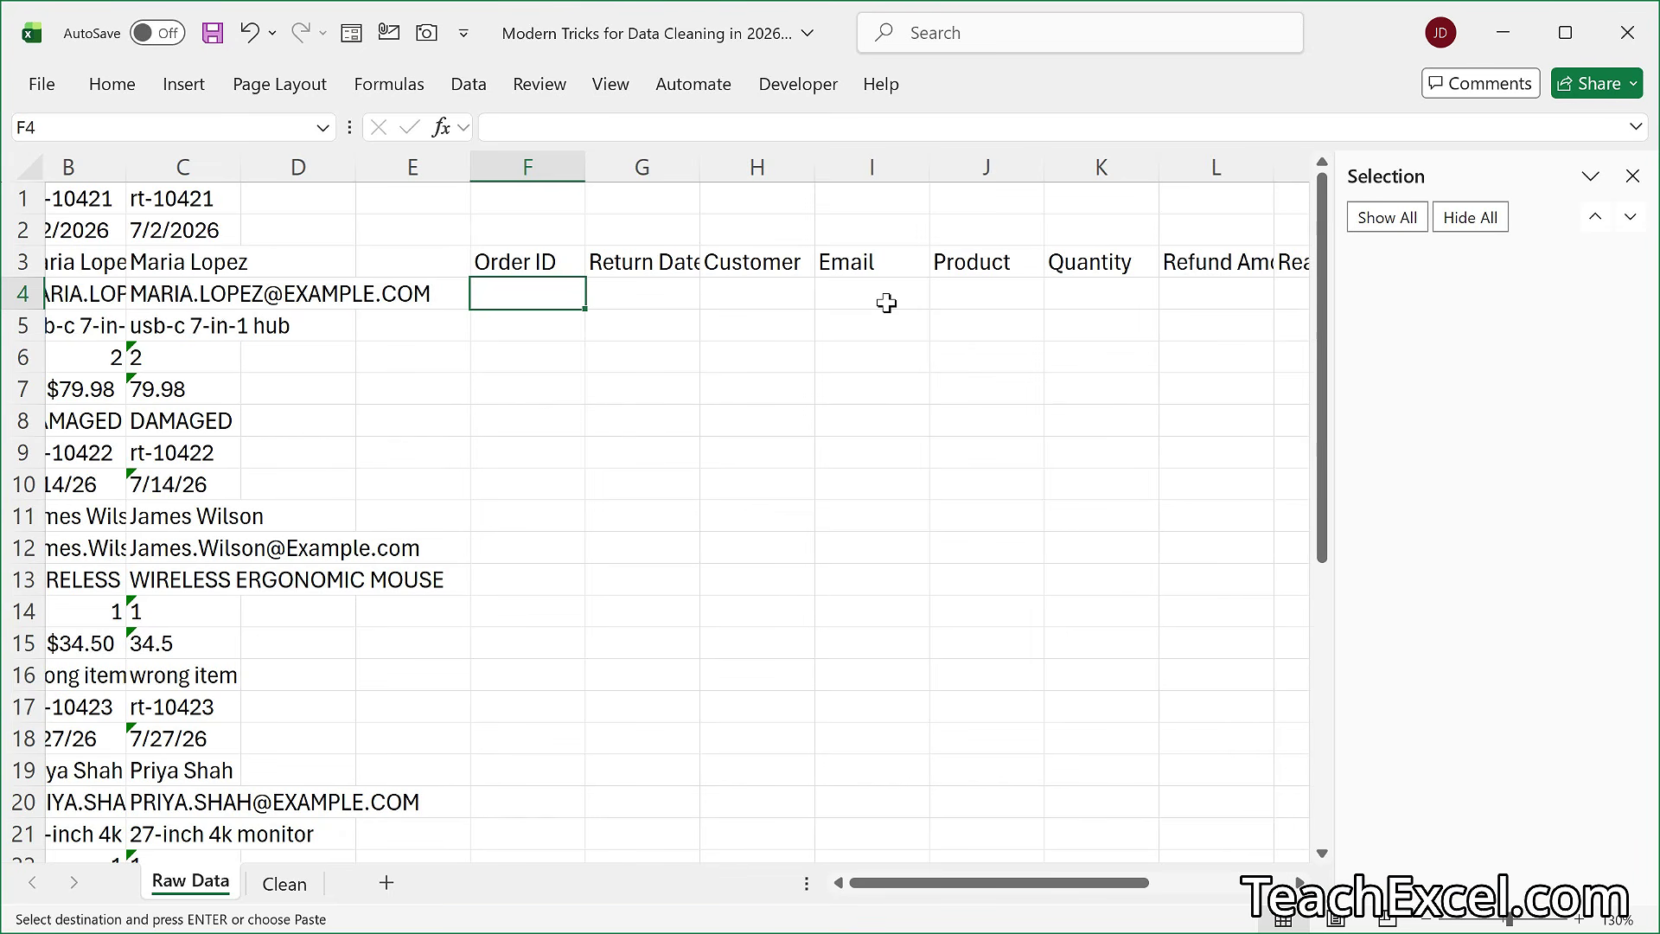
scroll(887, 303, right, 1)
scroll(886, 303, left, 2)
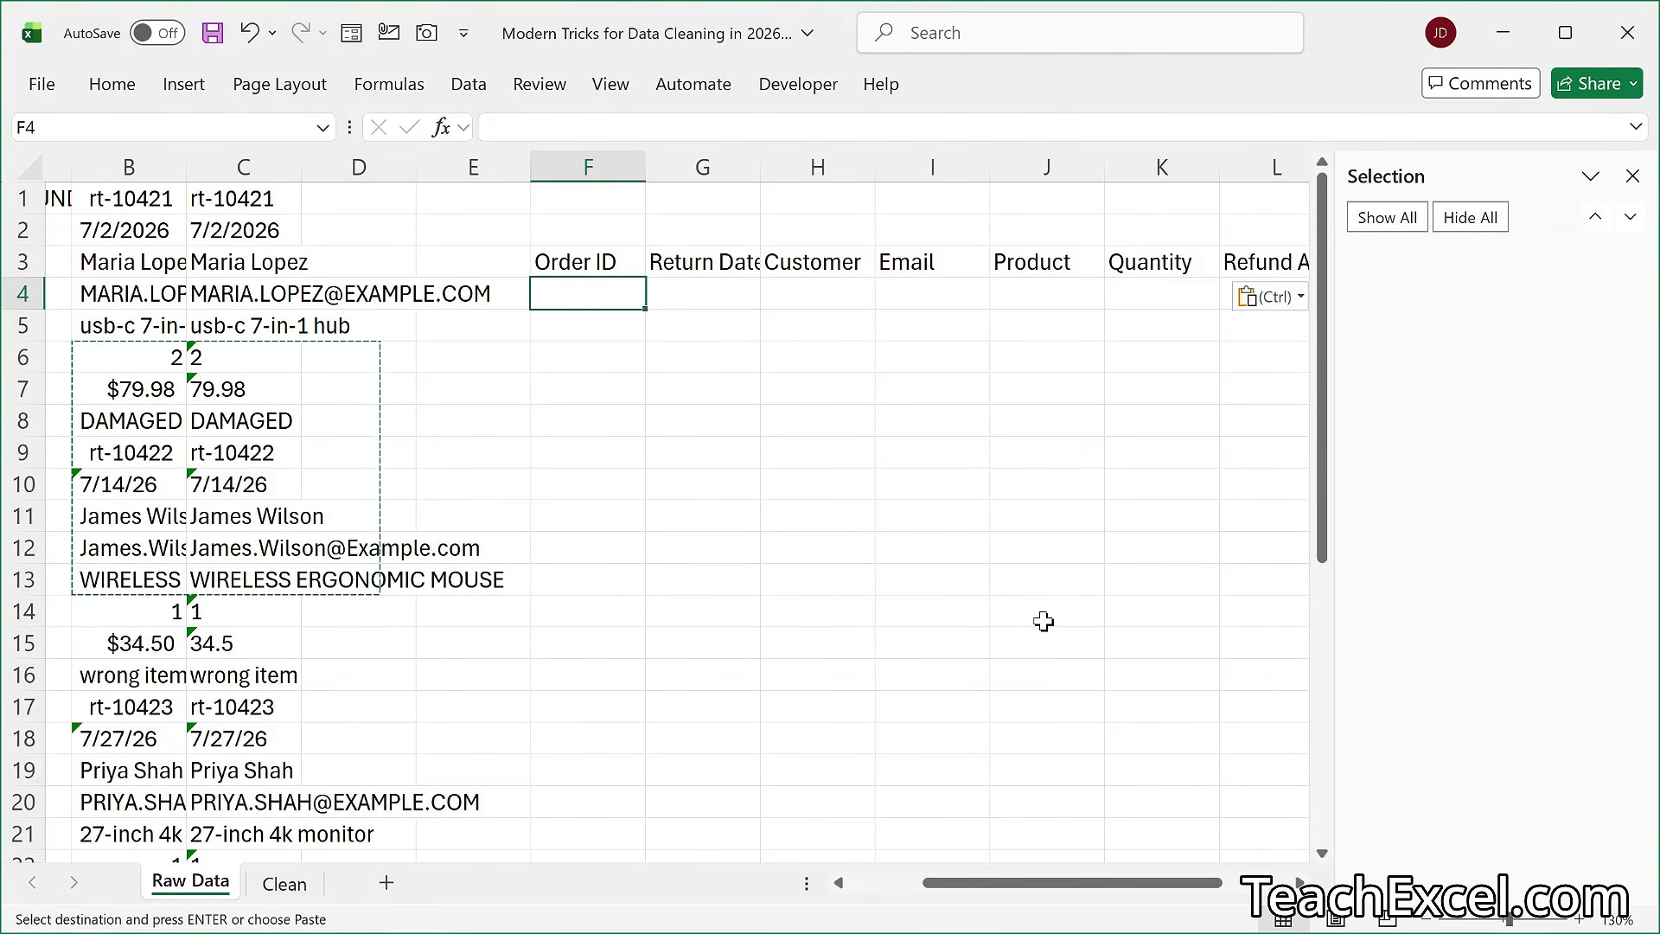
key(Escape)
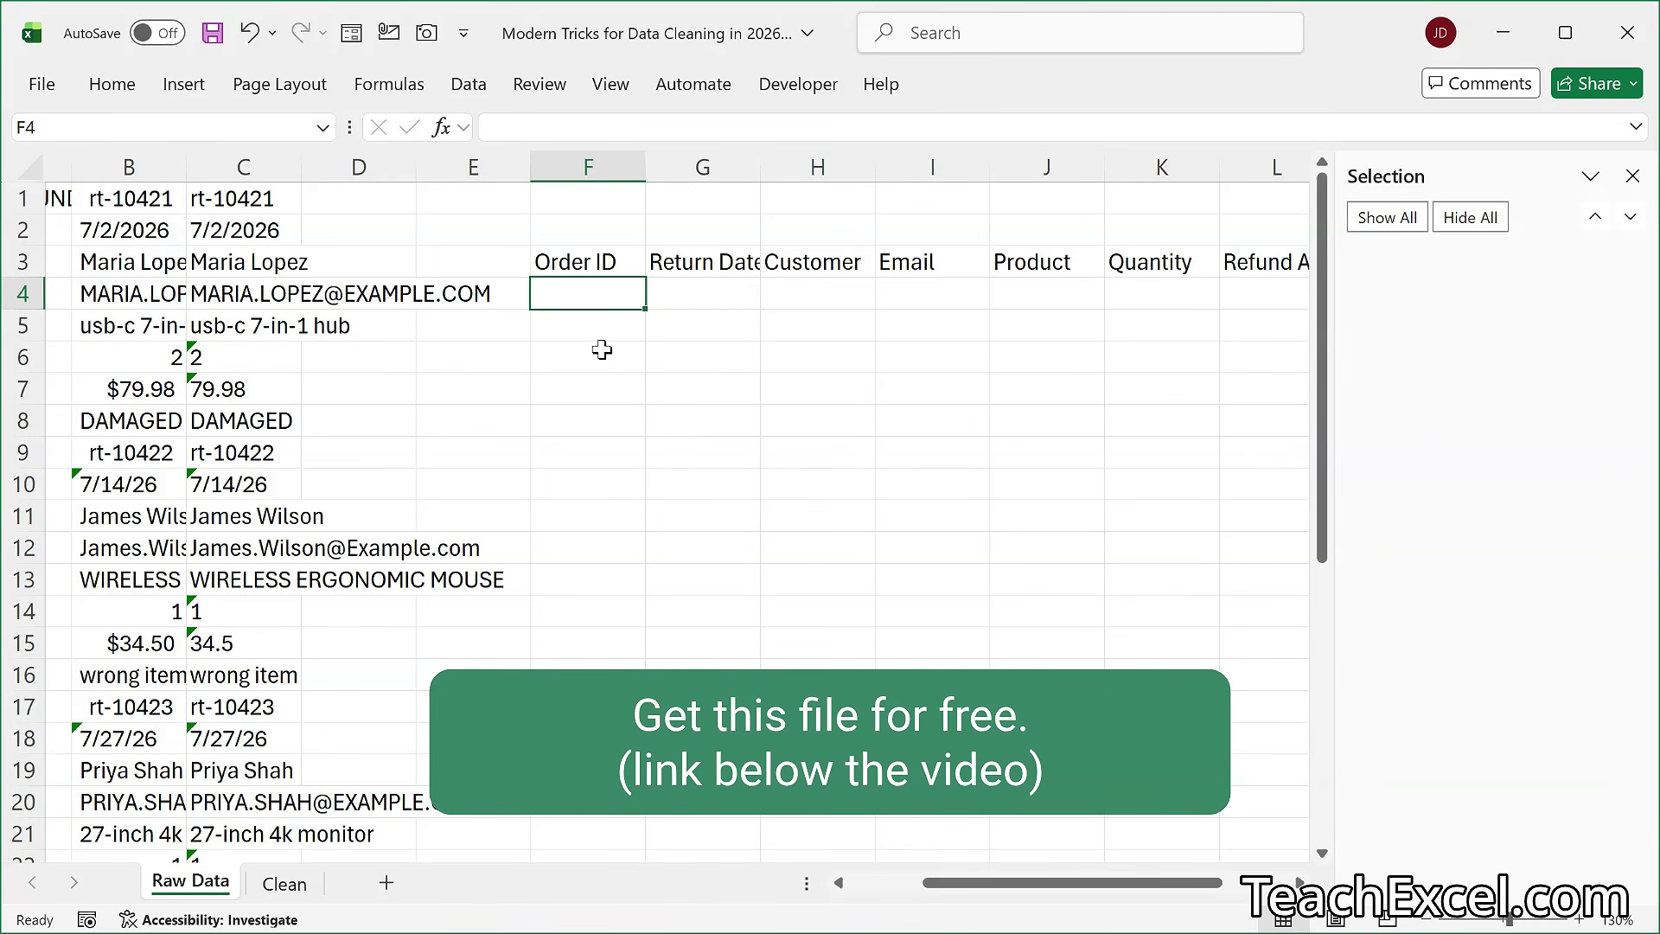
- Enter =WRAPROWS(C1:C24,8) in cell F4 to arrange the column C values as records under the header row
text(=wra)
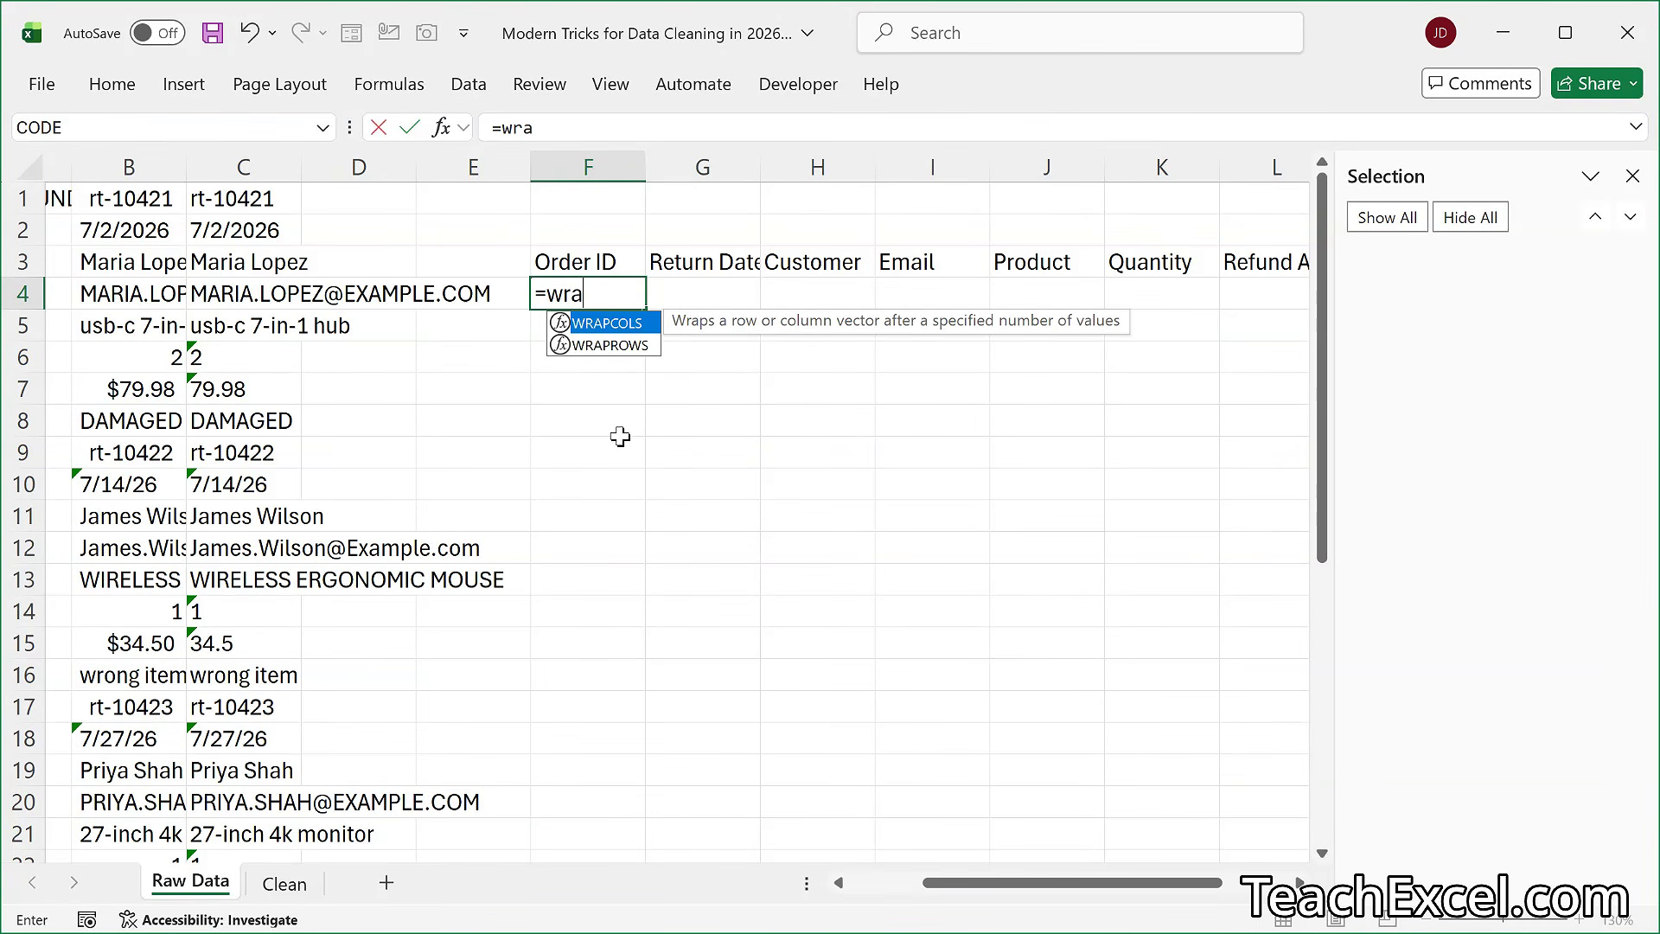
double_click(637, 346)
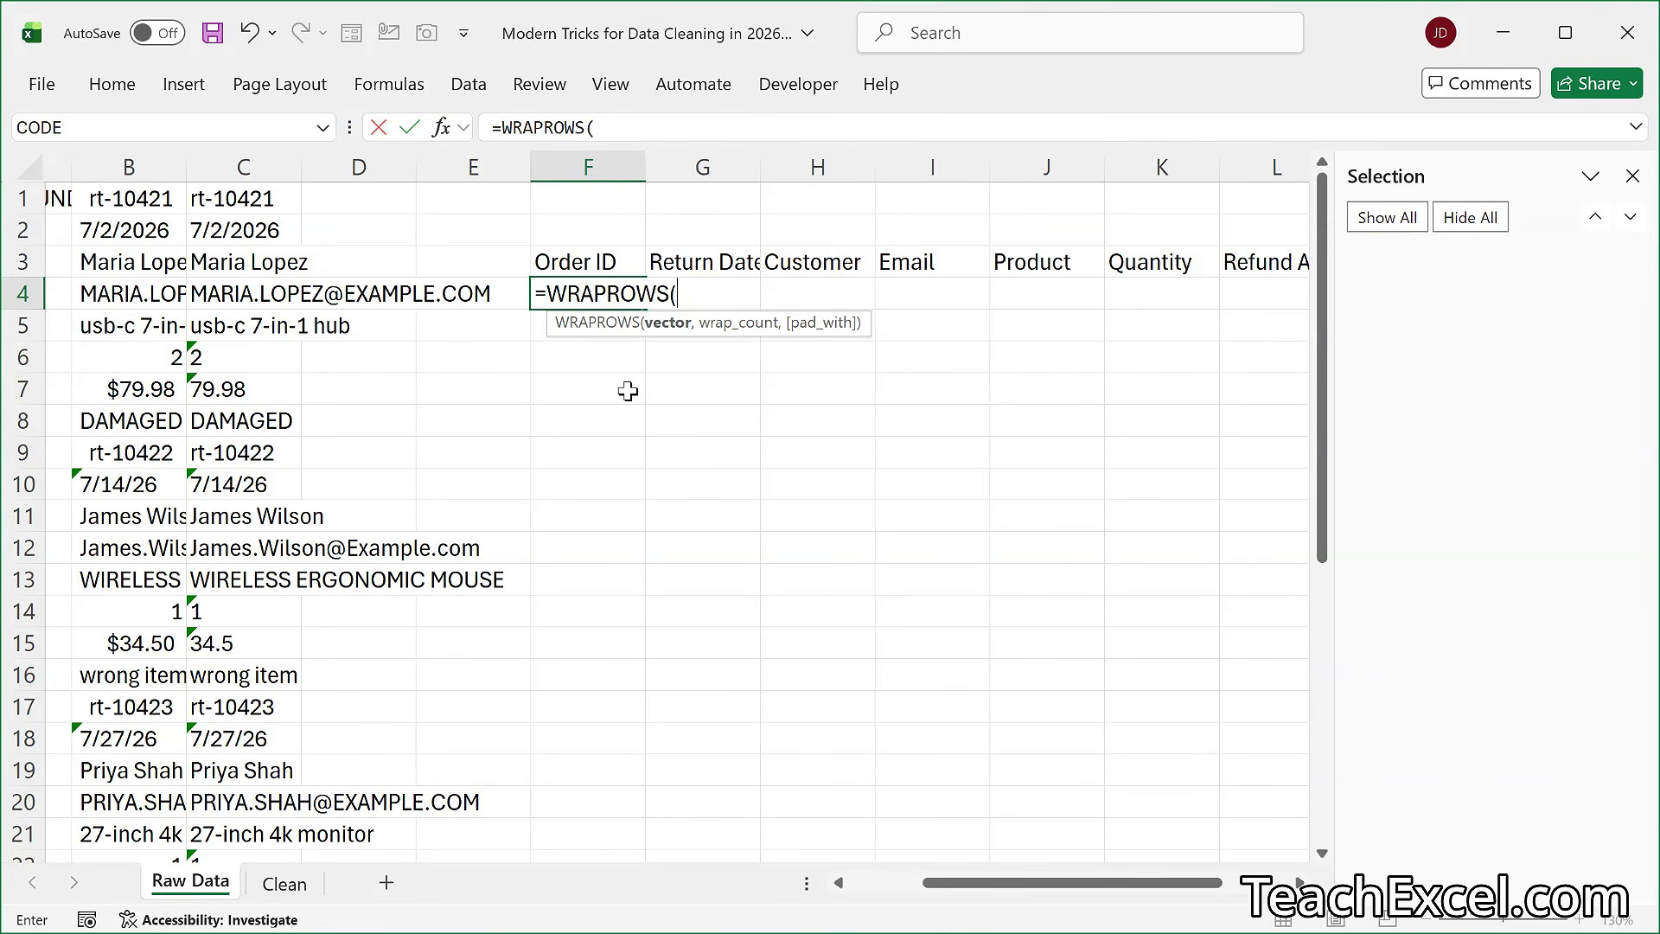
click(240, 200)
key(ctrl+shift+Down)
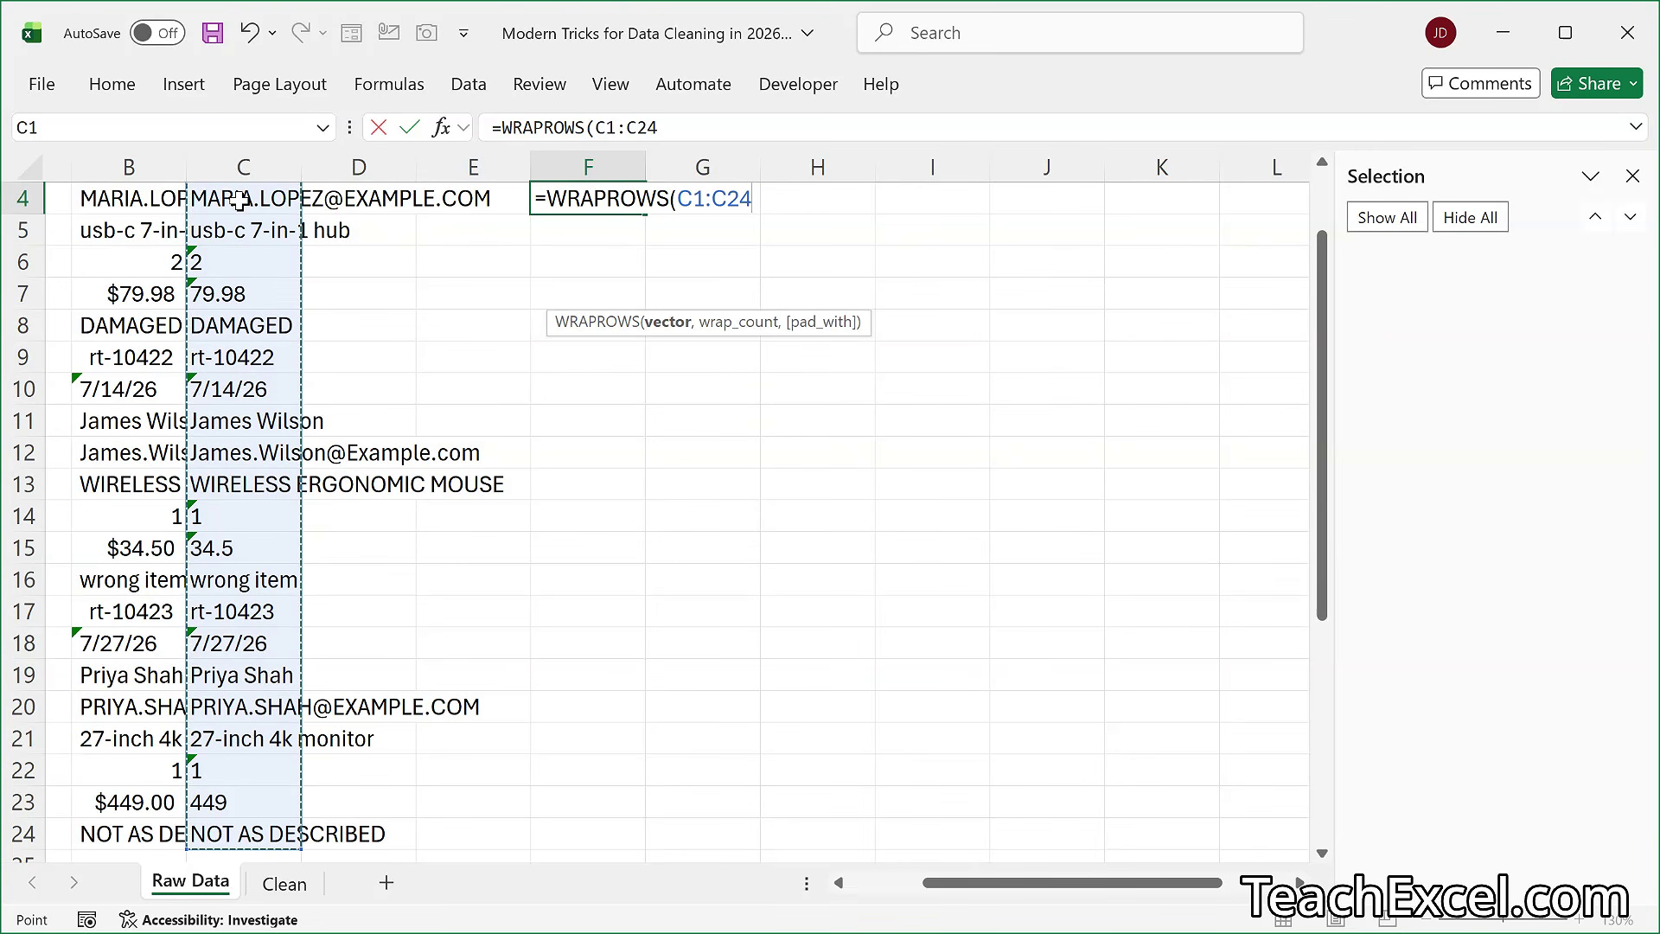
text(,)
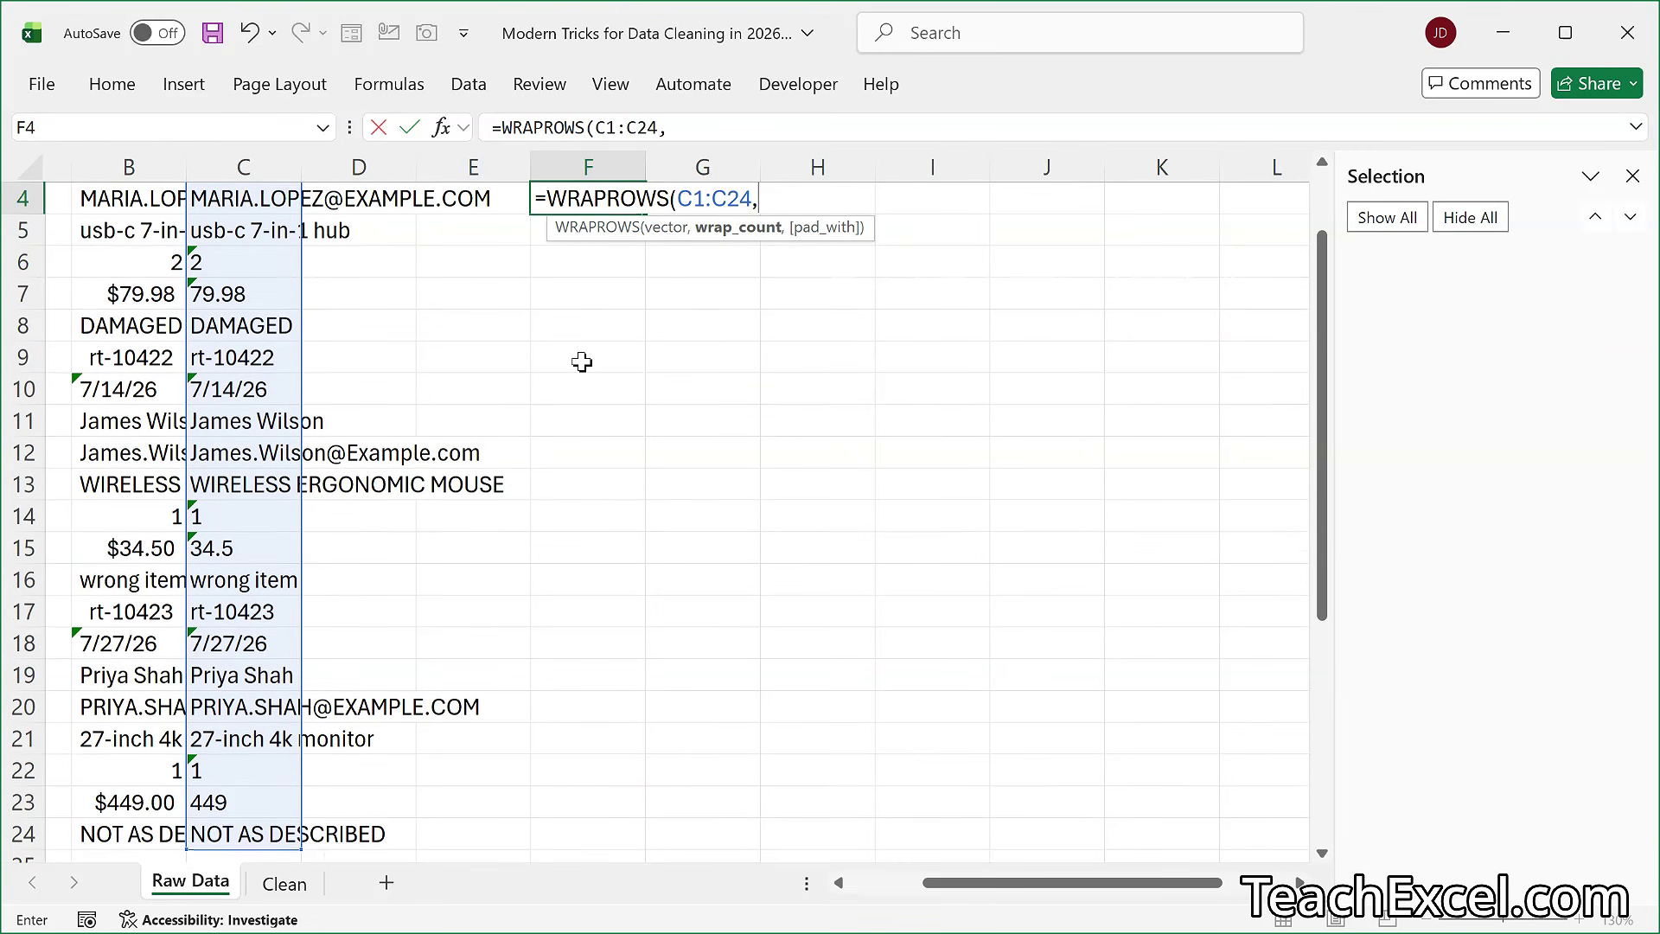
scroll(582, 360, up, 1)
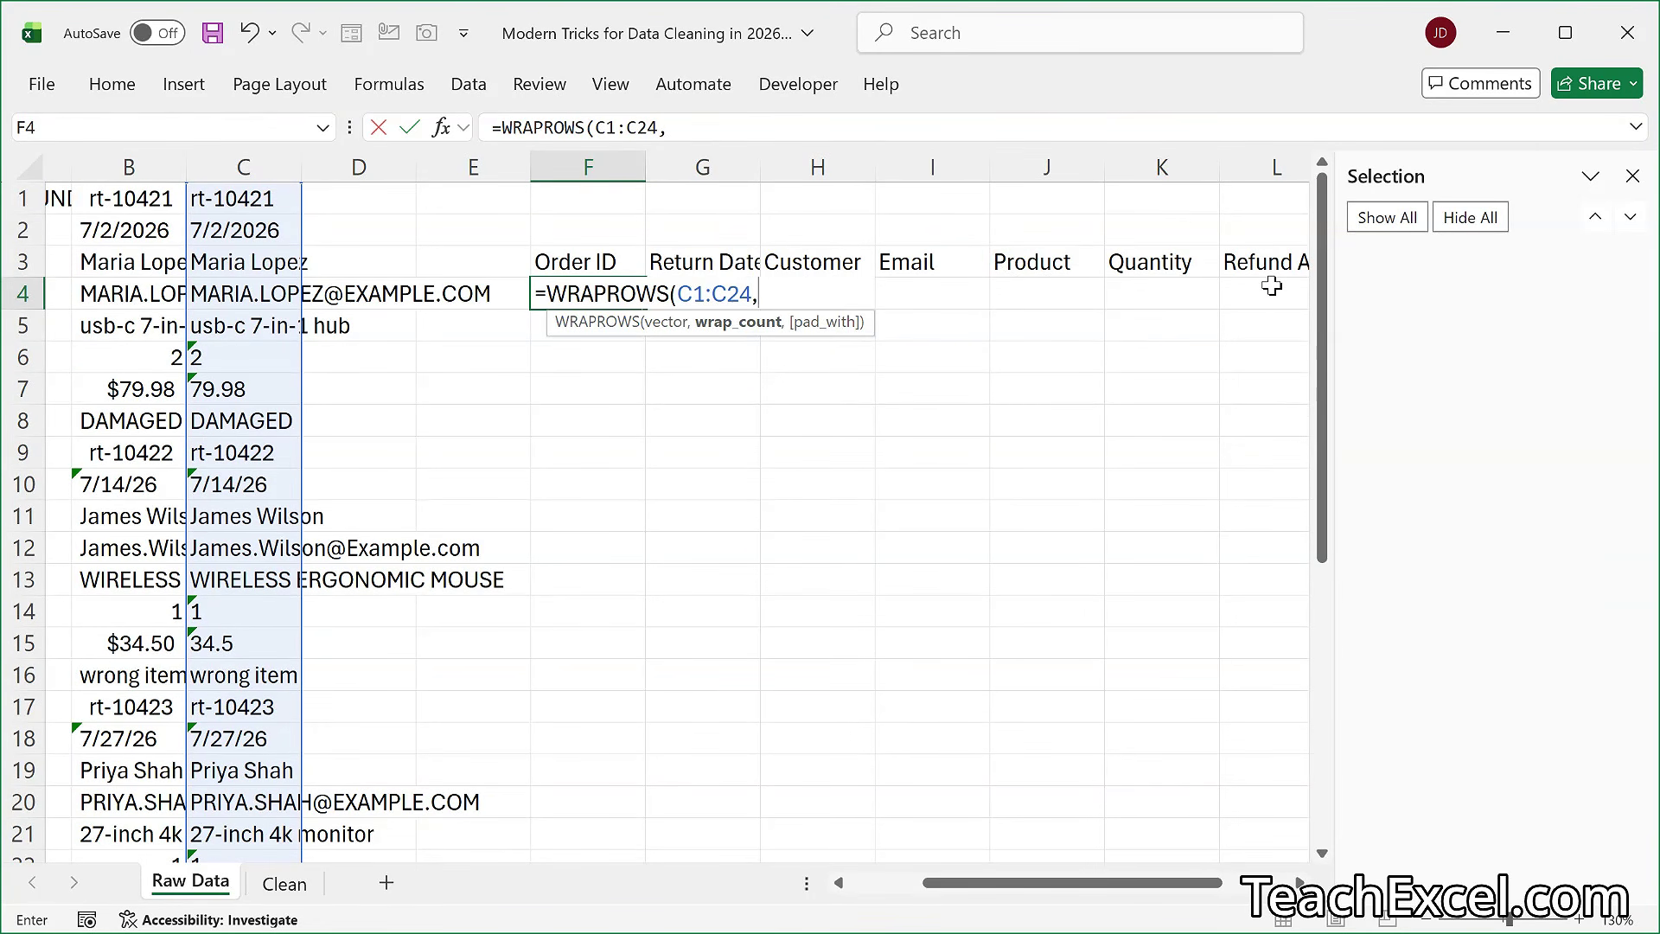
scroll(775, 395, right, 2)
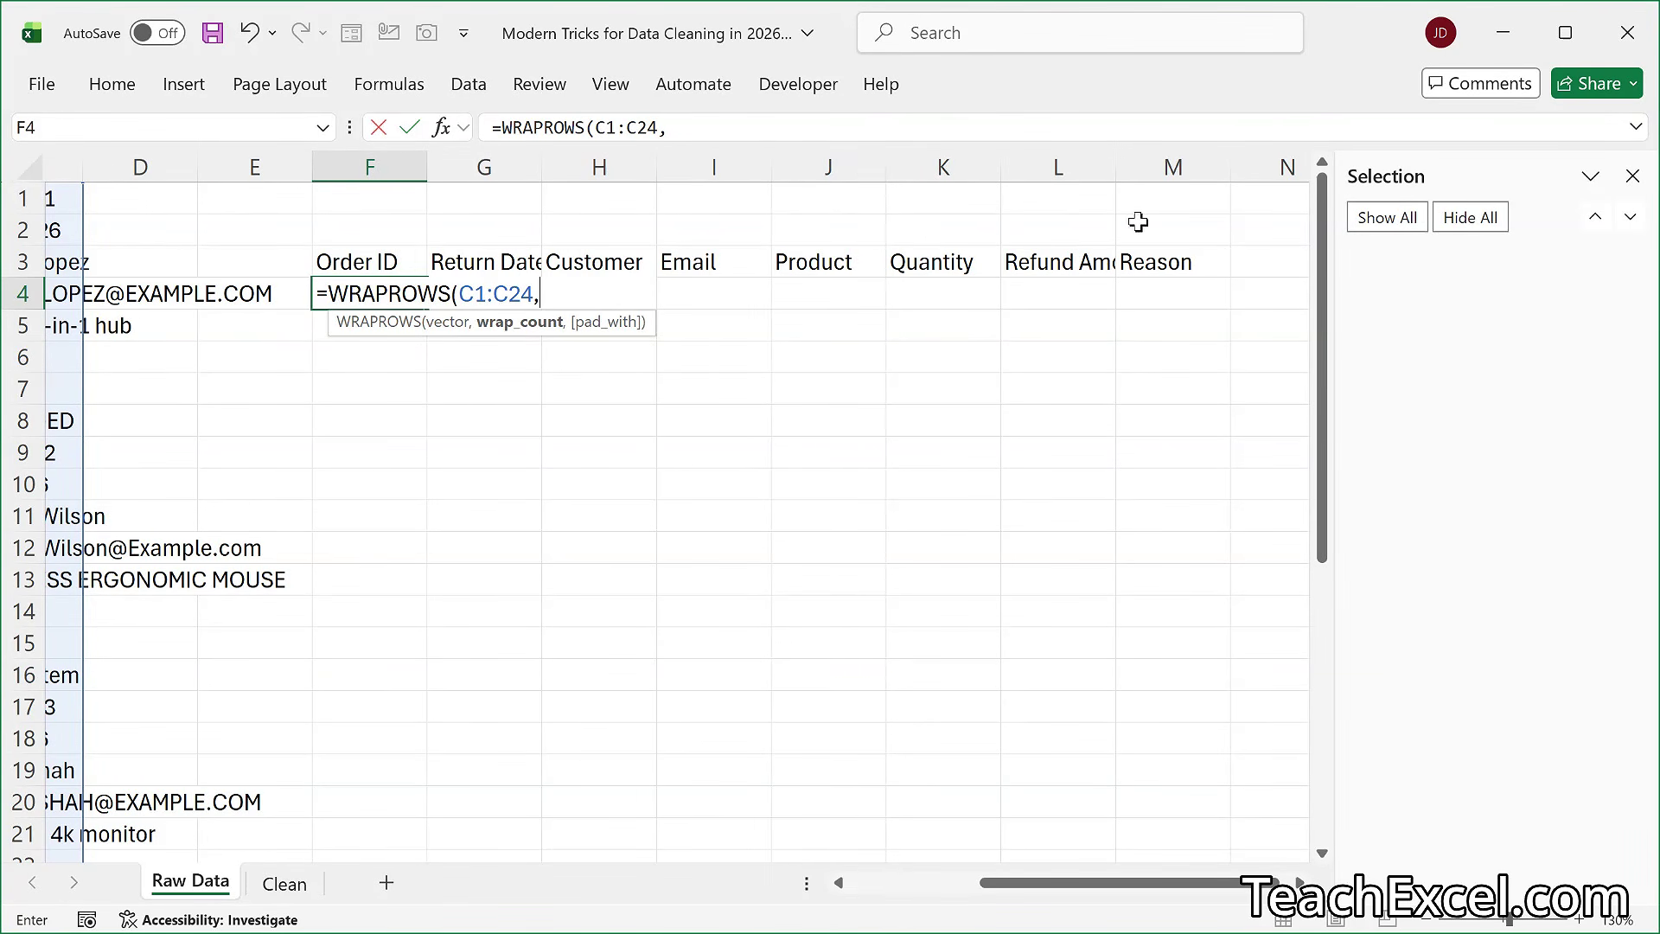
scroll(1159, 260, left, 3)
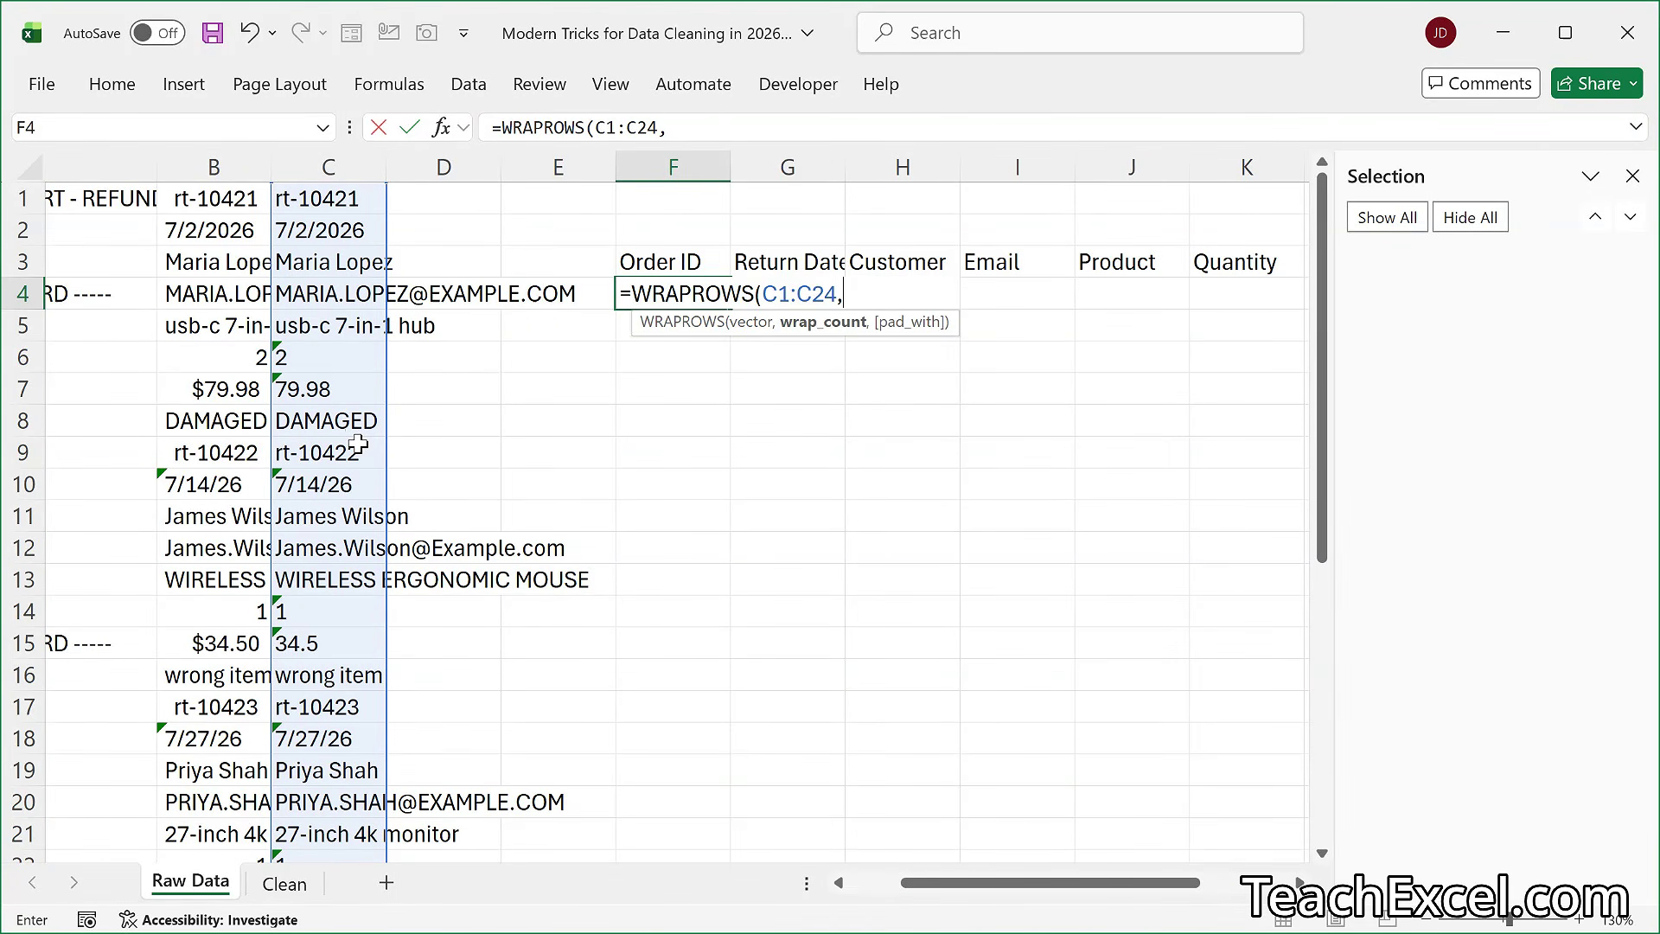
text(8)
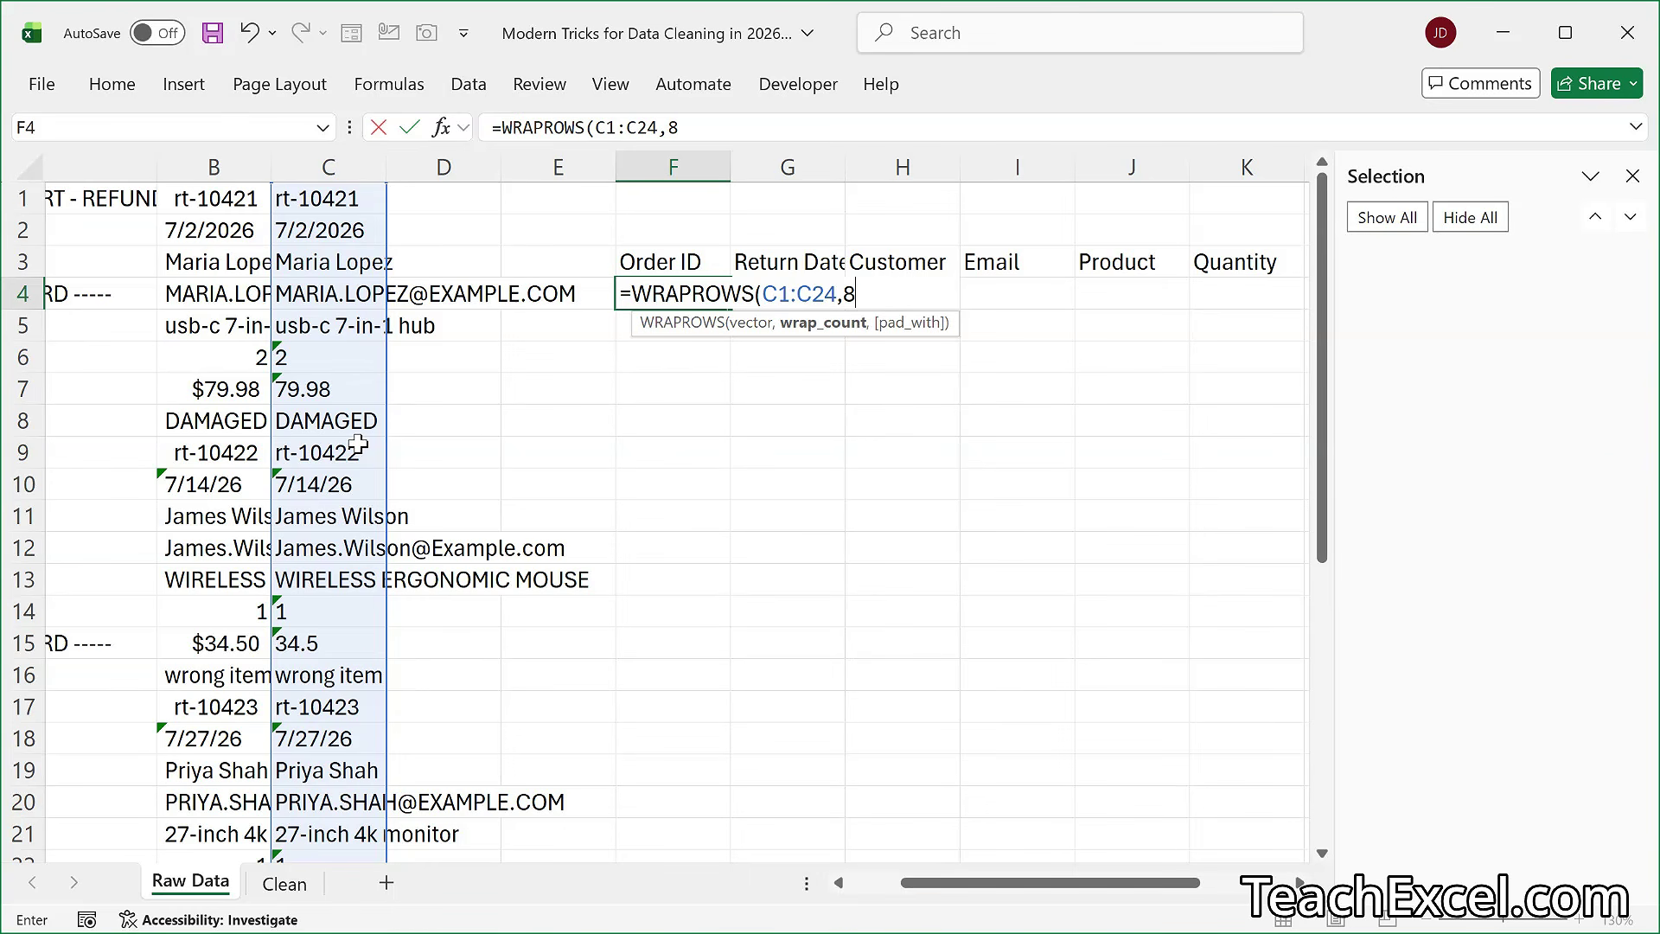
text())
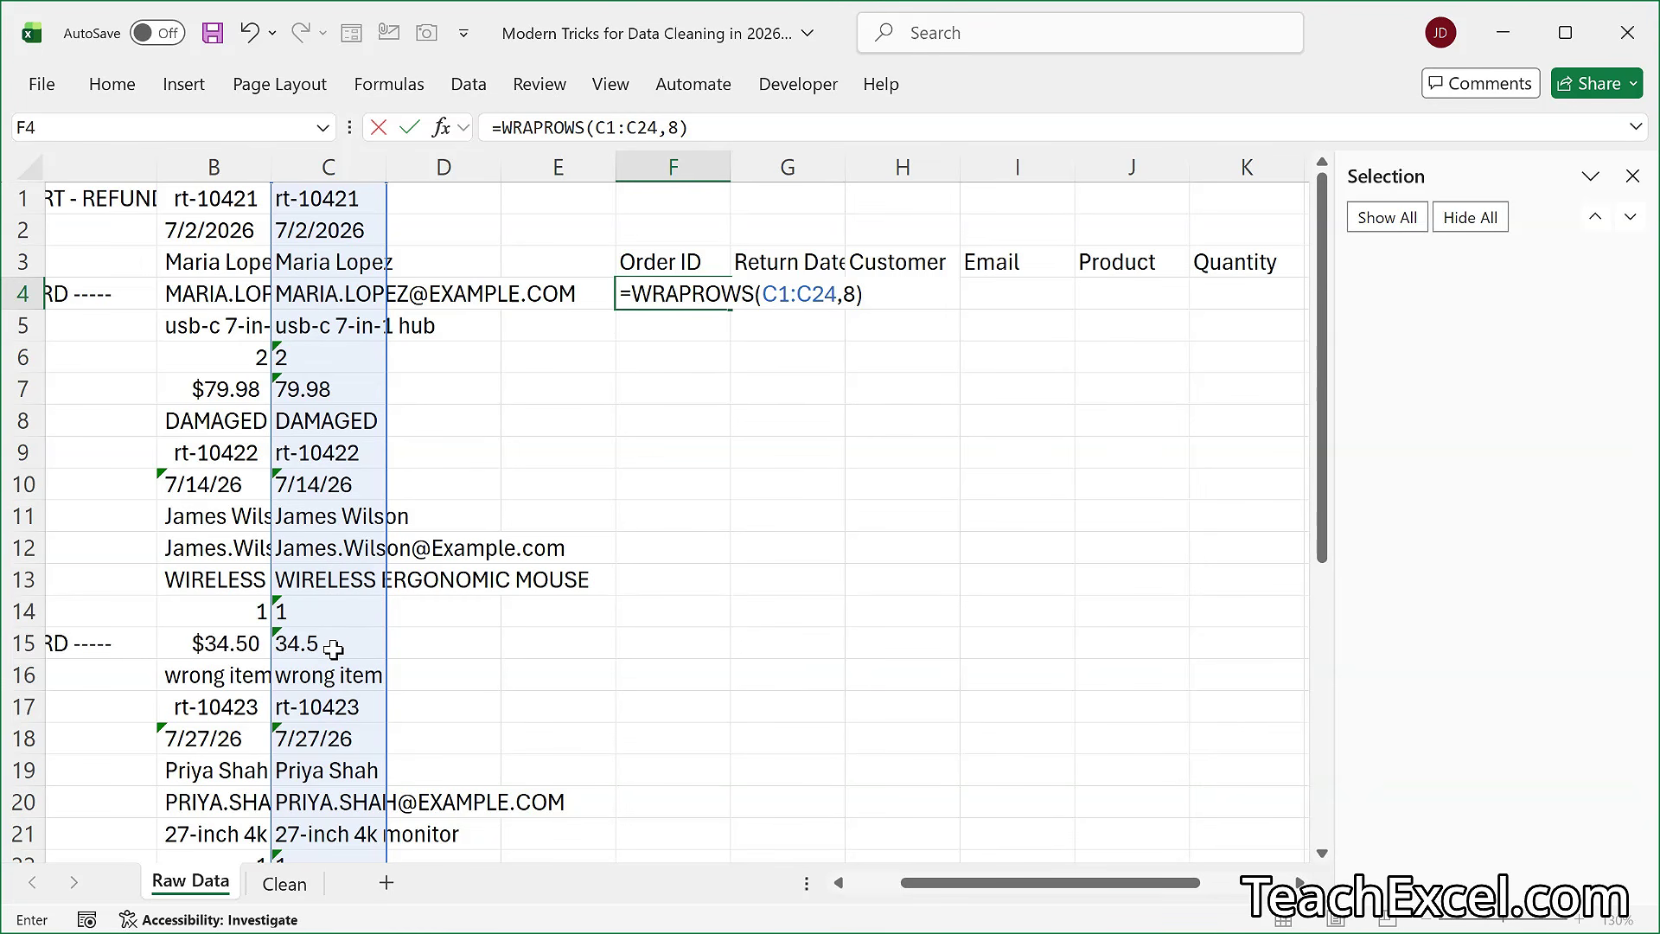
key(Return)
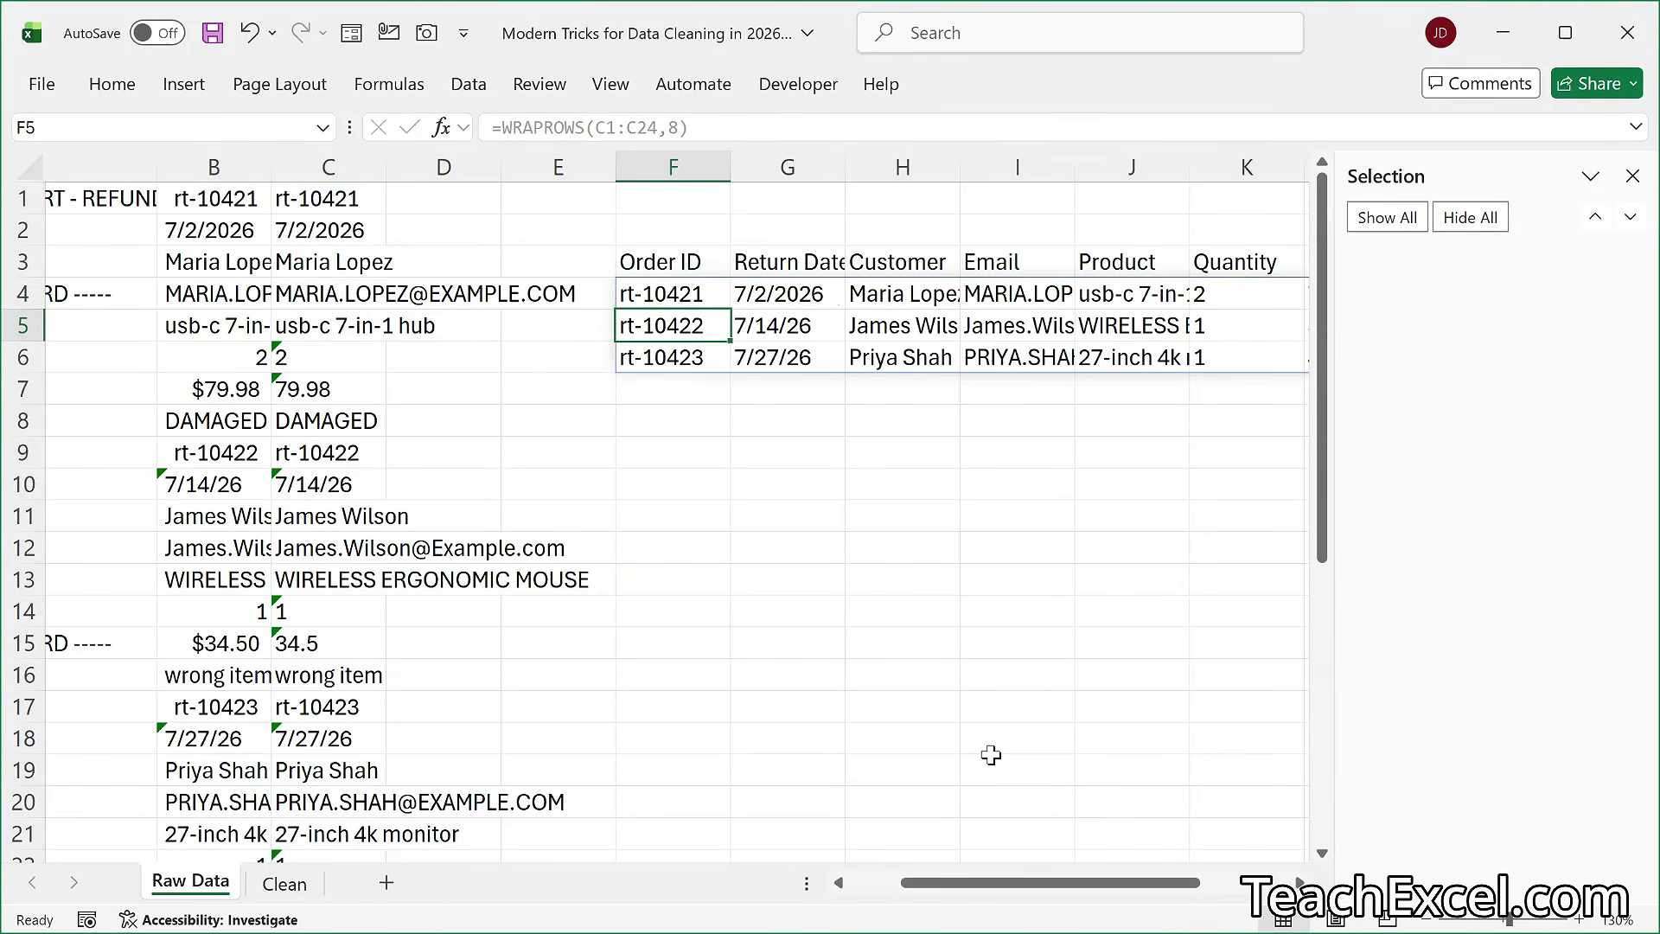
scroll(990, 755, right, 4)
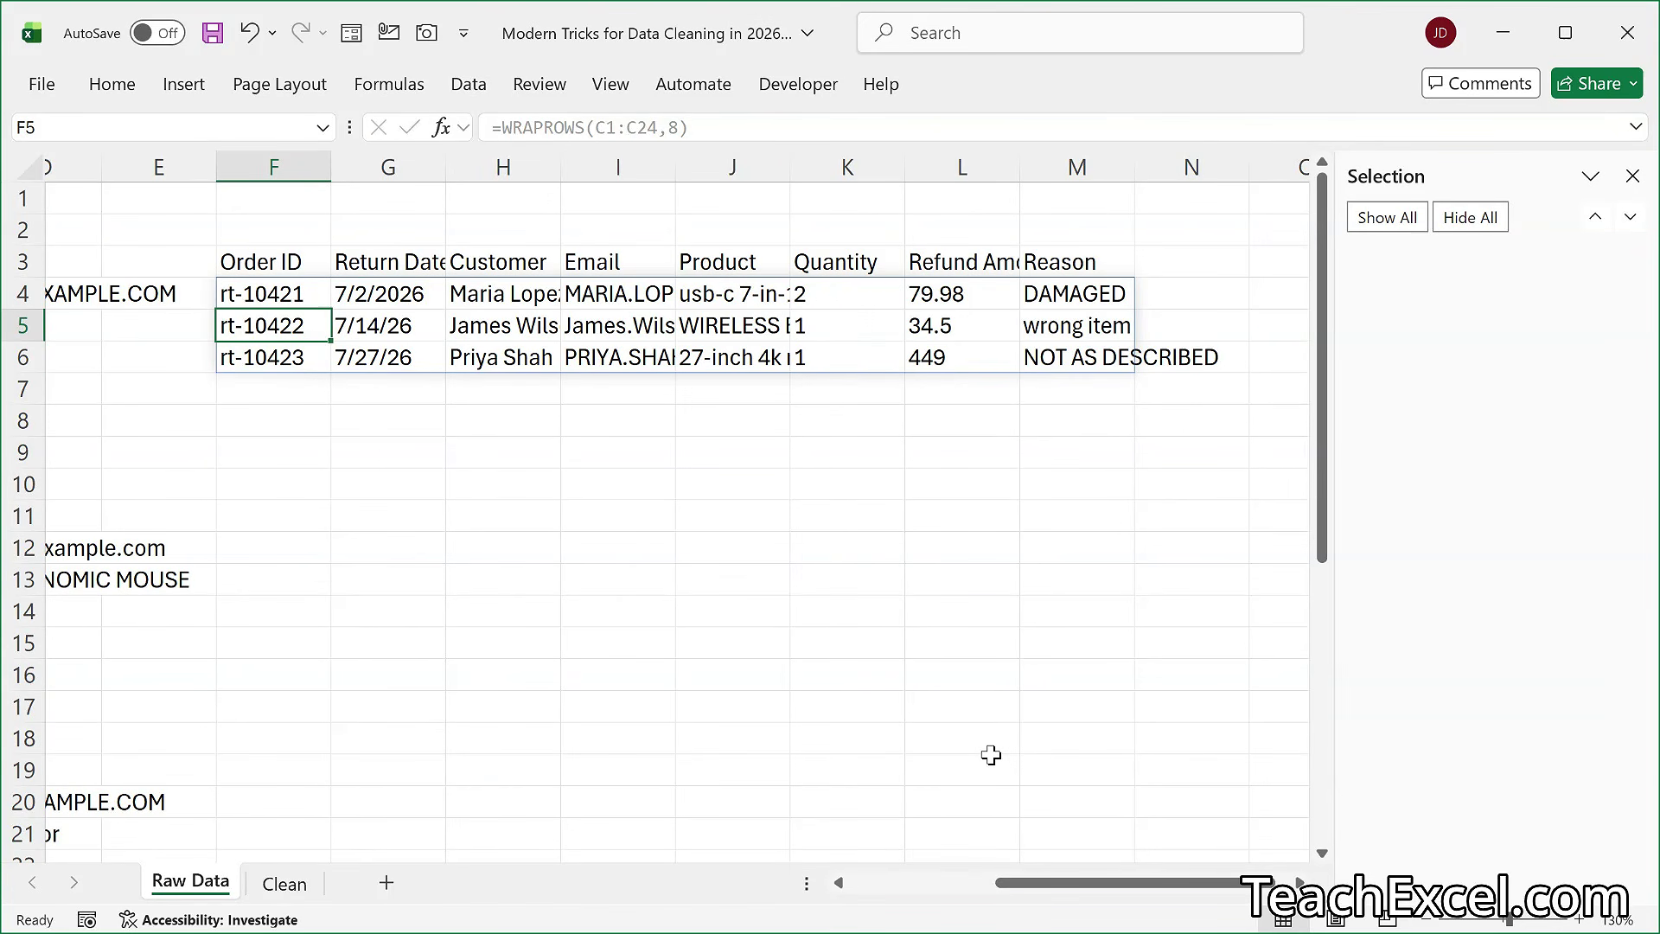
double_click(269, 289)
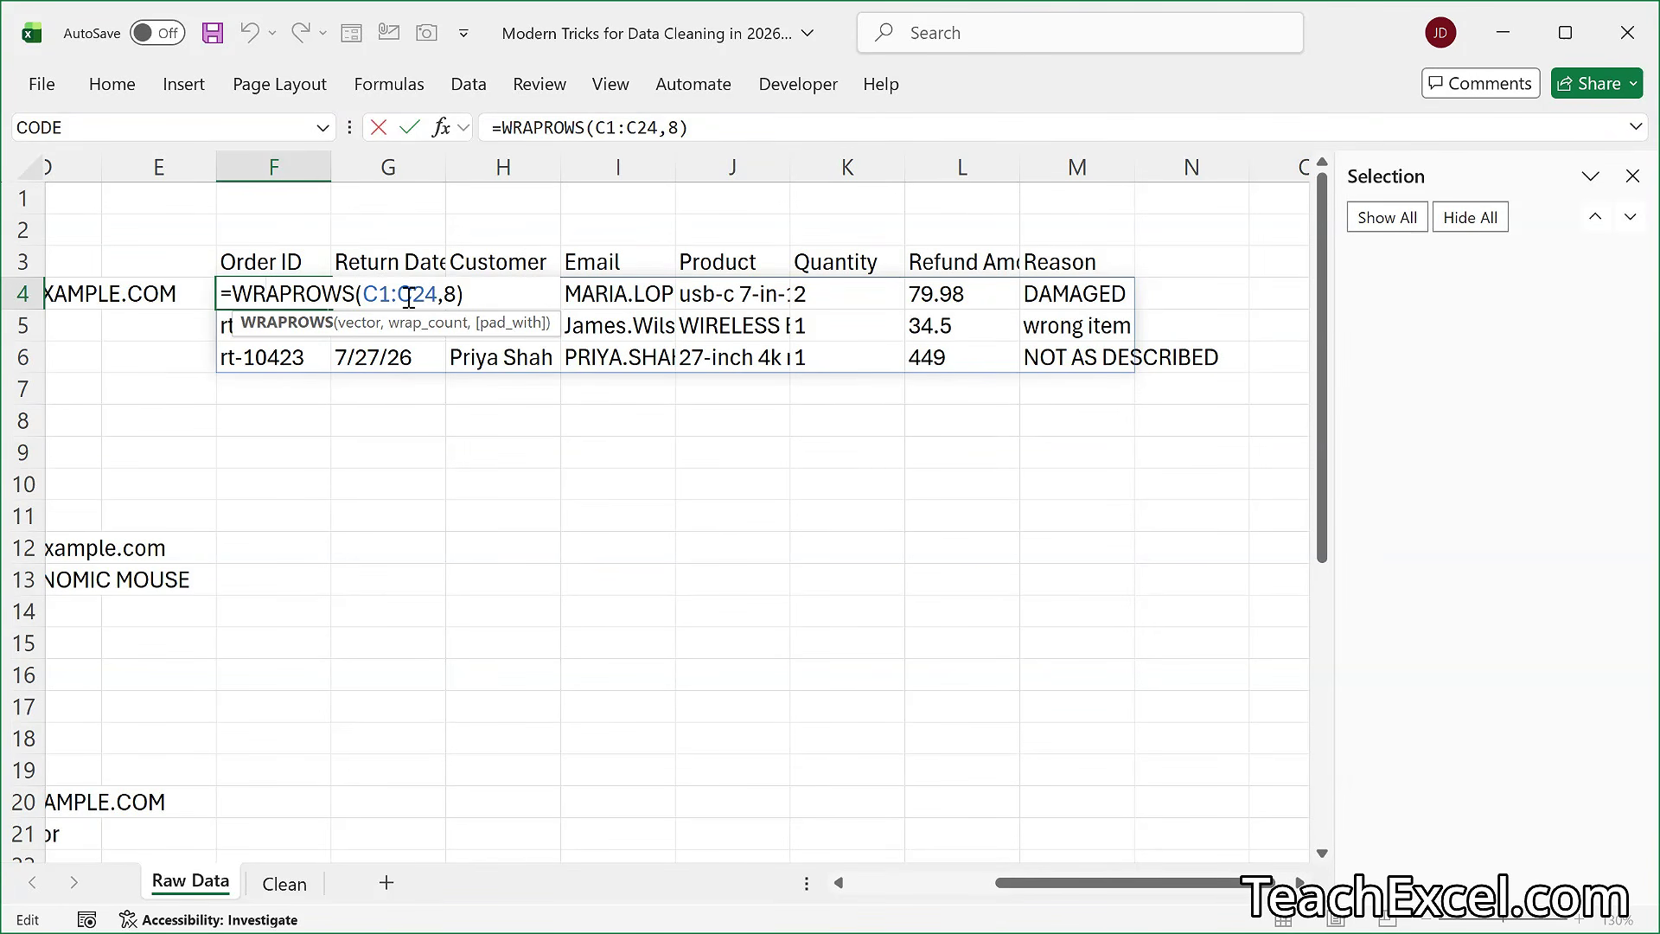
key(BackSpace)
key(BackSpace)
key(BackSpace)
key(BackSpace)
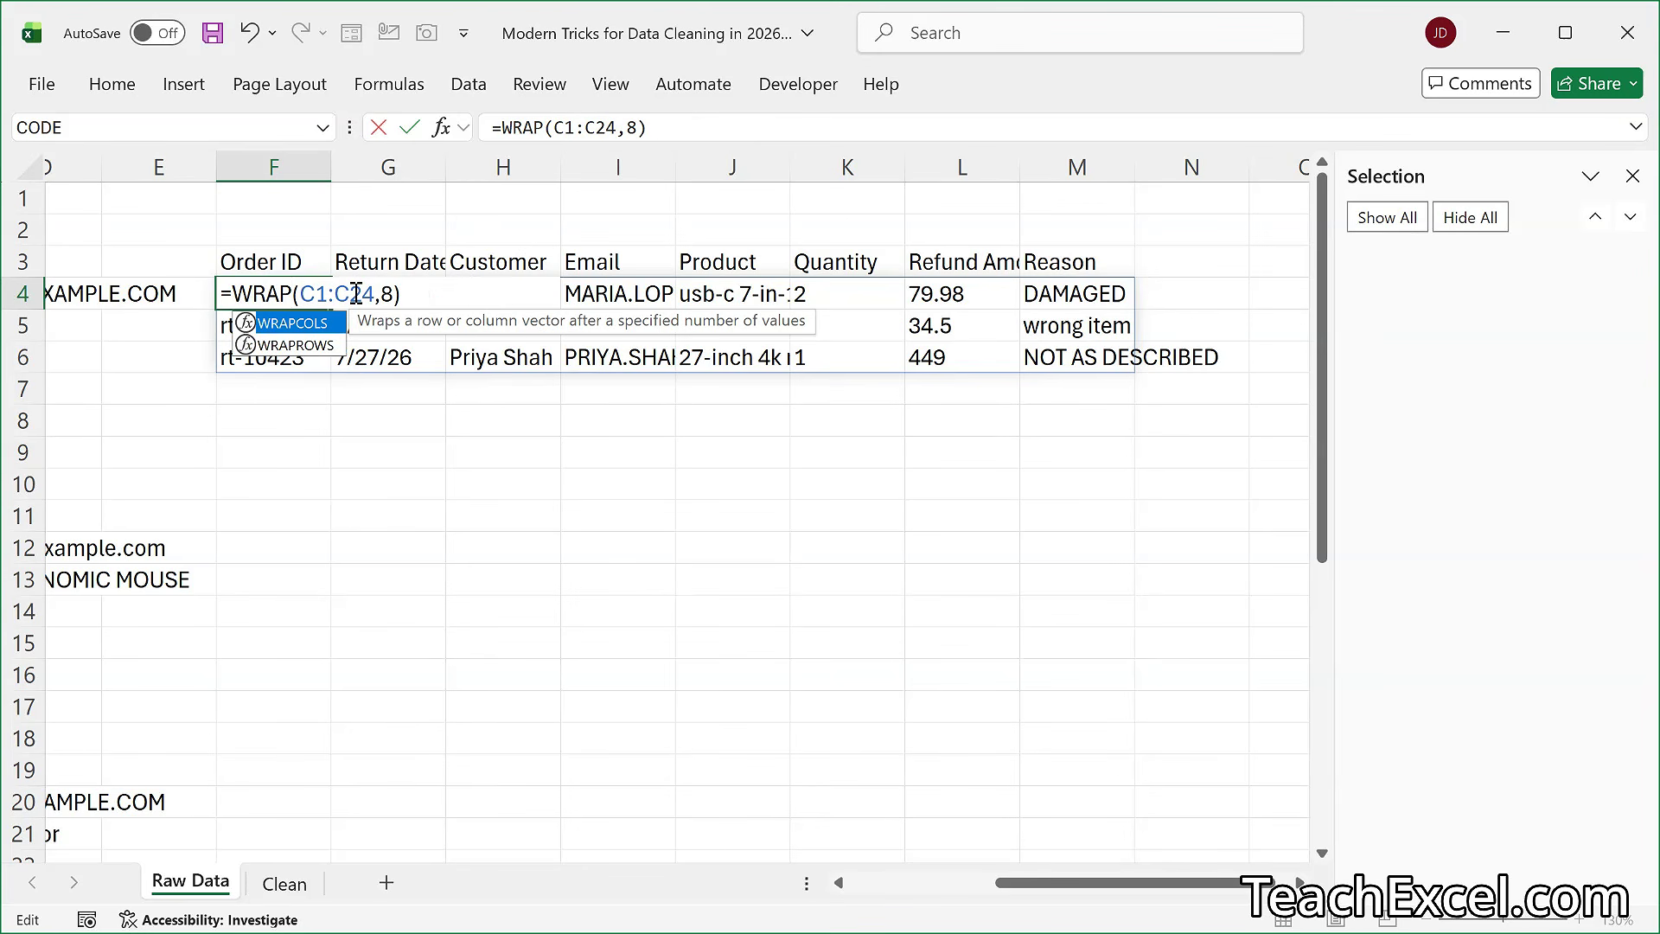
text(C)
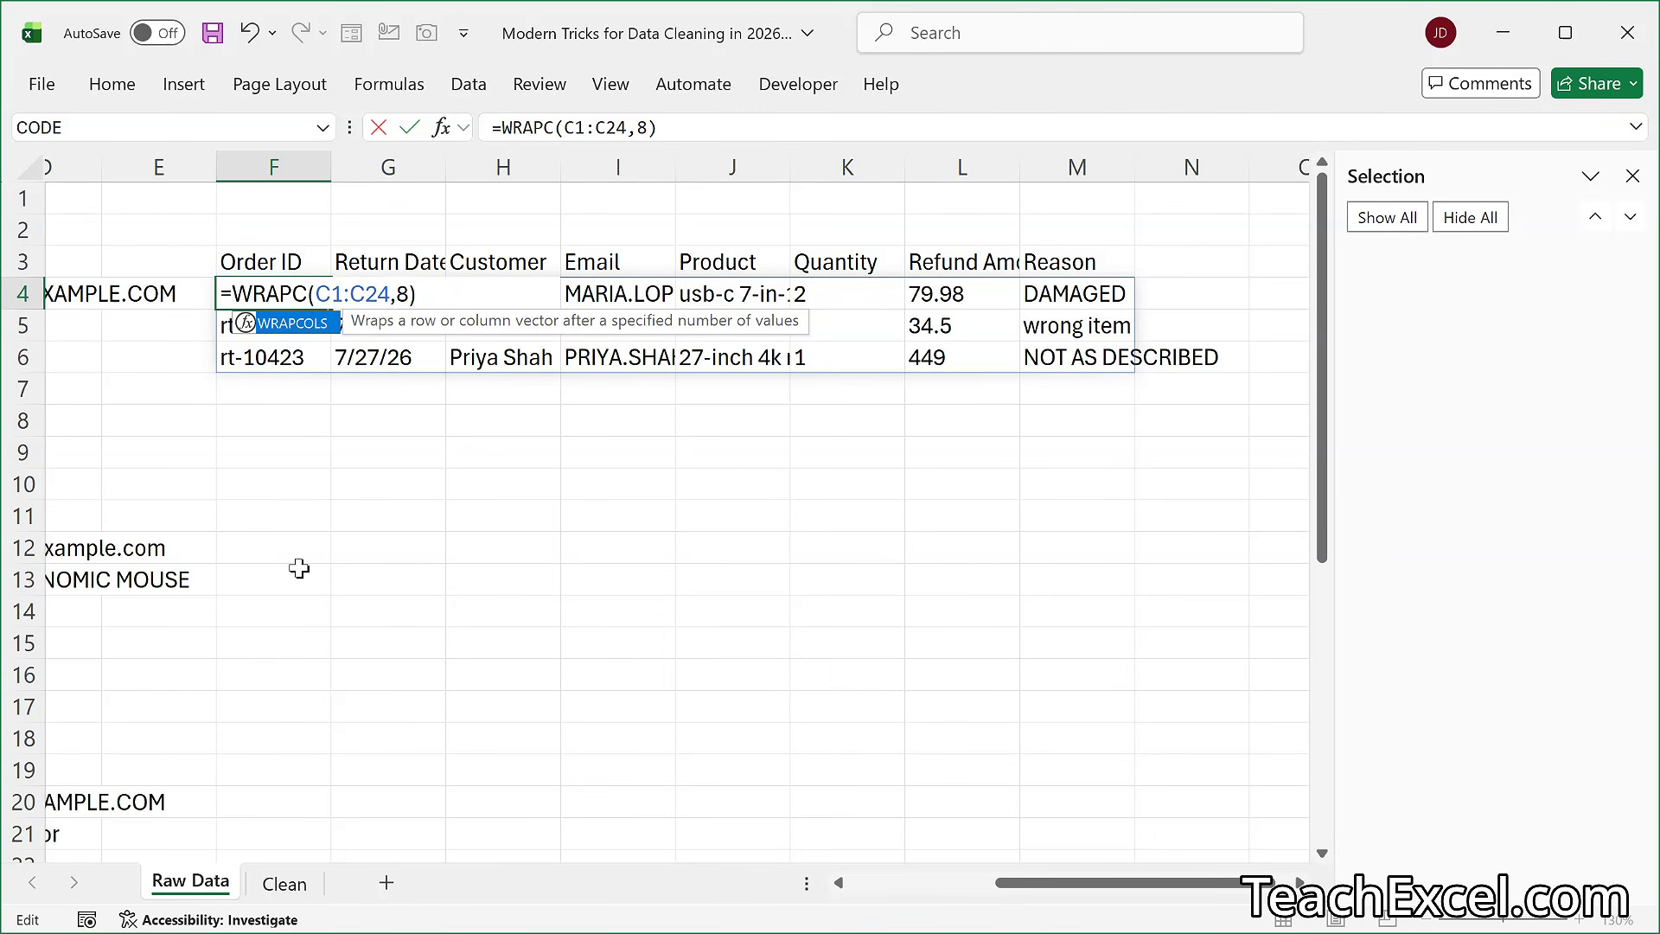
key(Escape)
key(BackSpace)
text(ROWS)
key(Return)
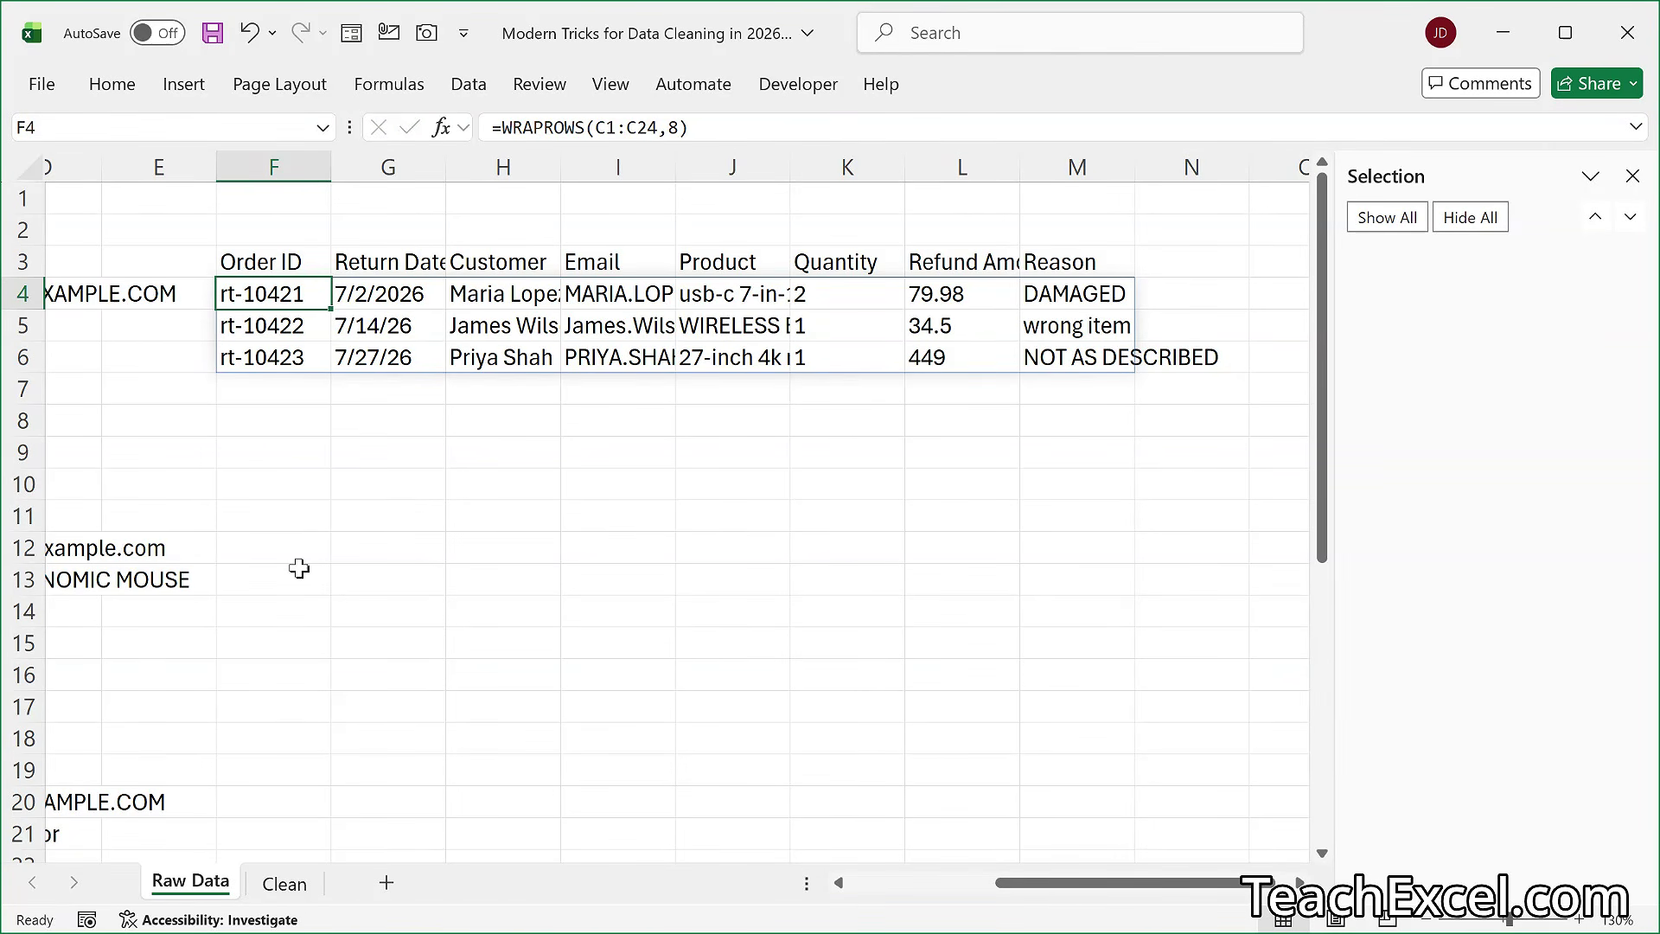
- Copy the wrapped records in F4:M6, paste them over themselves as values only, and check cell F4
key(ctrl+a)
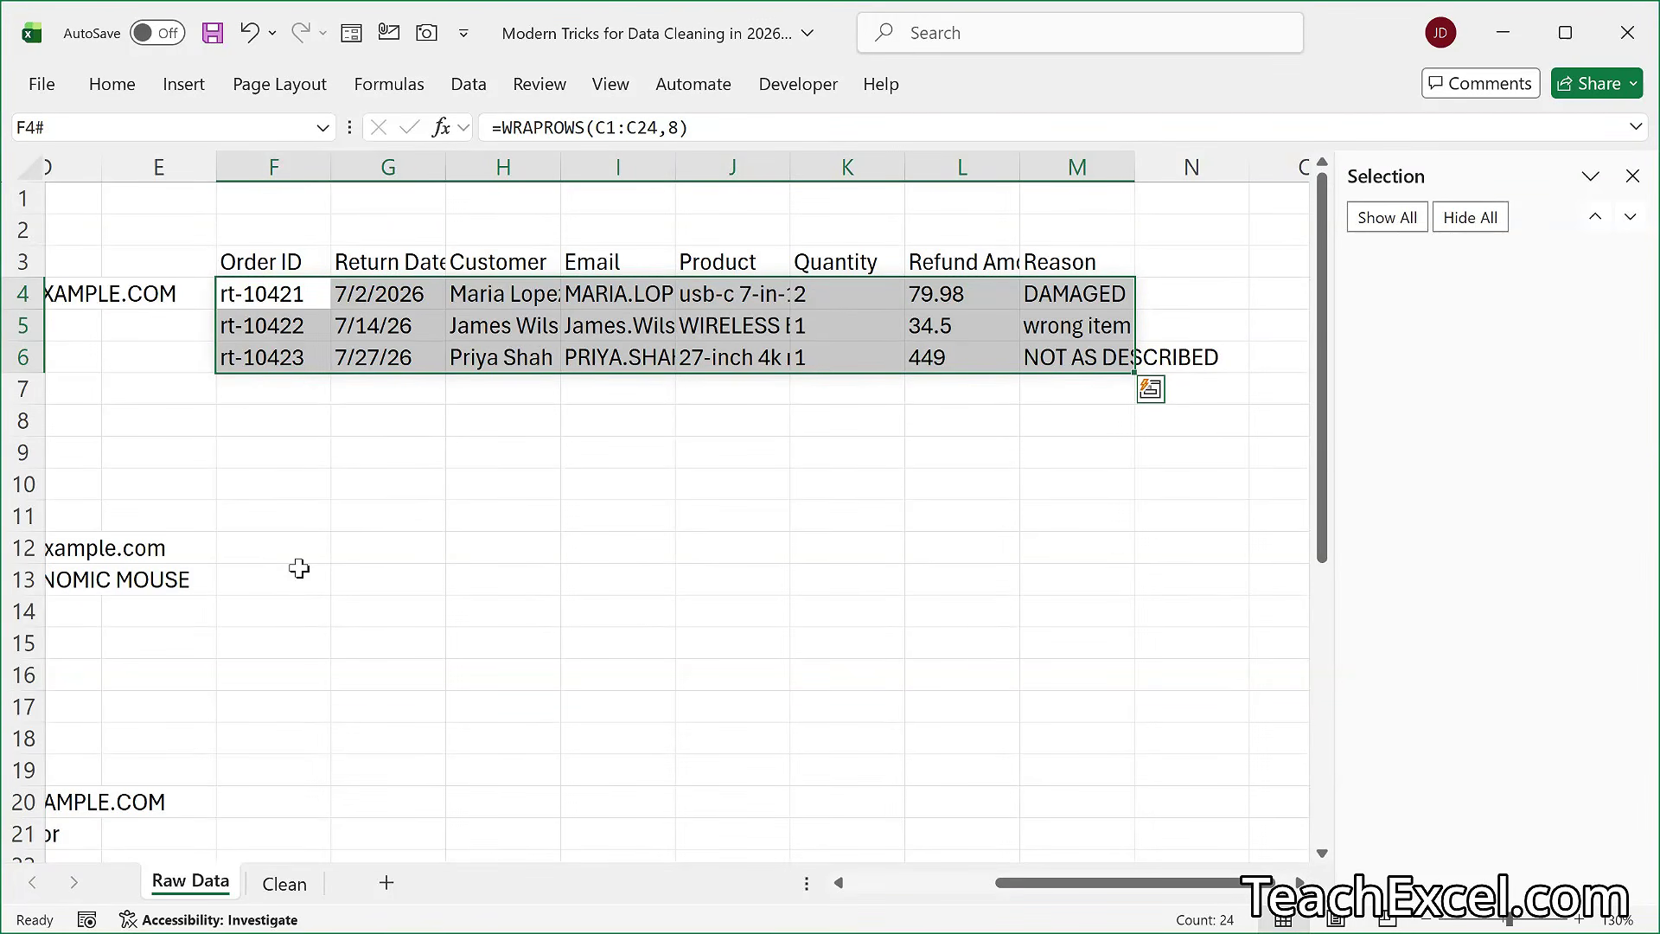
key(ctrl+c)
key(ctrl+shift+v)
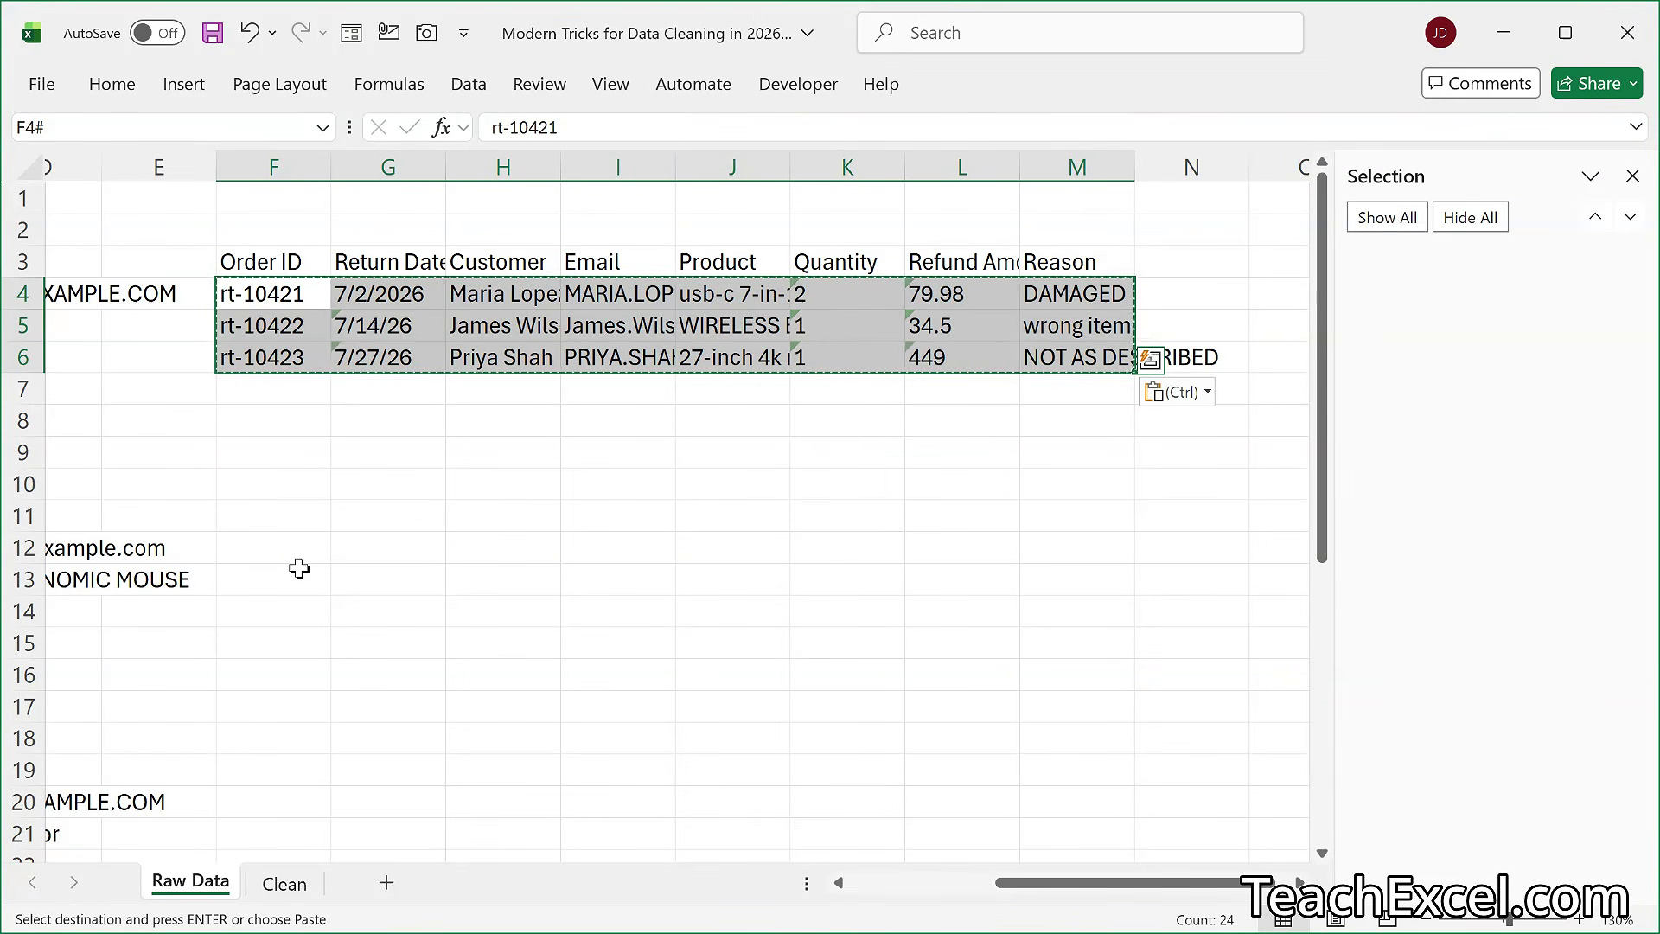
key(Escape)
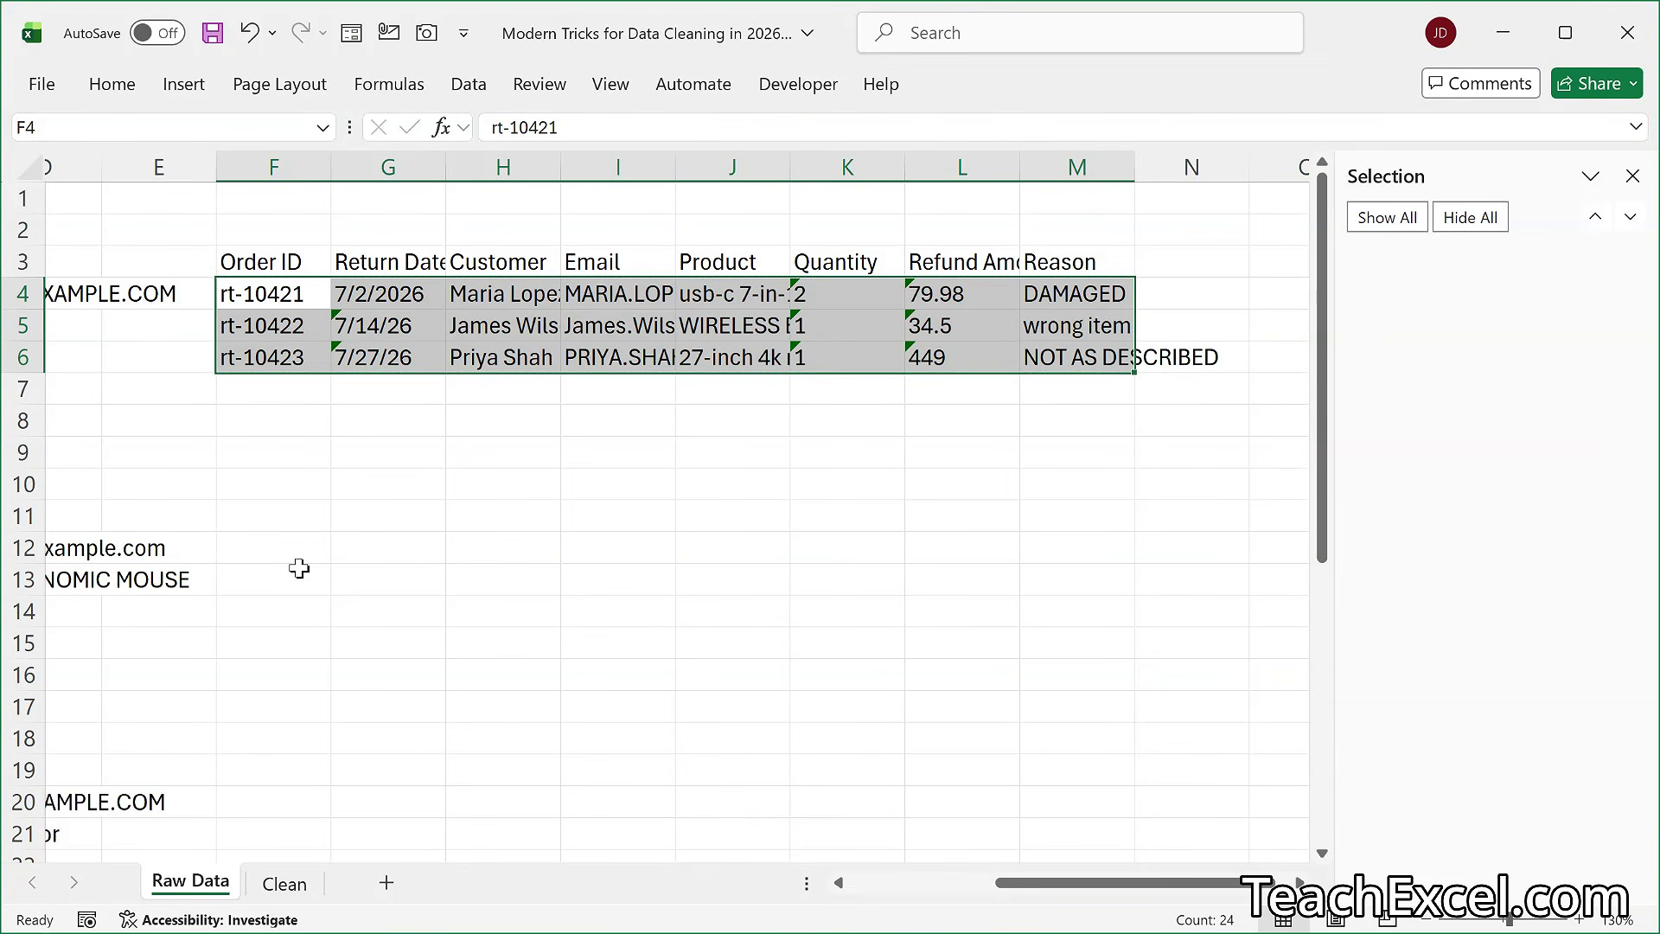
double_click(280, 293)
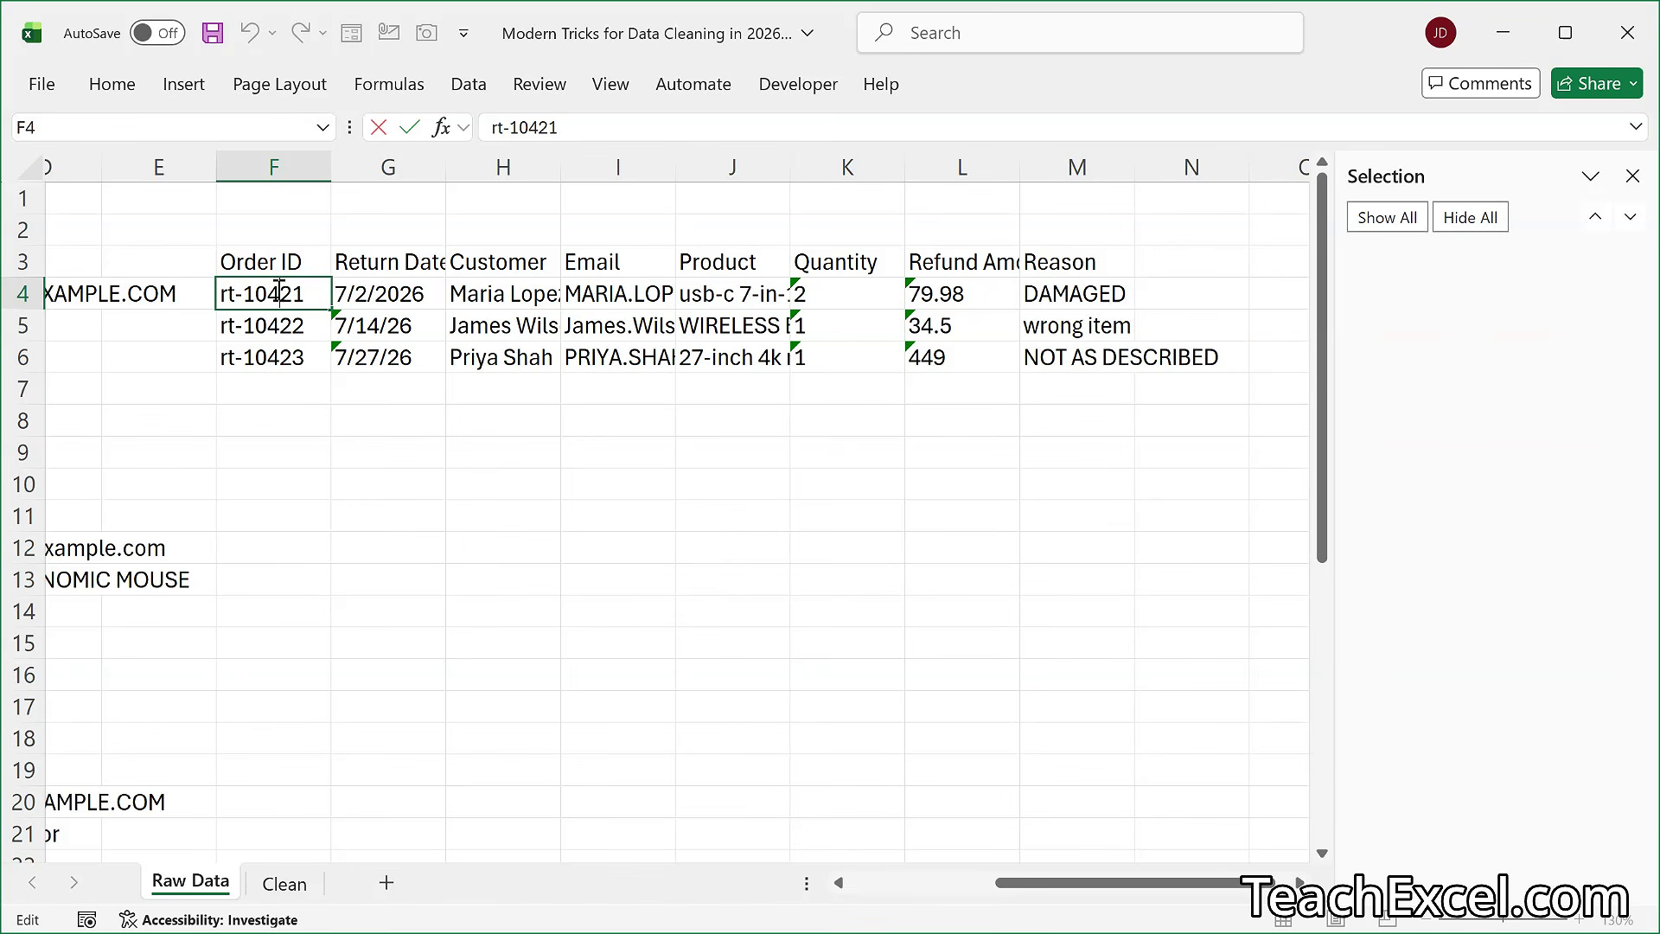
key(Return)
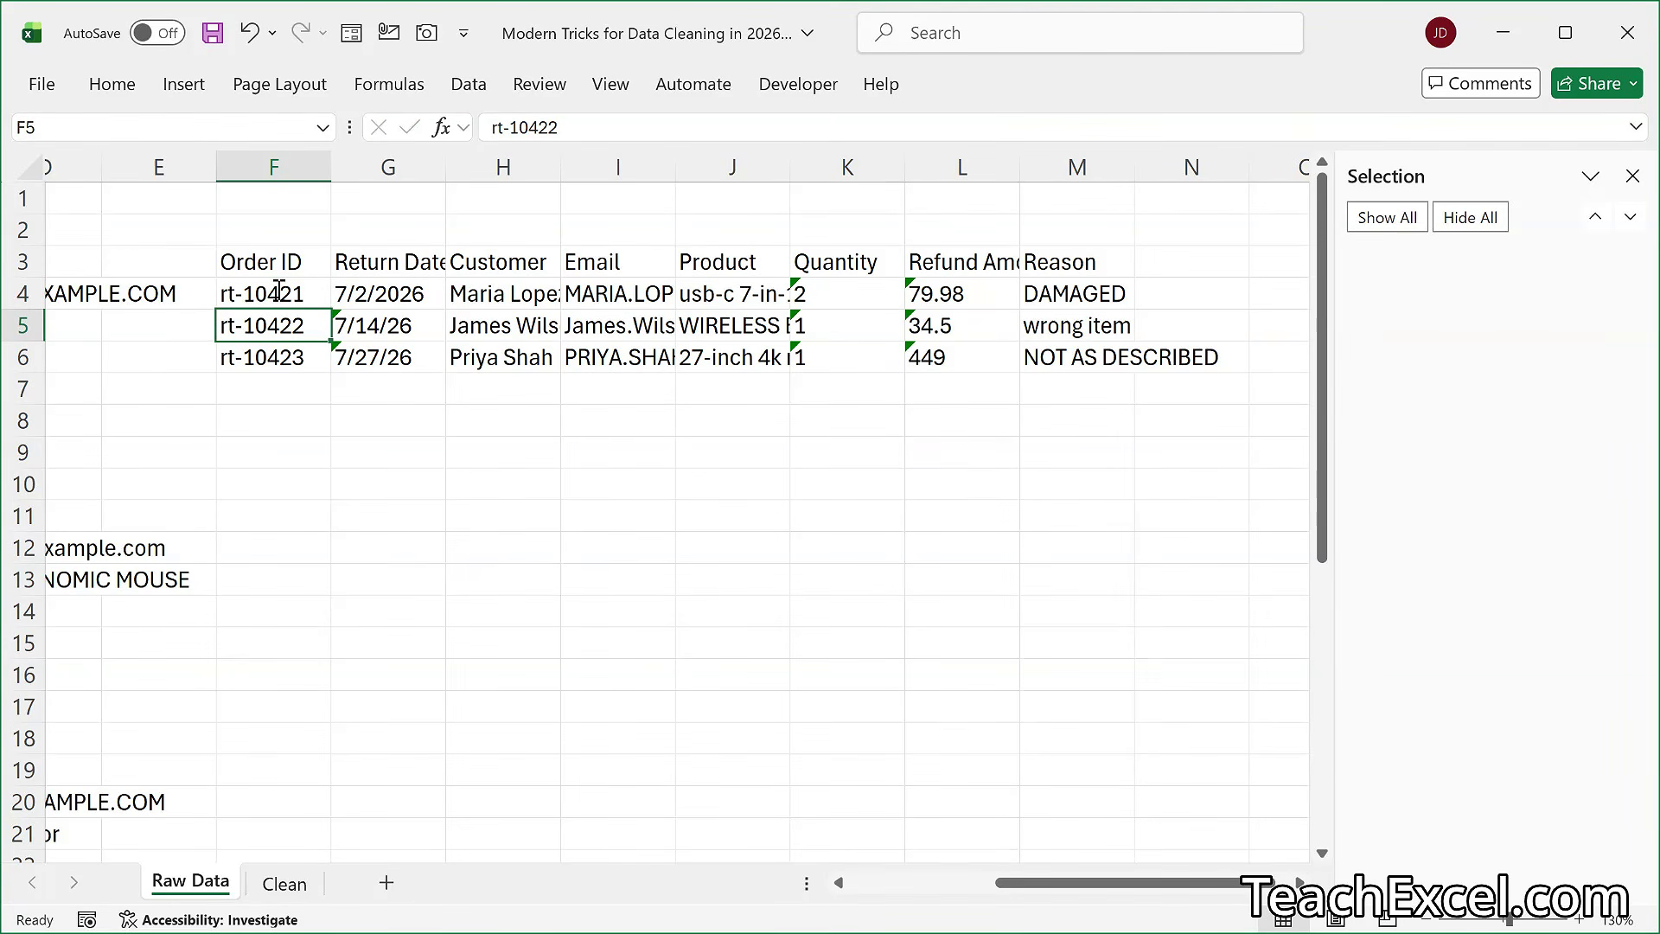
- Look at the finished table on the Clean sheet, return to Raw Data and close the Selection pane
click(284, 884)
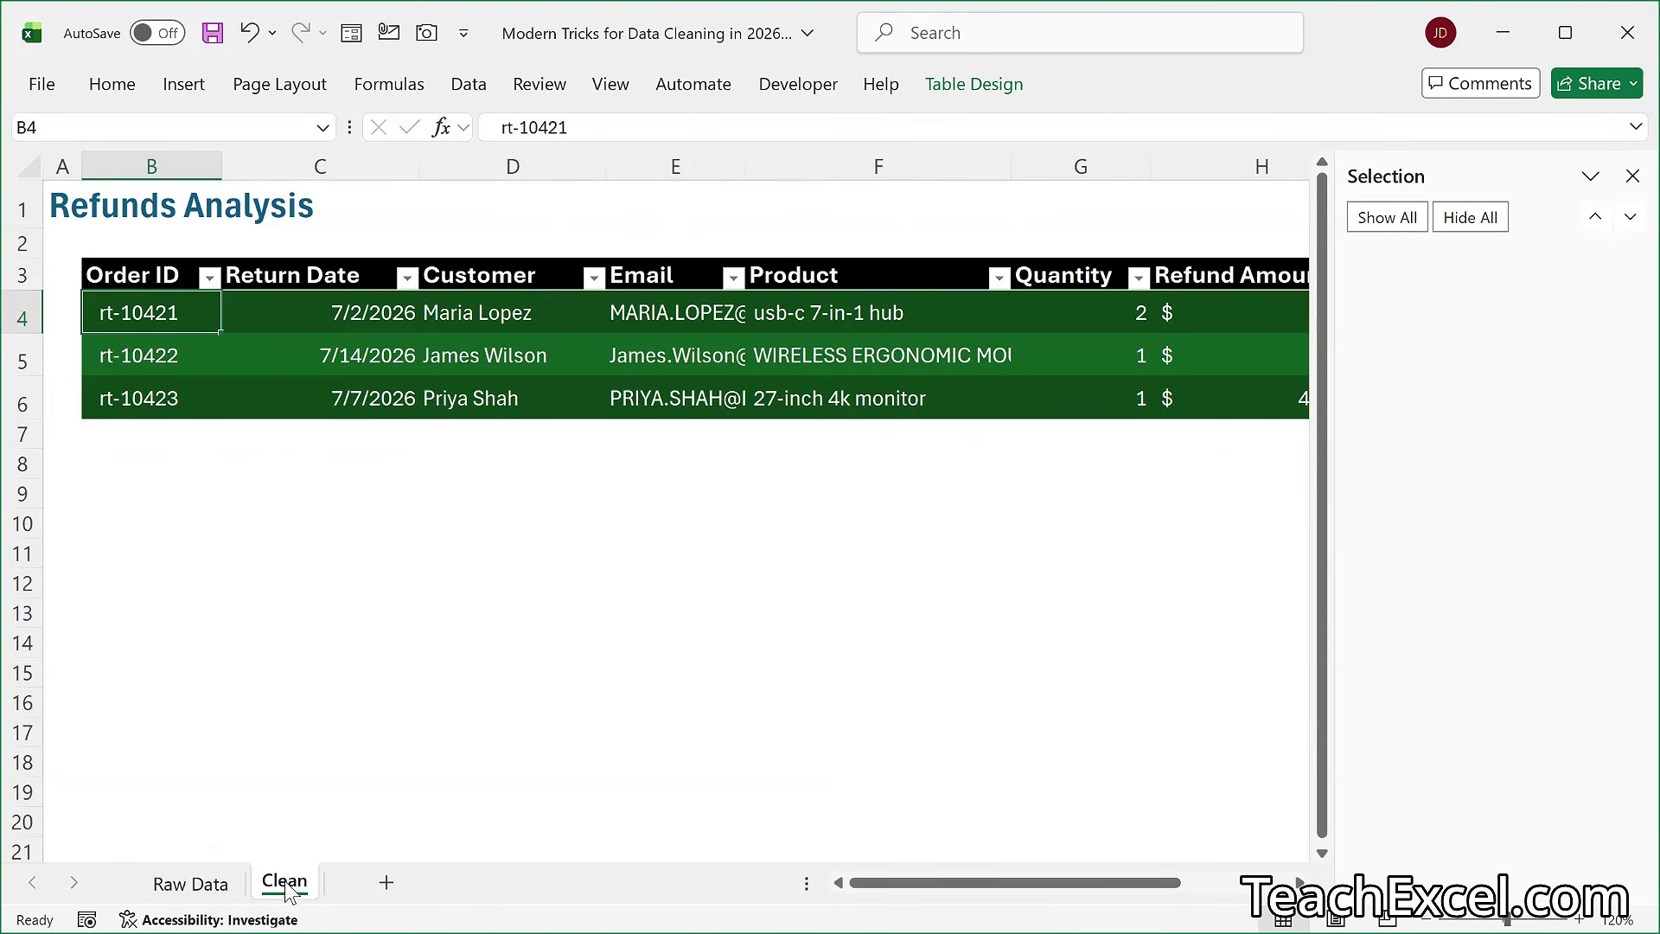
click(208, 883)
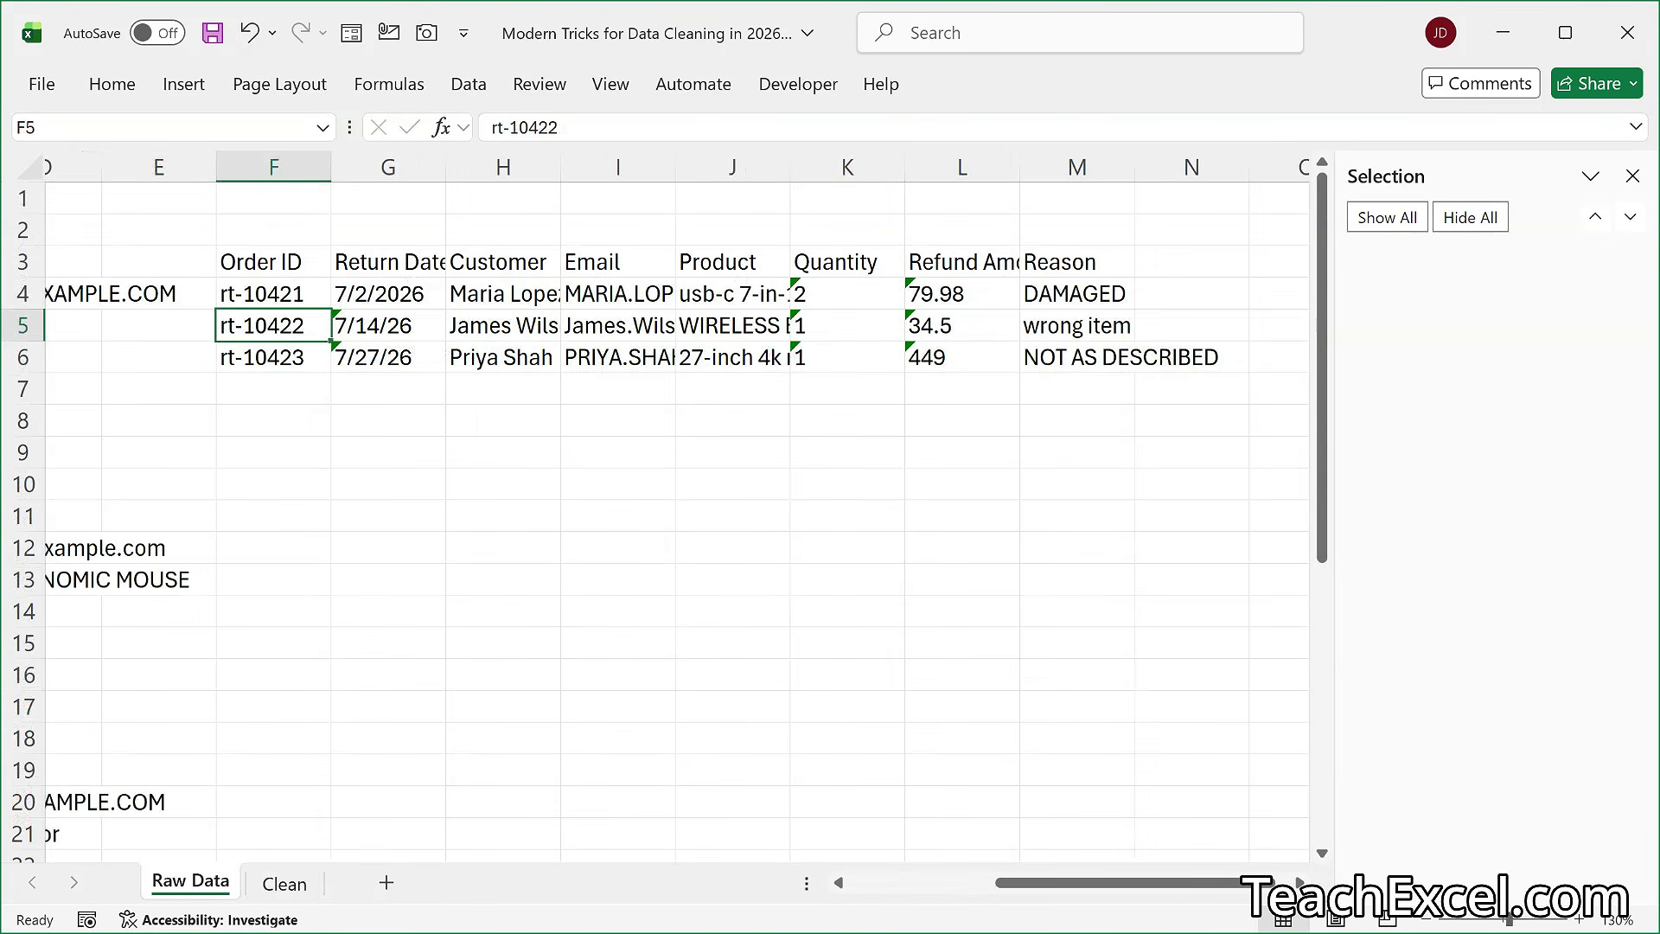
click(1632, 176)
- Convert the range F3:M6 into a table with headers and apply the dark green table style with a black header
key(ctrl+Up)
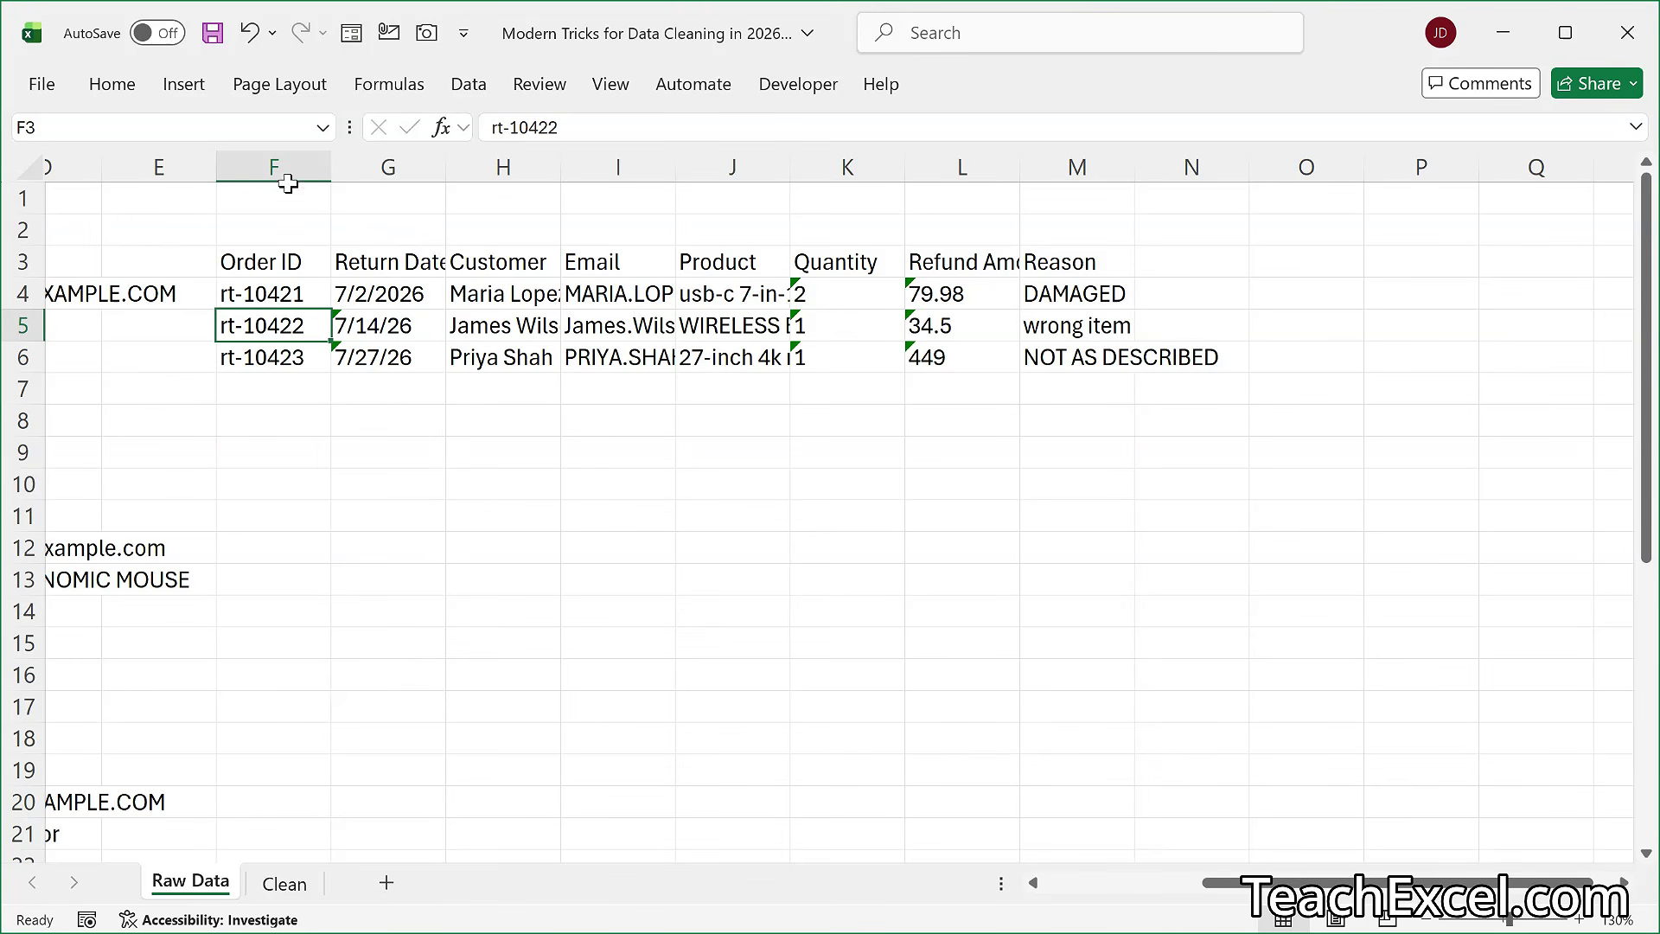
click(184, 84)
click(247, 142)
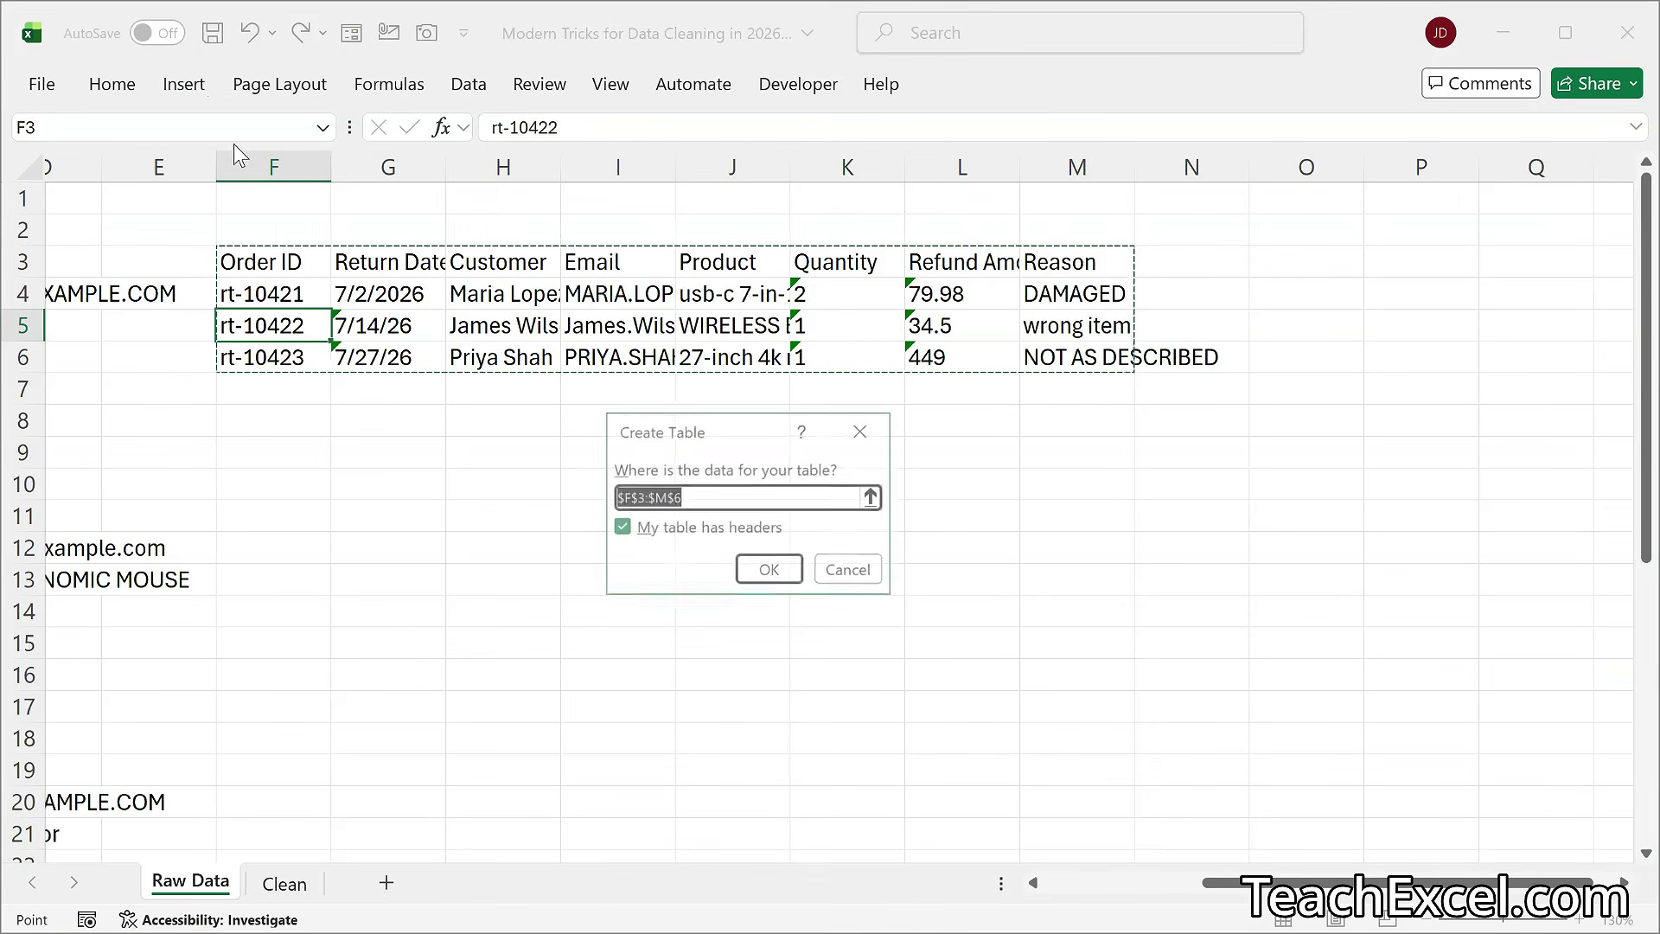
click(781, 578)
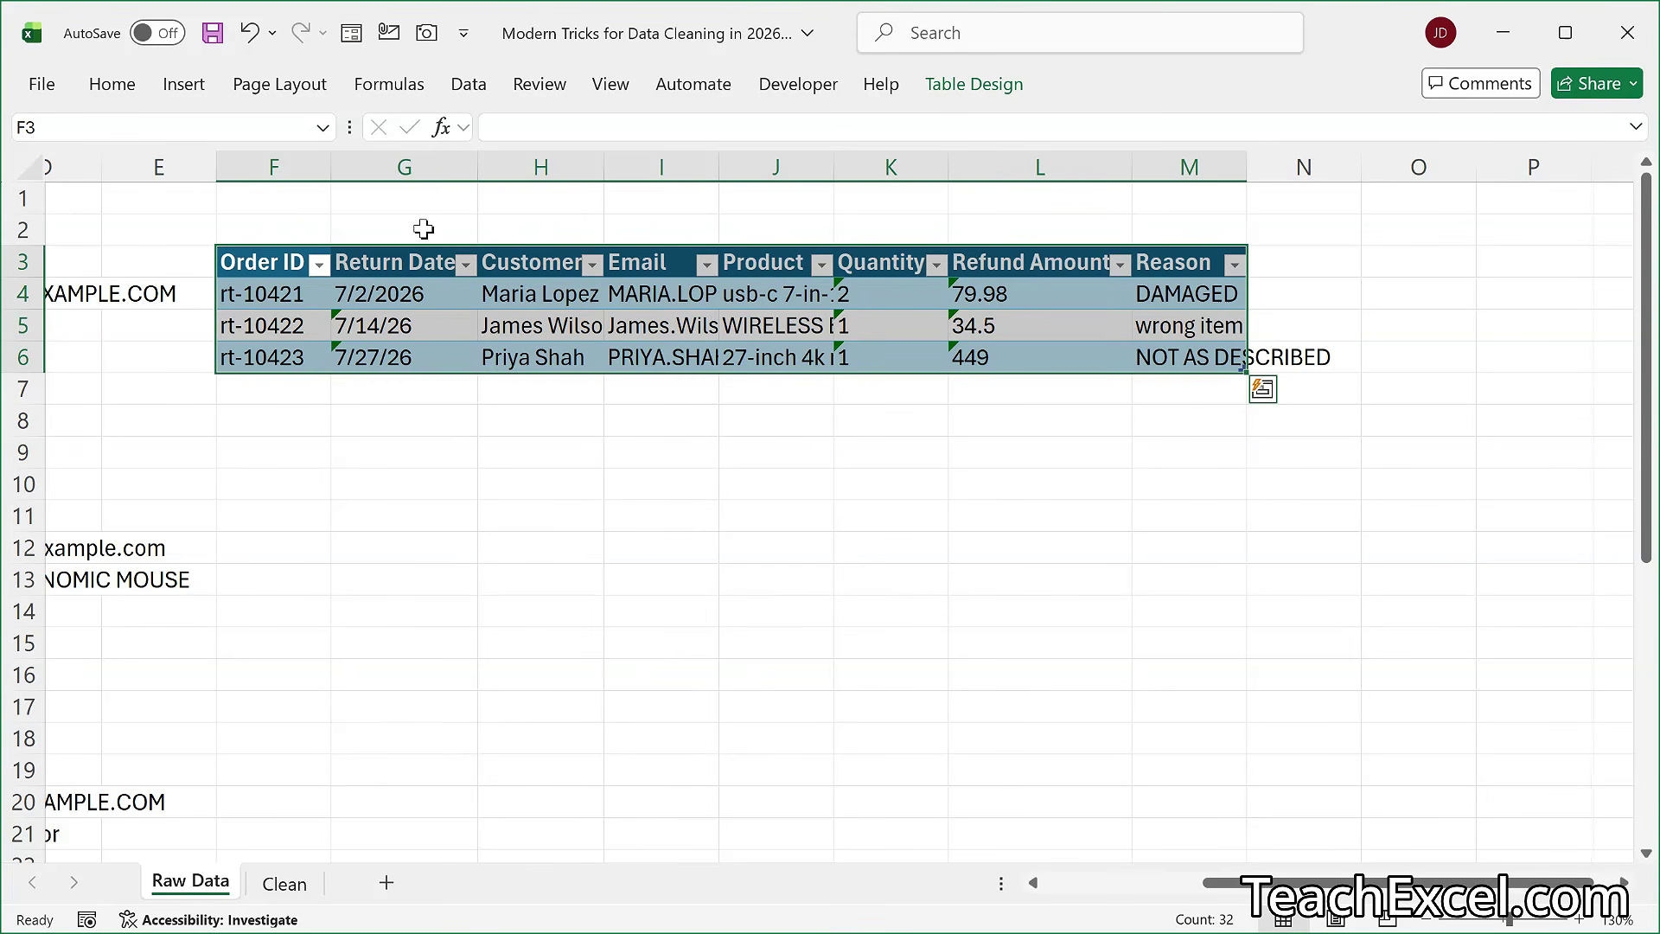
click(980, 84)
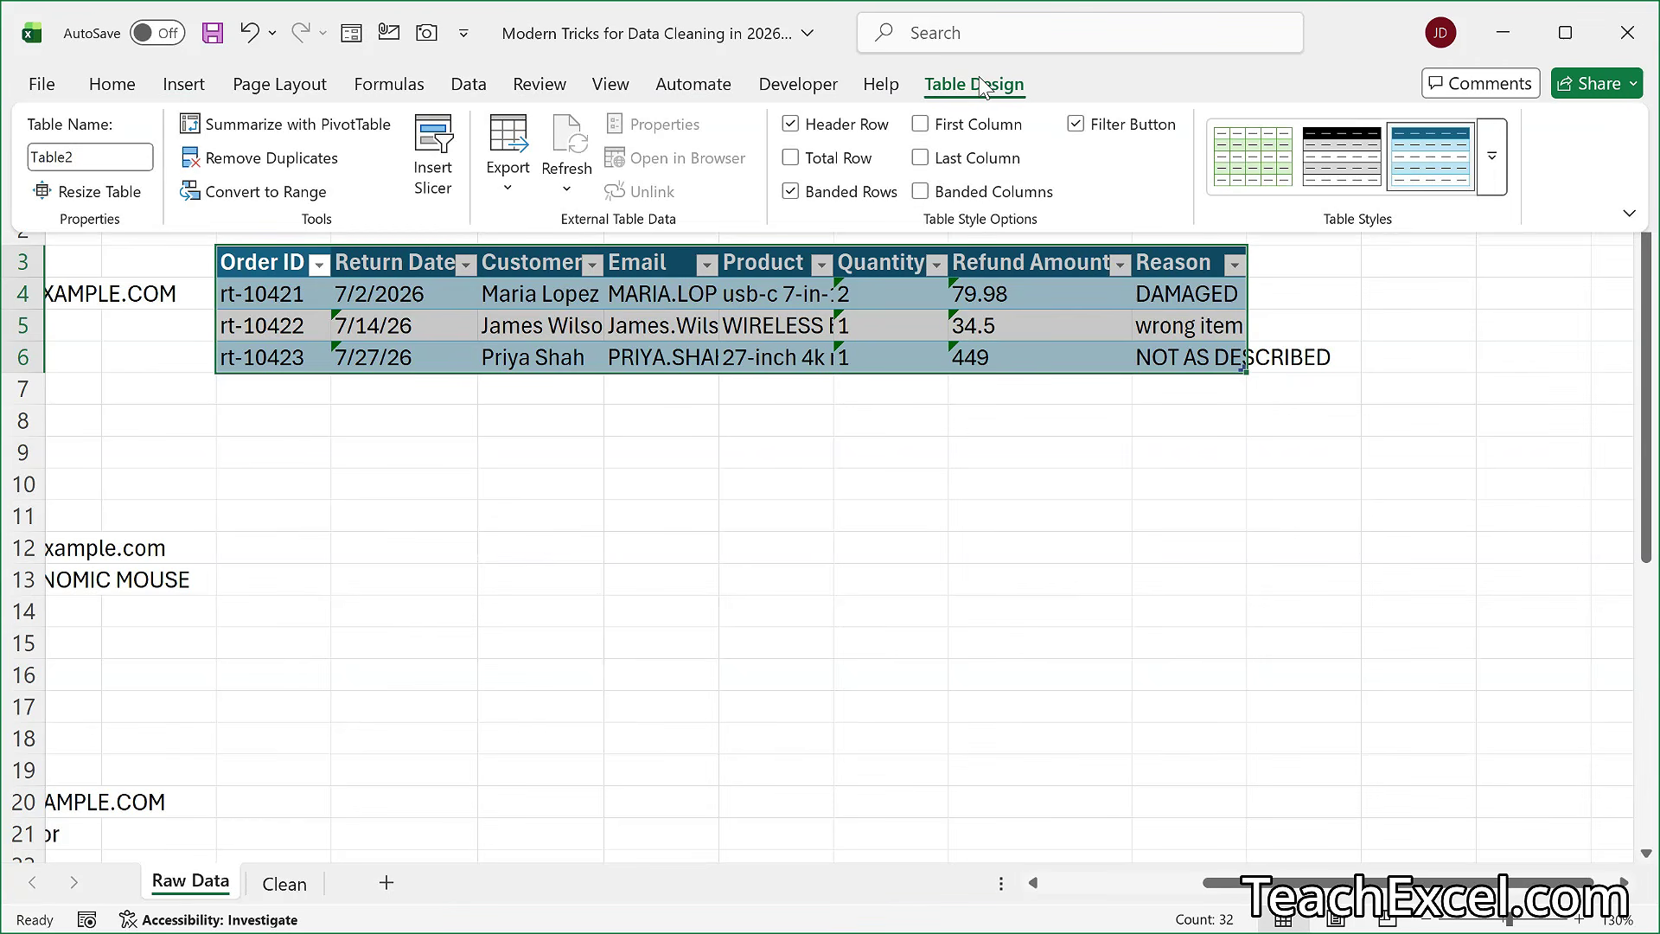
click(1494, 157)
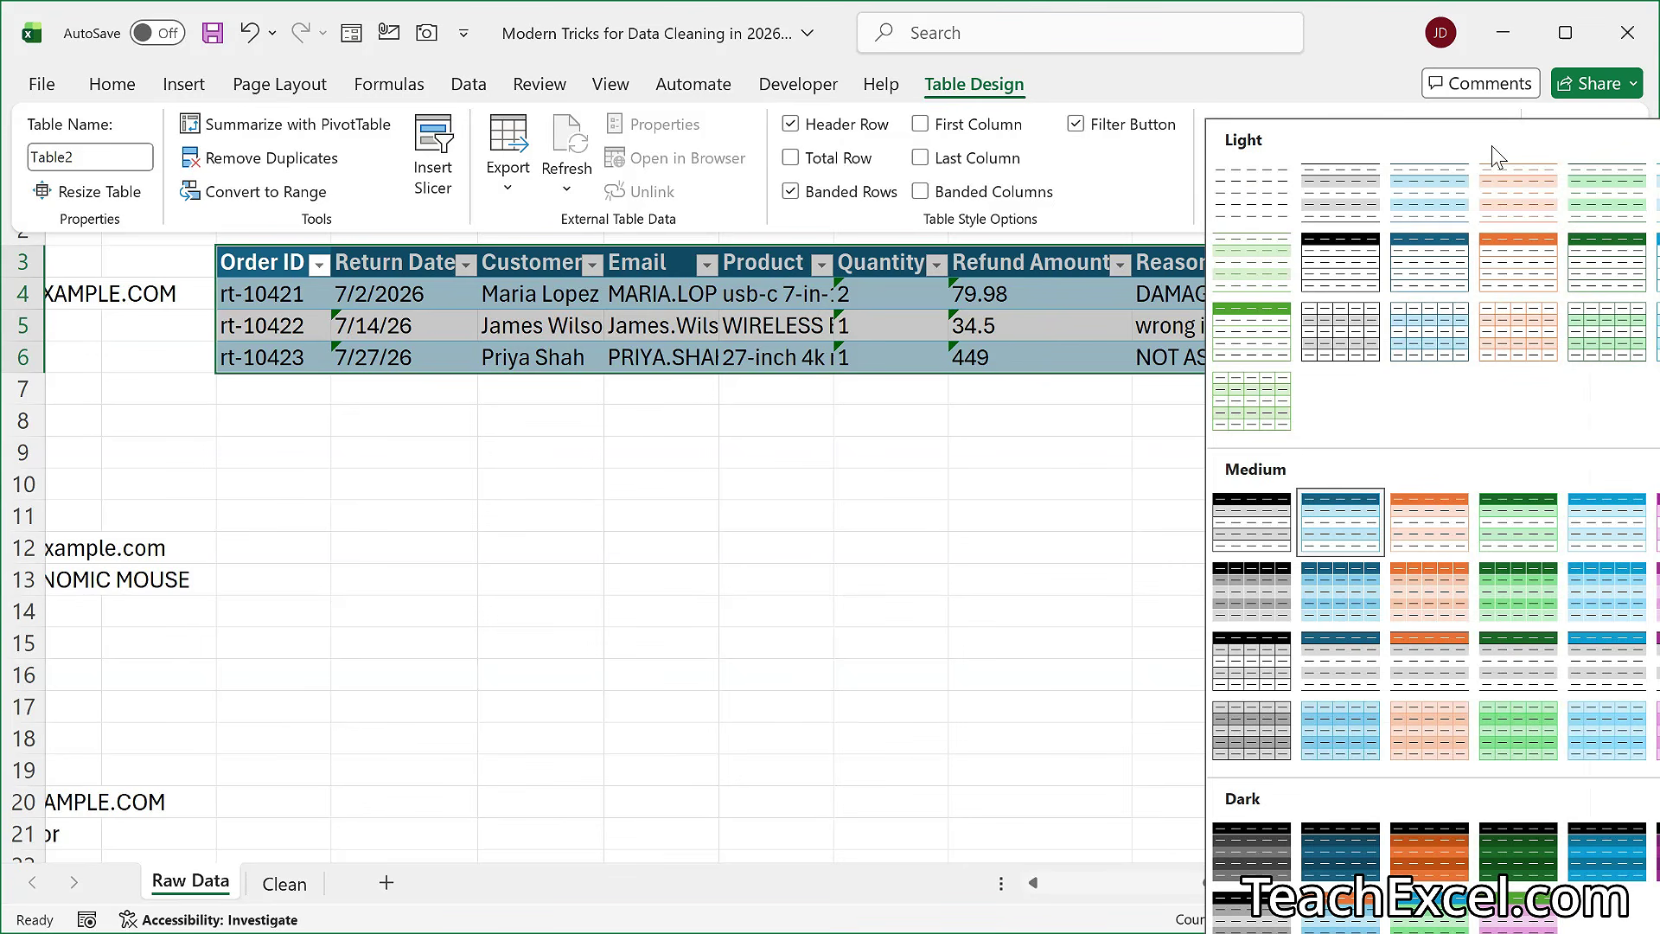
click(1536, 875)
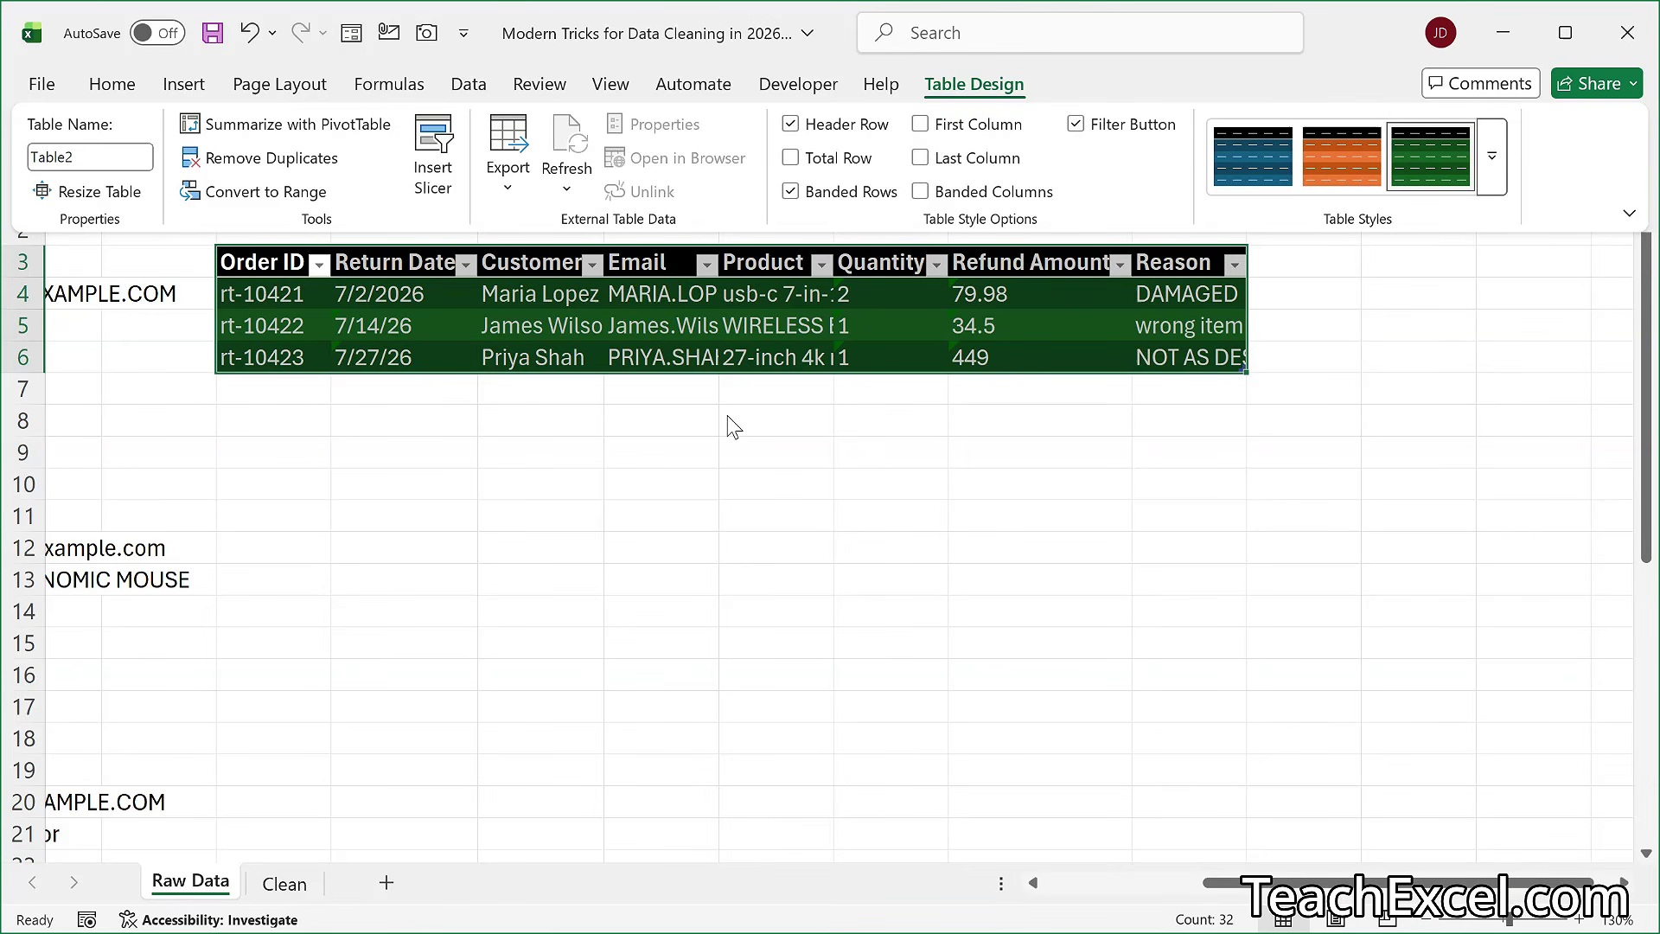
- Widen columns F to M evenly with taller rows 4 to 6, and convert the Quantity values to numbers
drag(273, 167, 1282, 171)
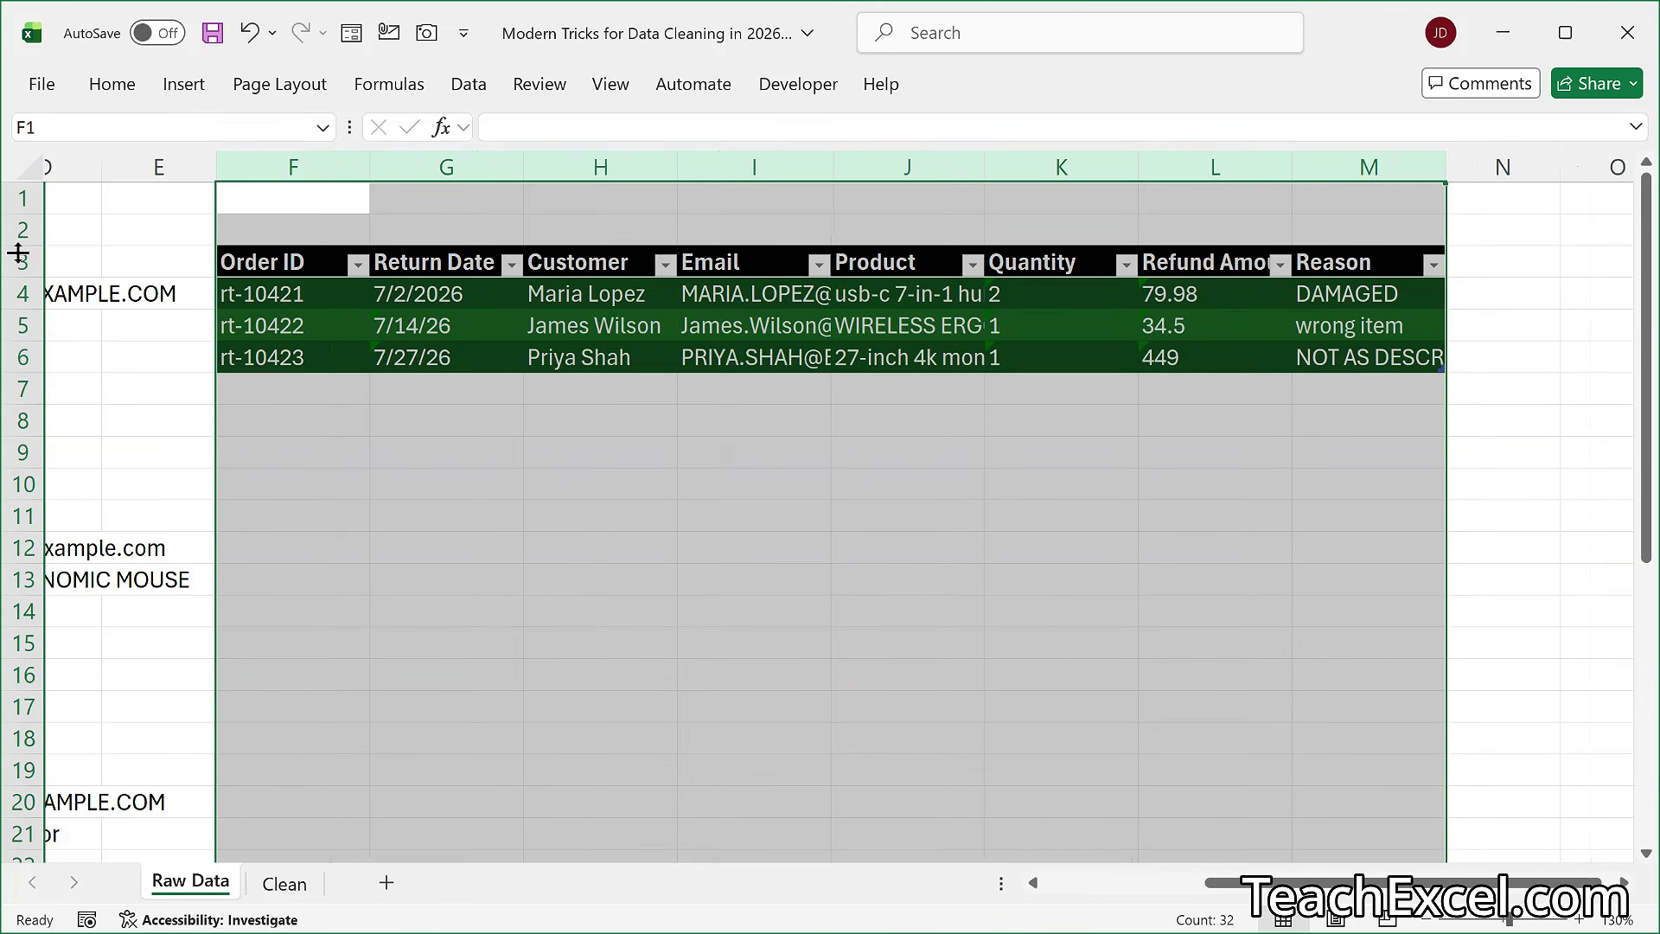
drag(22, 292, 25, 388)
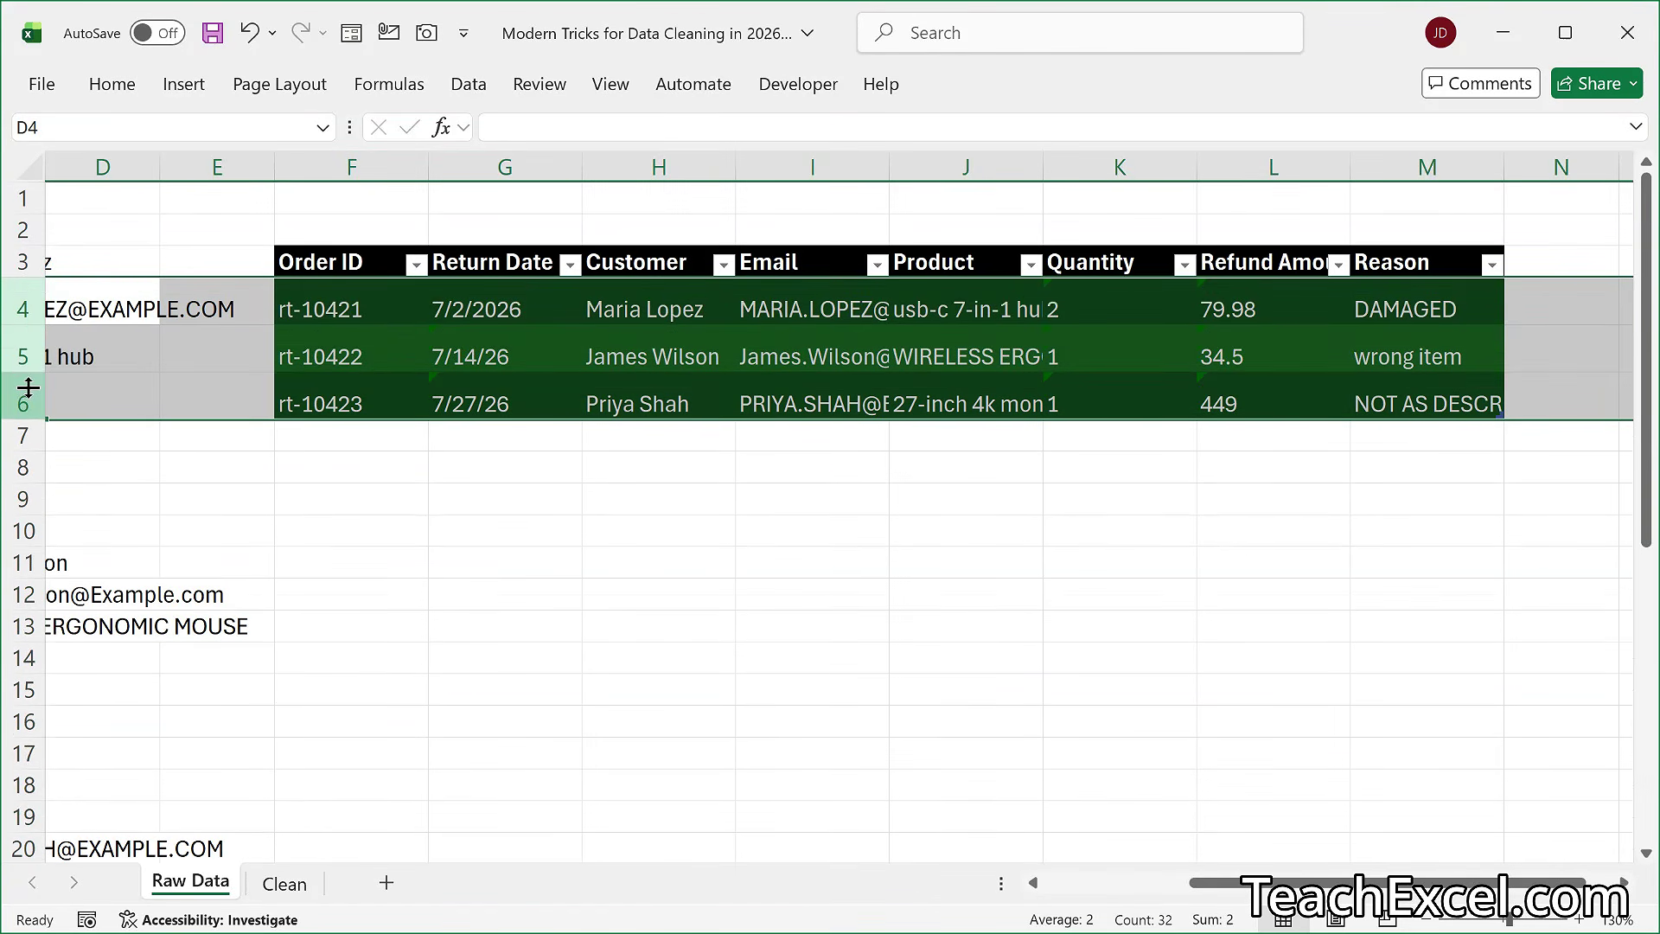
click(1072, 359)
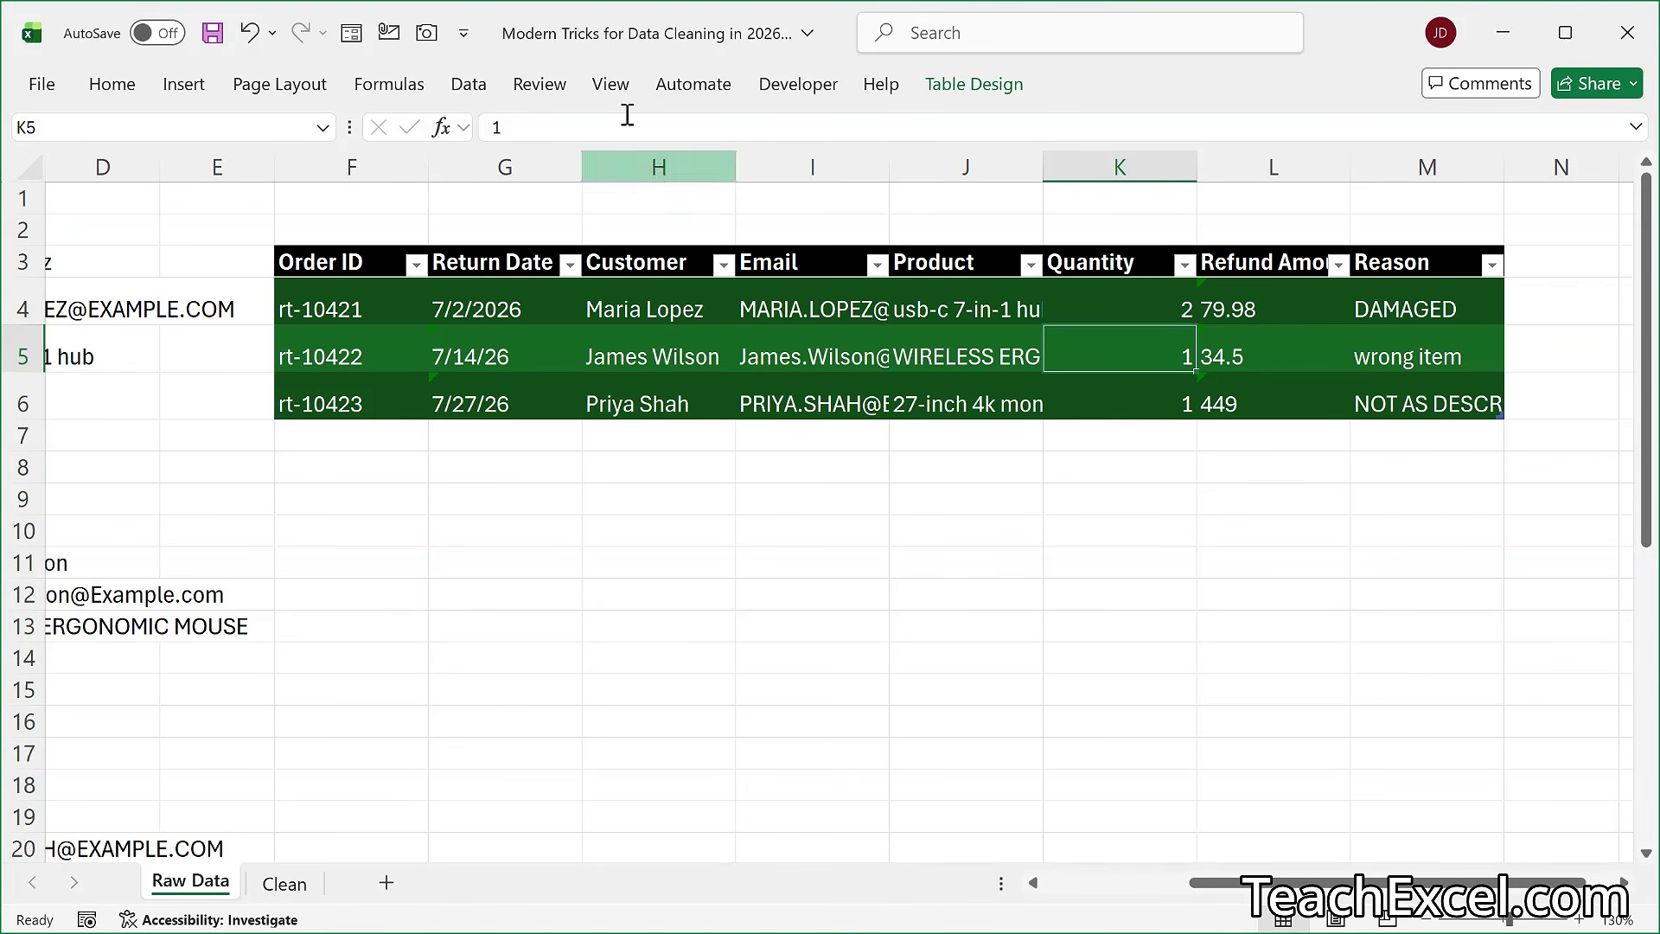
- Hide the gridlines on the Raw Data sheet and open the Clean sheet to compare the finished table
click(612, 87)
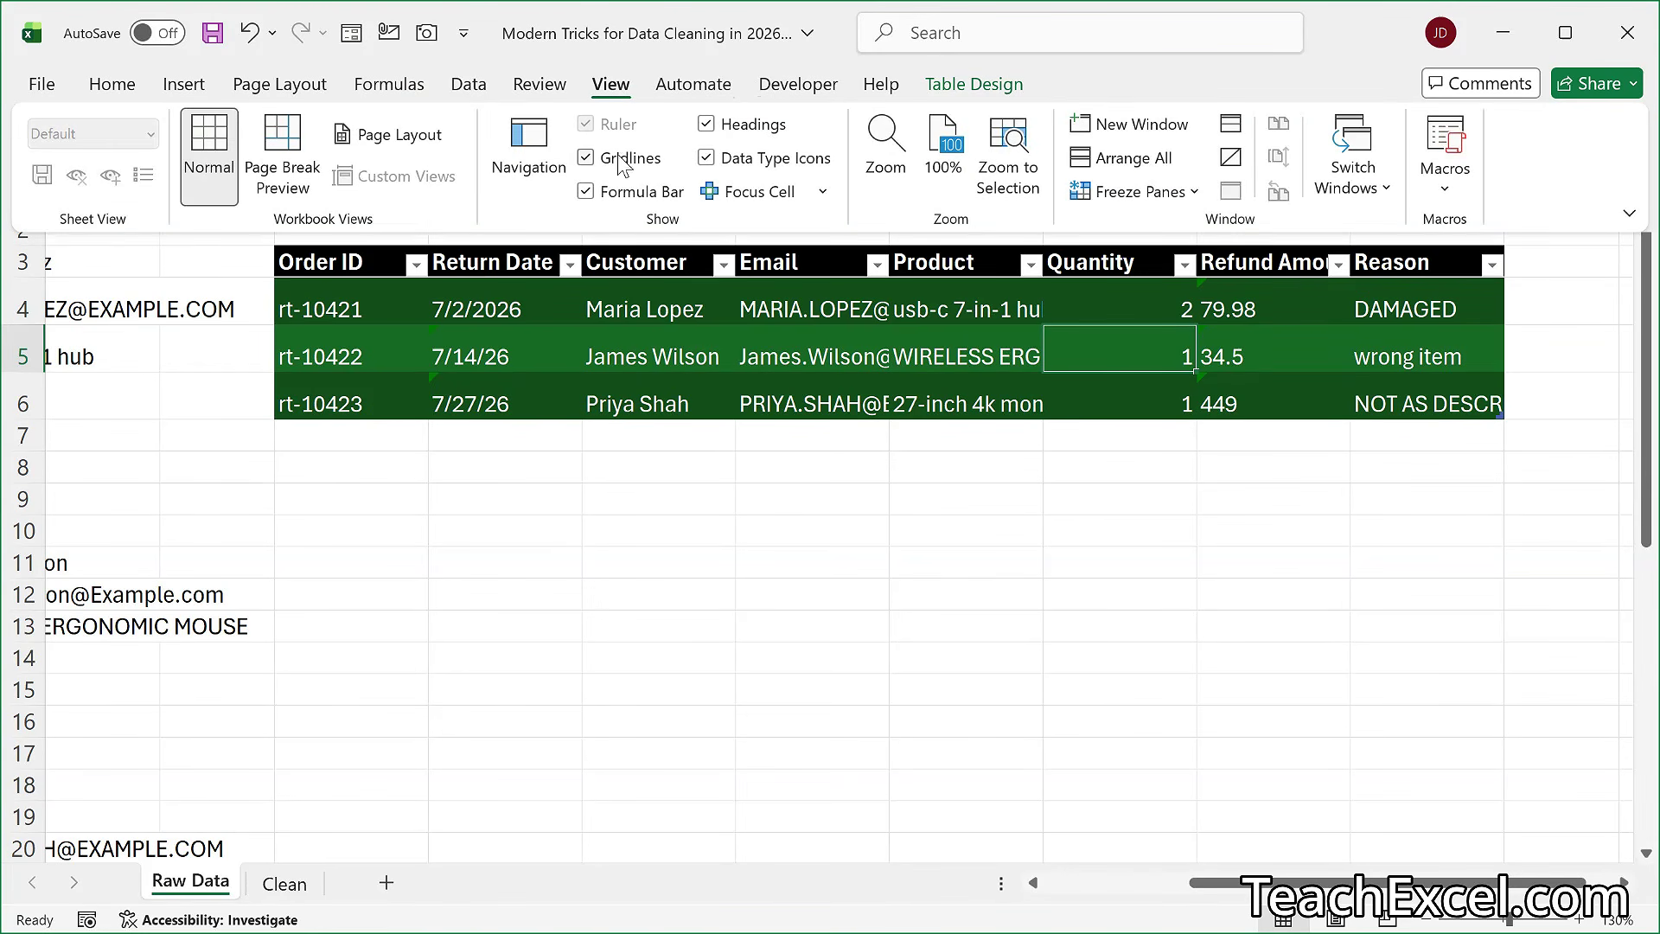
click(587, 158)
click(773, 684)
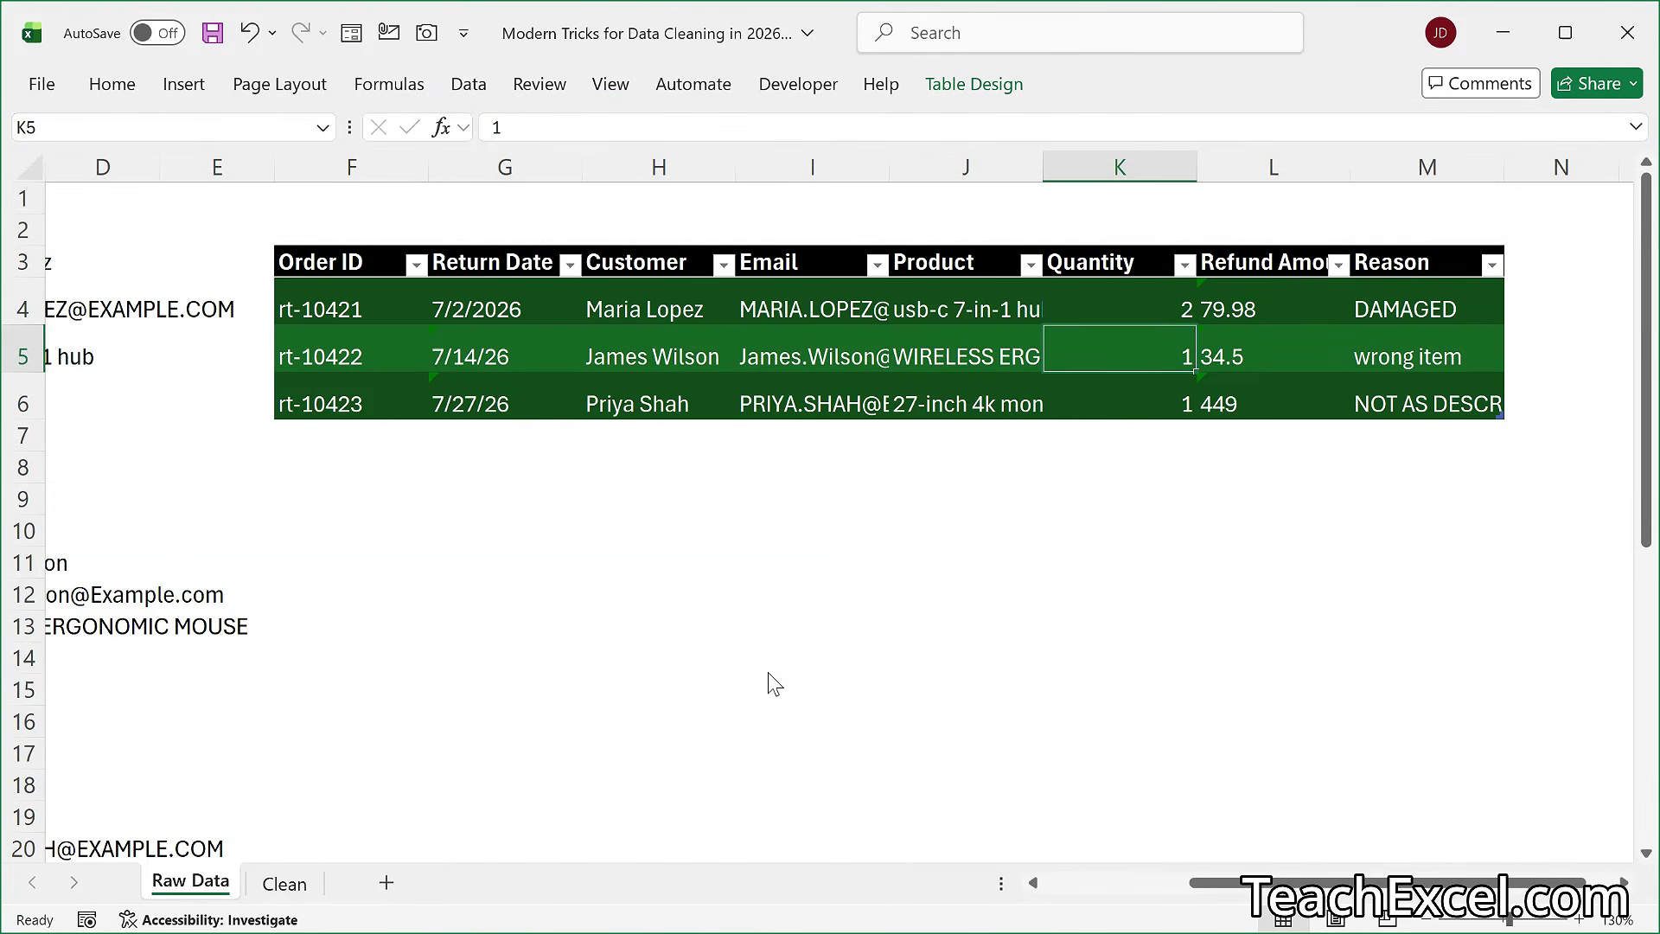
click(283, 882)
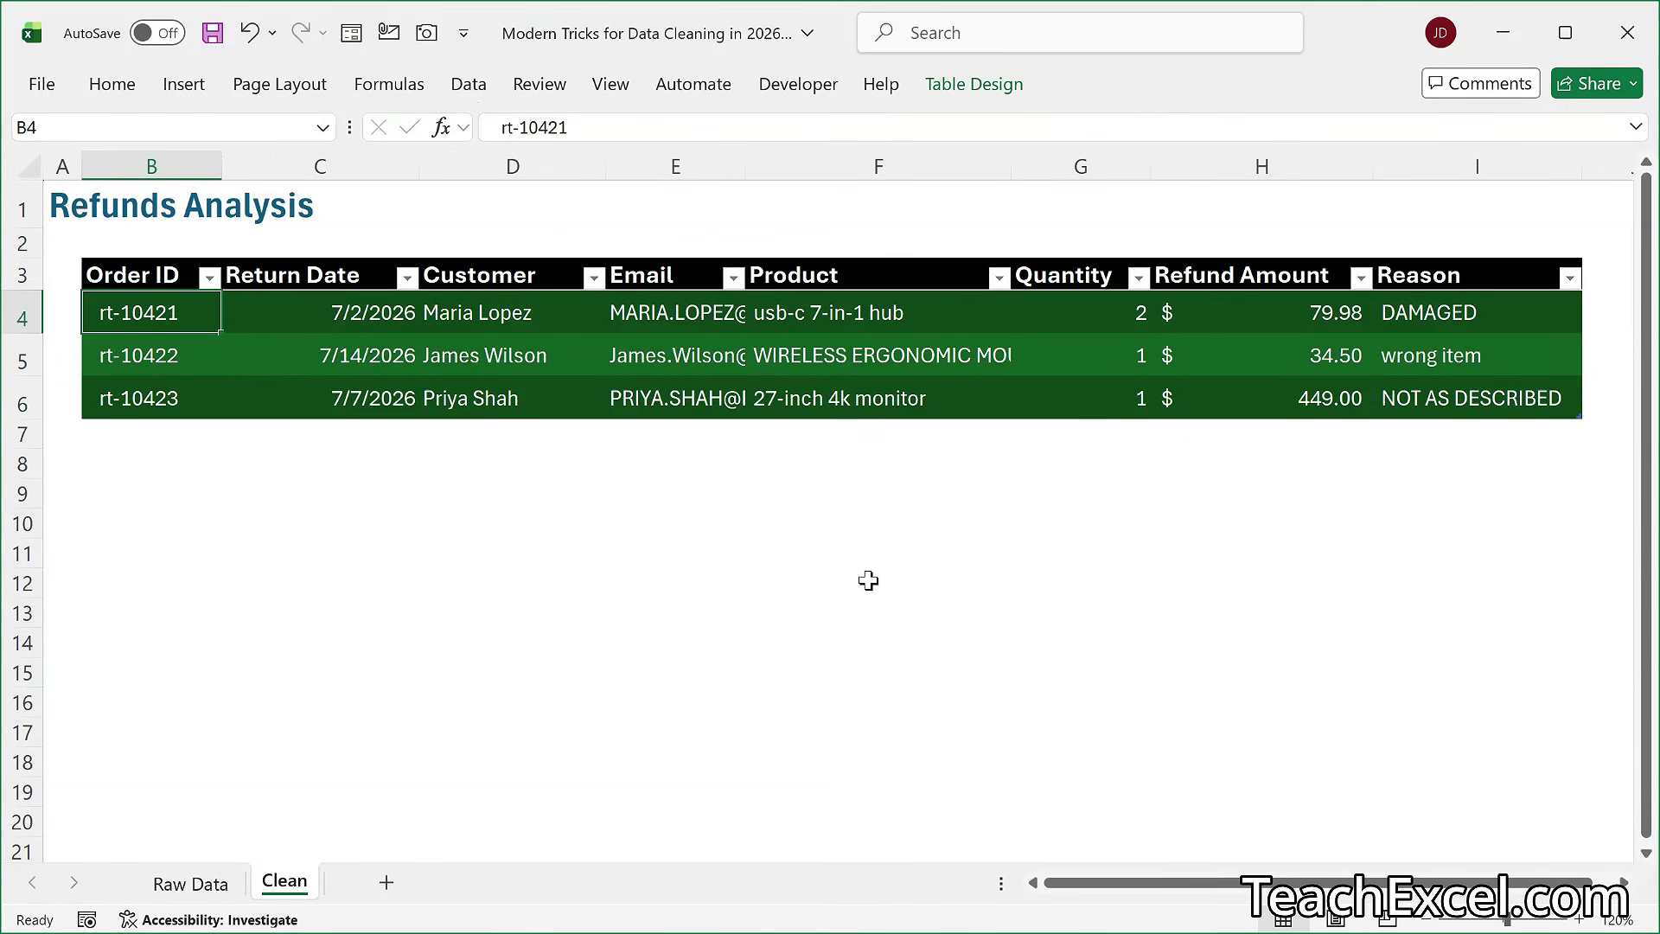